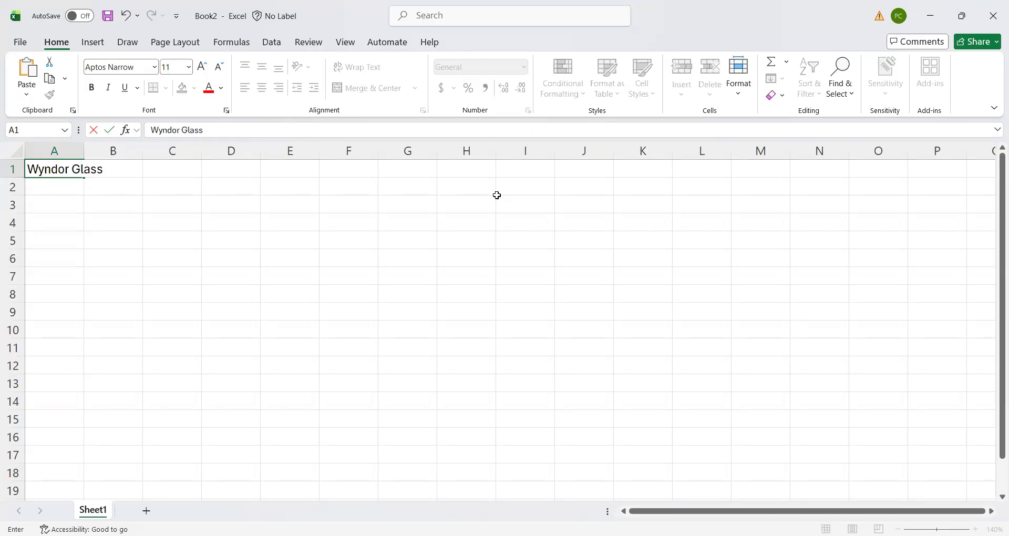
Complete the worksheet title in cell A1 as "Wyndor Glass Co. Product-Mix Problem"
text(Co. Produc)
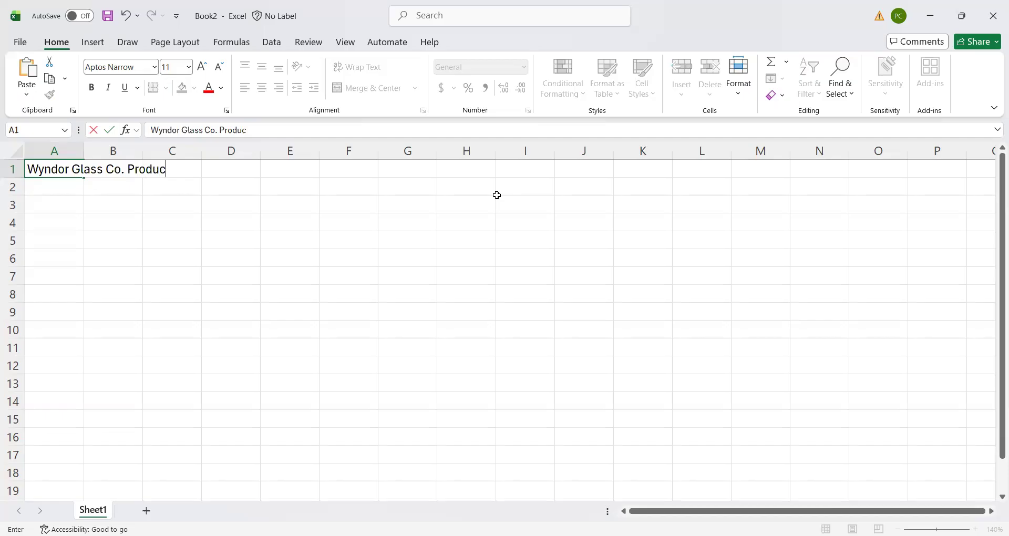
text(t-Mix Problem)
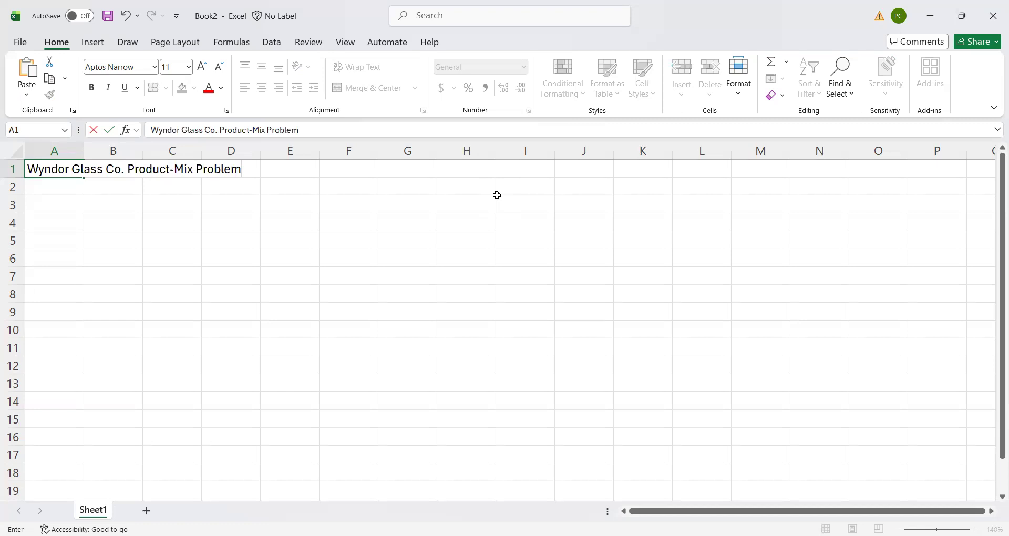
key(Return)
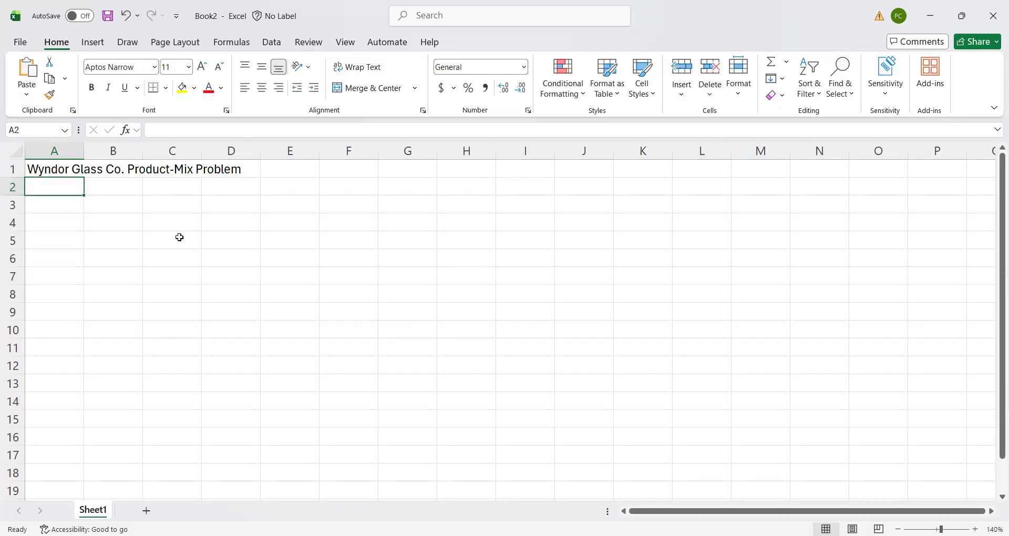
Enter the decision variable headings X1 in cell B3 and X2 in cell C3
click(113, 204)
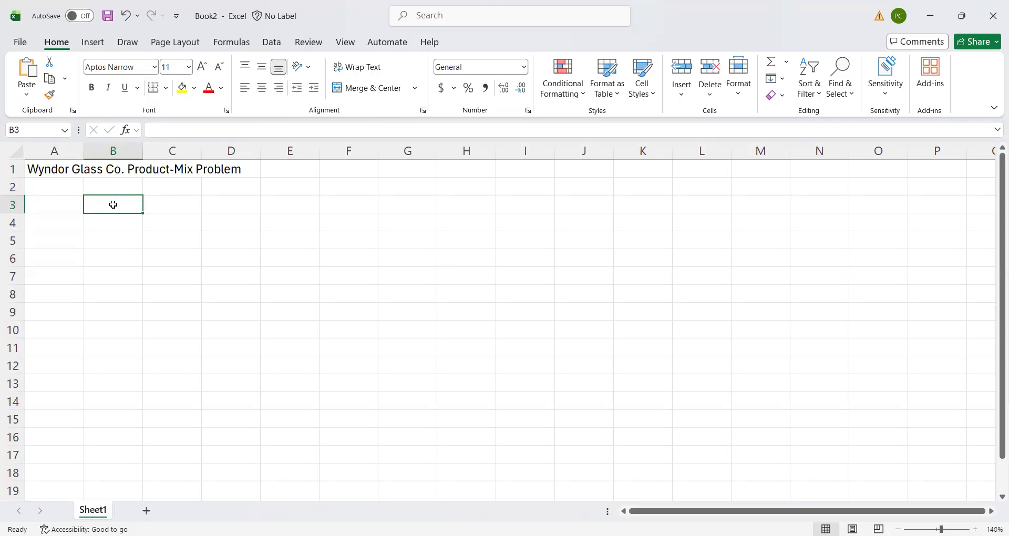
text(X1)
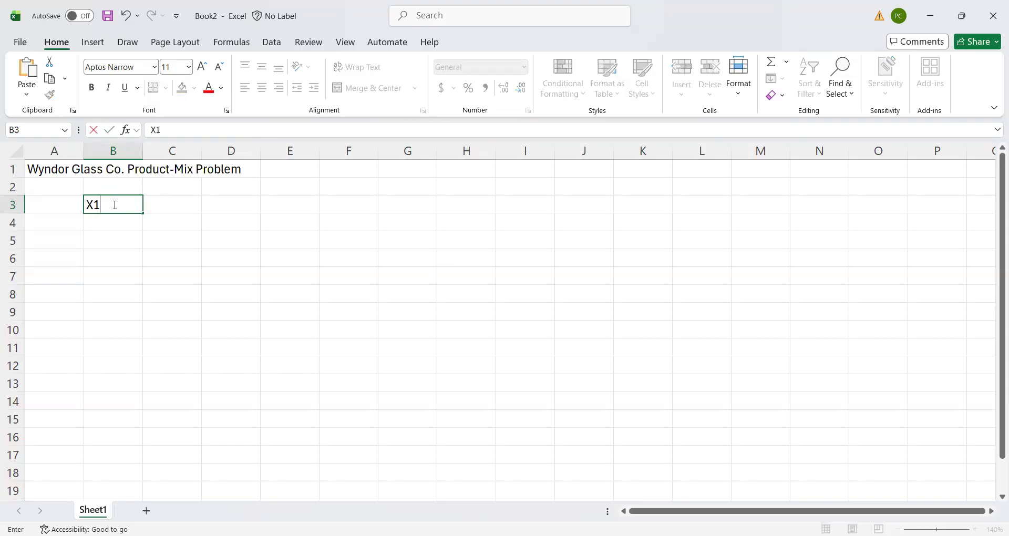
key(Tab)
text(X)
key(Tab)
text(2)
key(BackSpace)
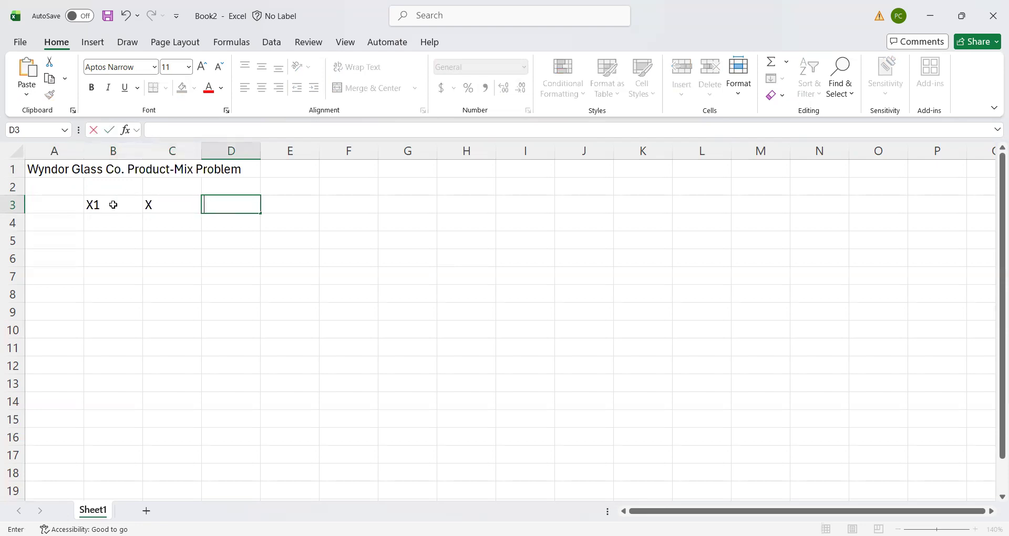
click(172, 204)
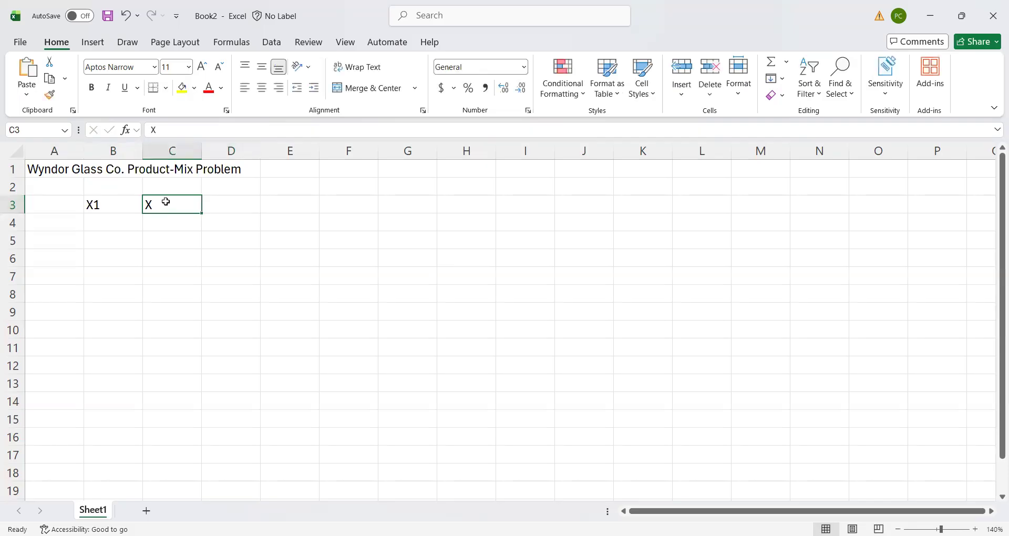
key(BackSpace)
text(X2)
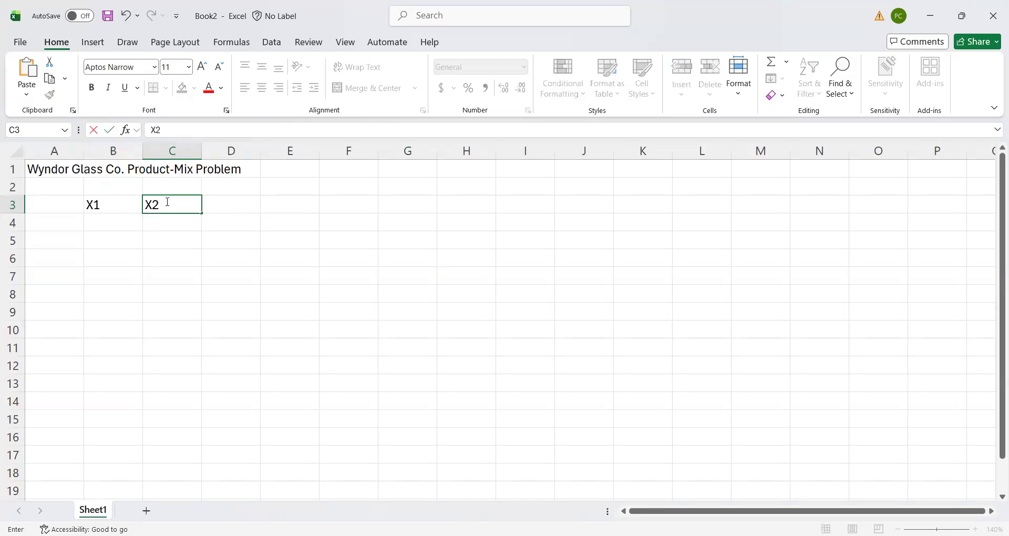
key(Return)
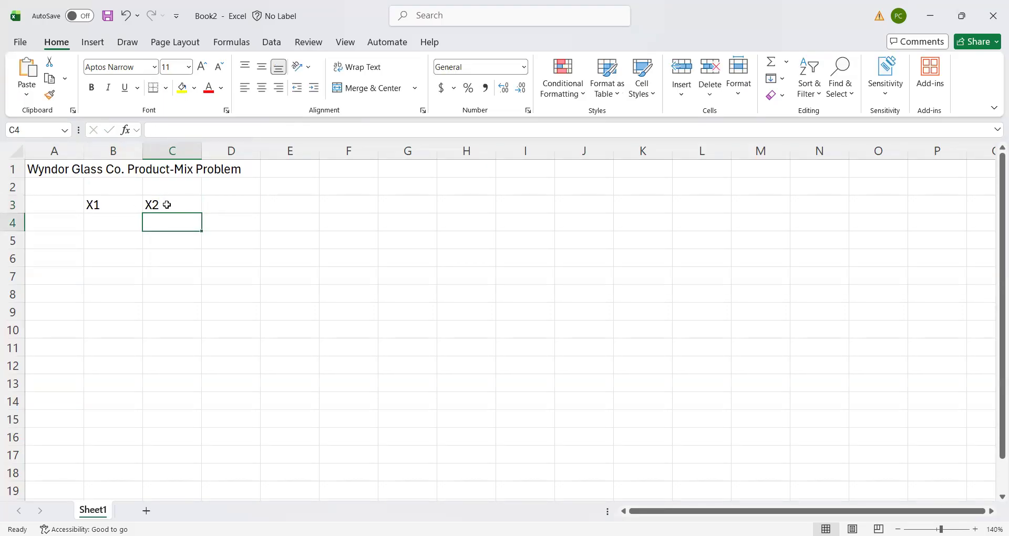
Post a comment on the X1 heading reading "Define X1 = the number of new doors produced per week"
click(126, 207)
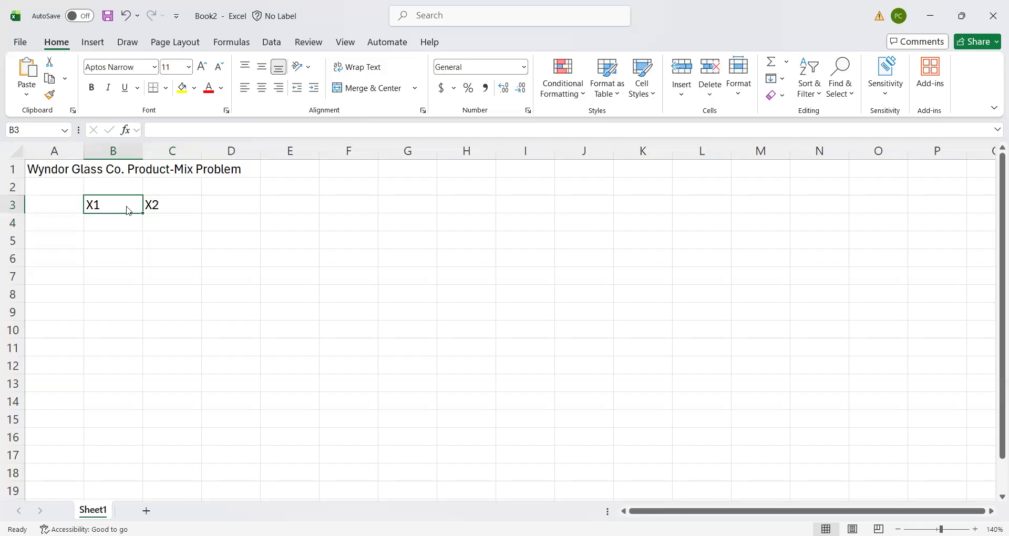
right_click(129, 211)
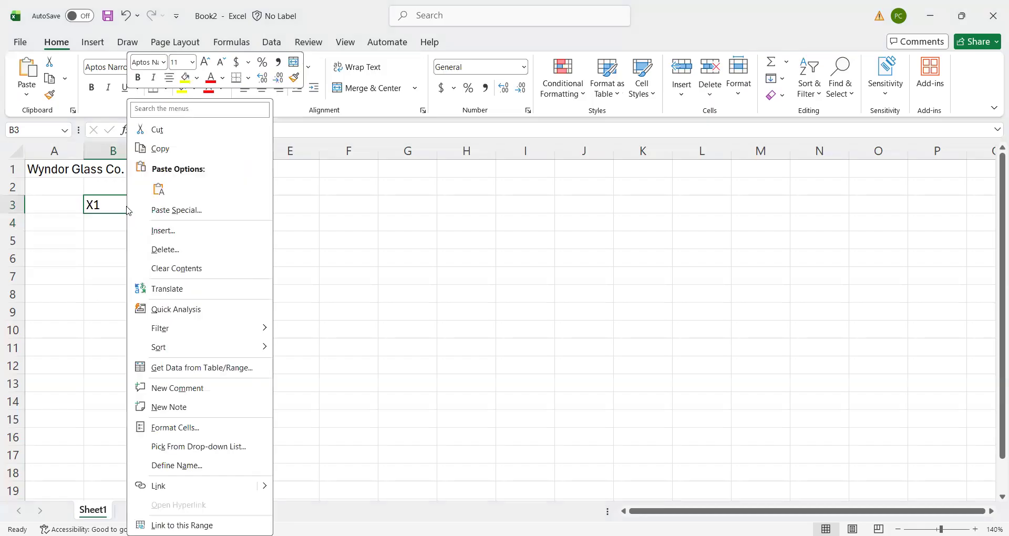
click(172, 389)
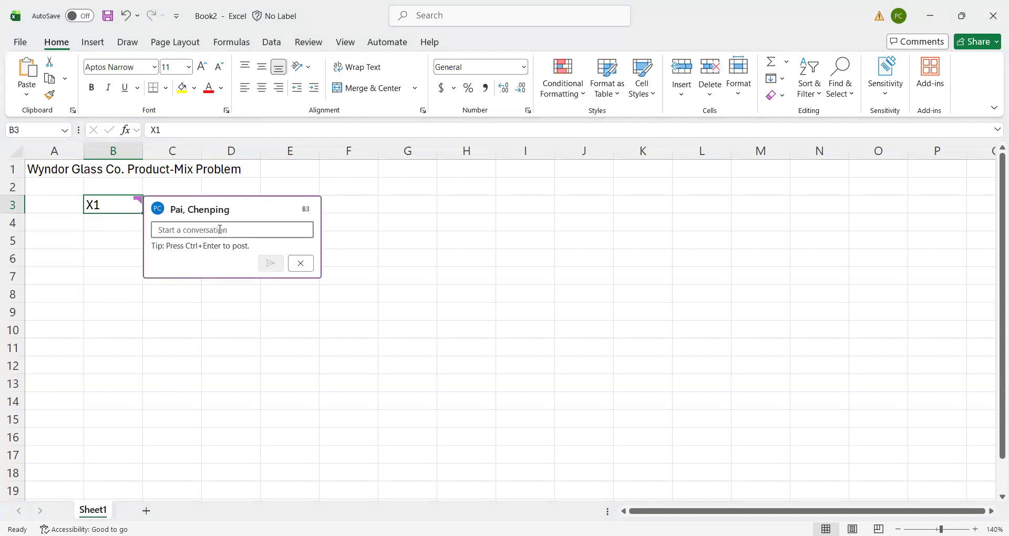
text(Define X1)
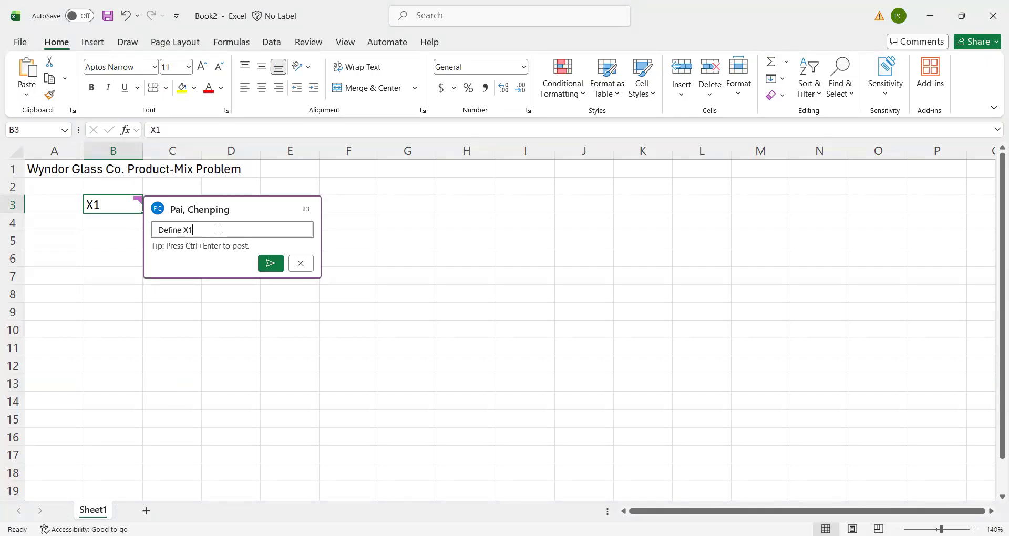
text( = the number of new doors produc )
text(d per week)
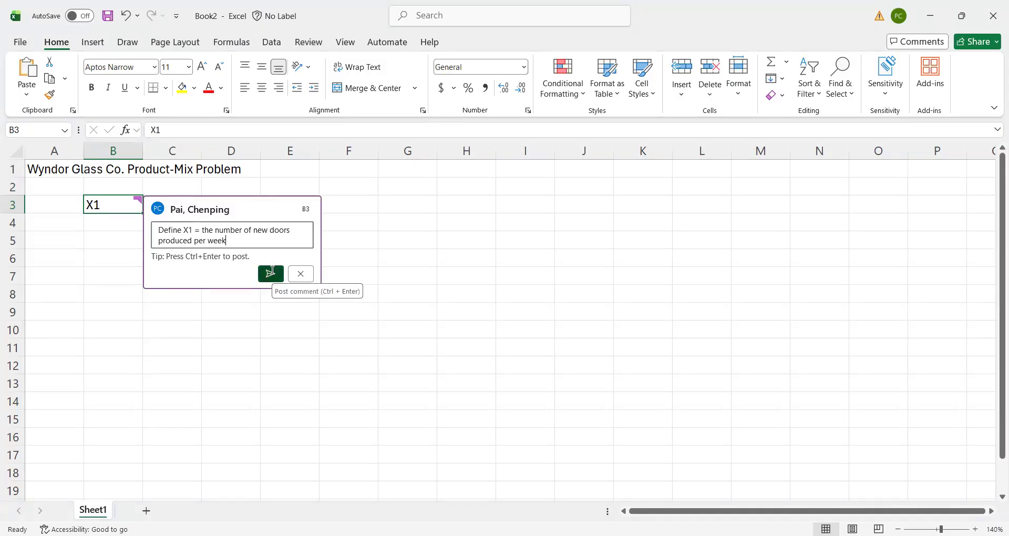
click(273, 275)
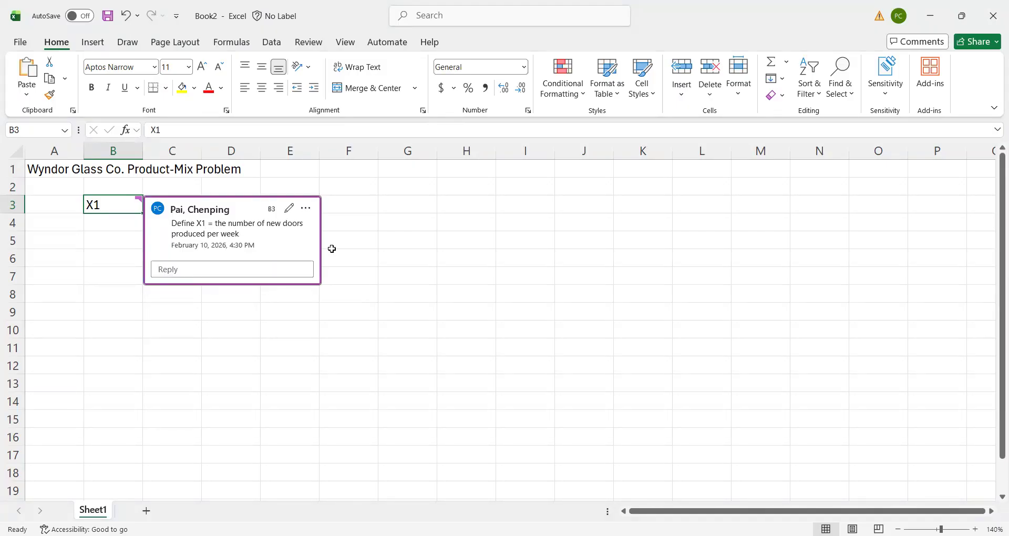
click(101, 281)
Post a comment on the X2 heading reading "Define x2 = the number of new windows produced per week"
click(180, 206)
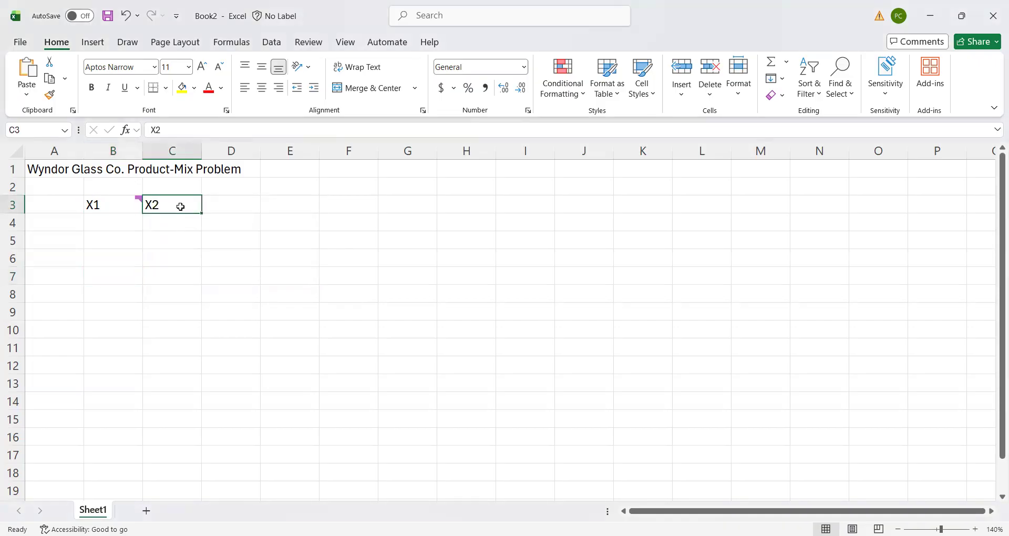
right_click(184, 214)
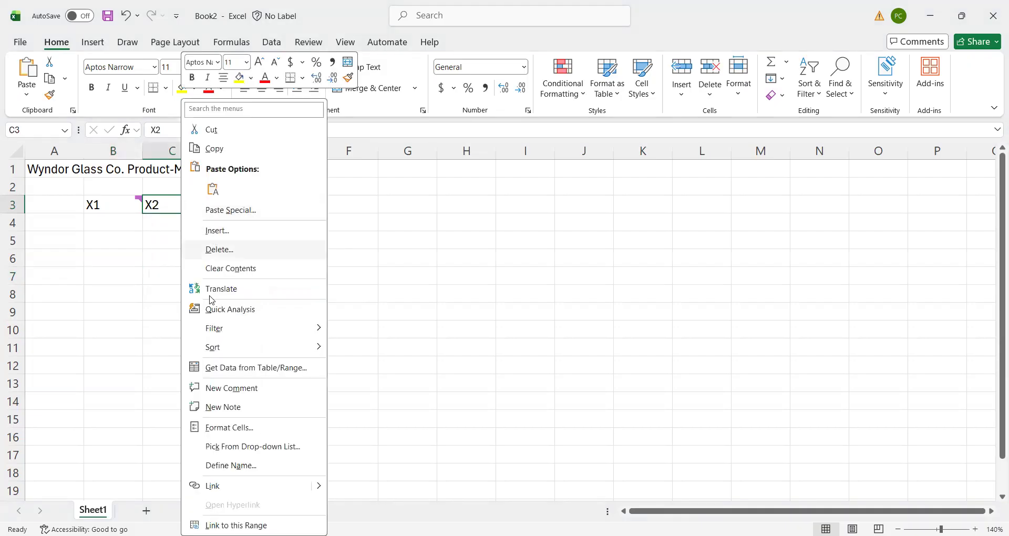
click(238, 388)
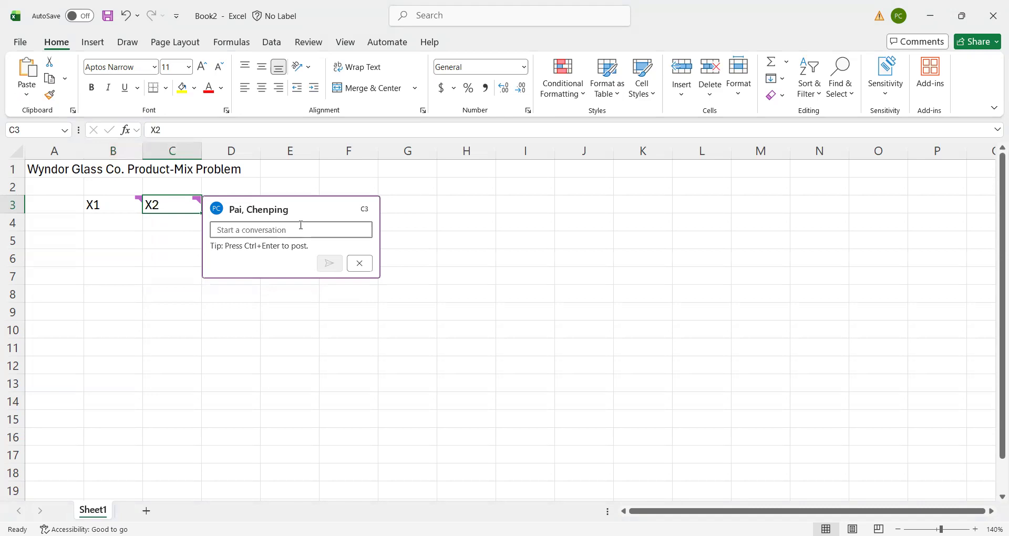
text(Define )
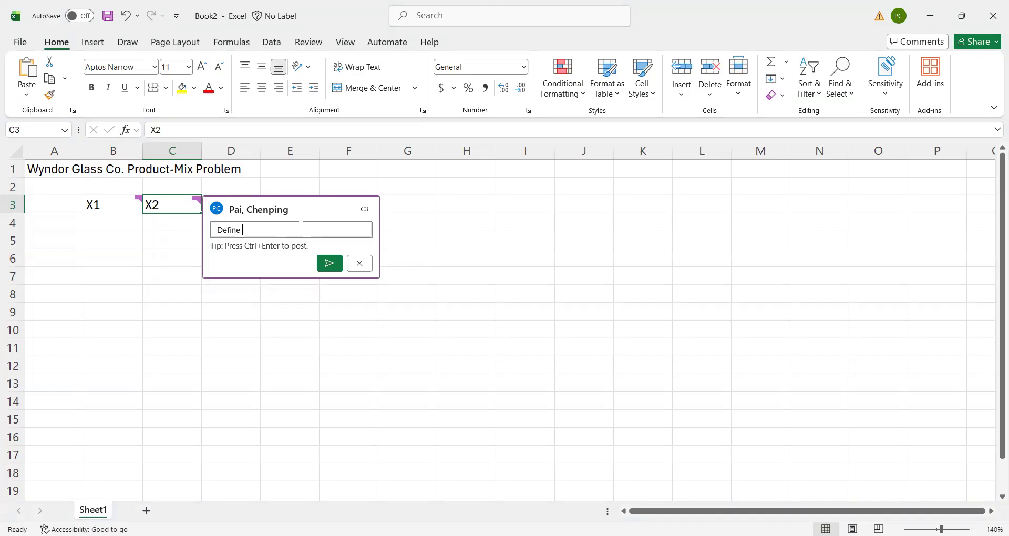
text(x2 = the number of new windows produce)
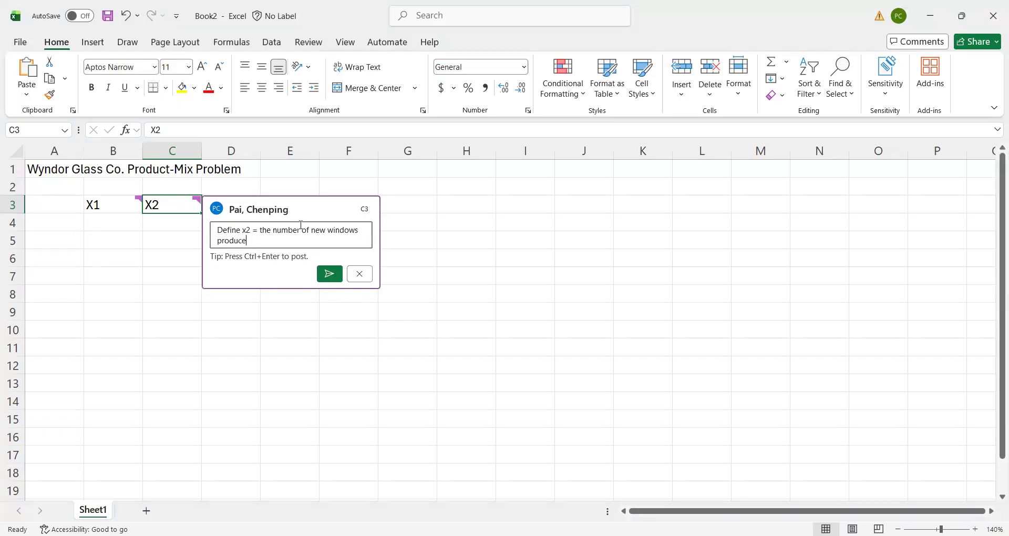
text(d per week)
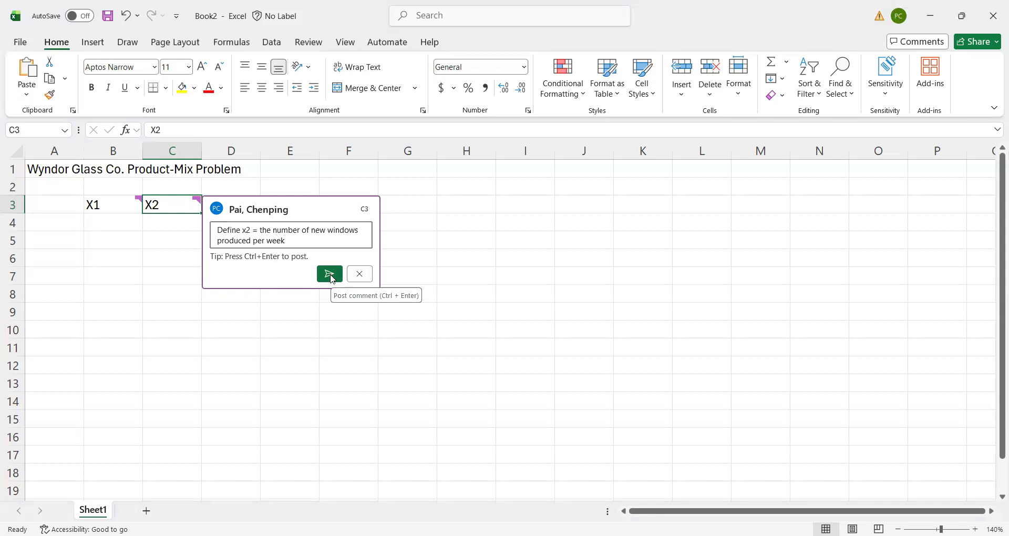
click(330, 274)
click(448, 287)
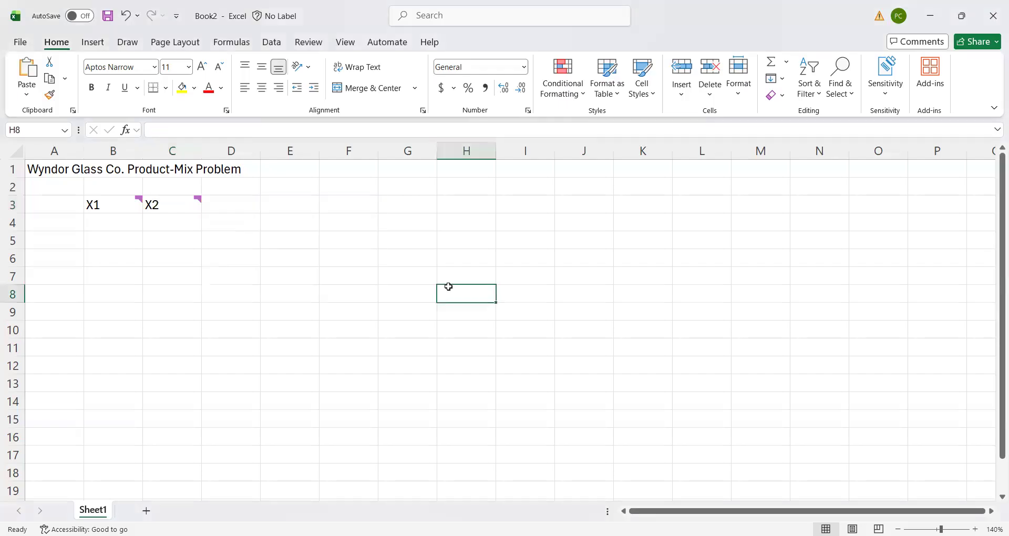
mouse_move(183, 205)
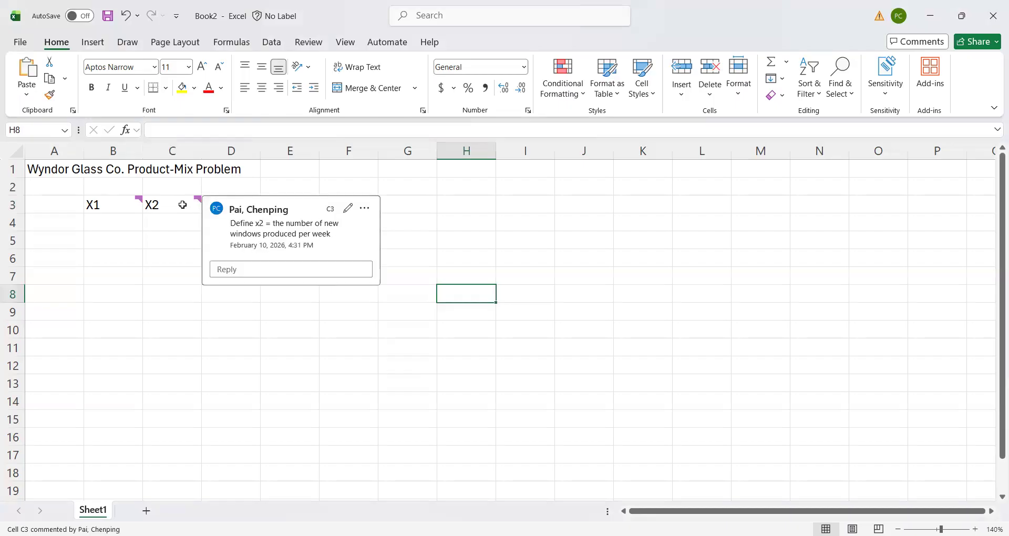
mouse_move(113, 209)
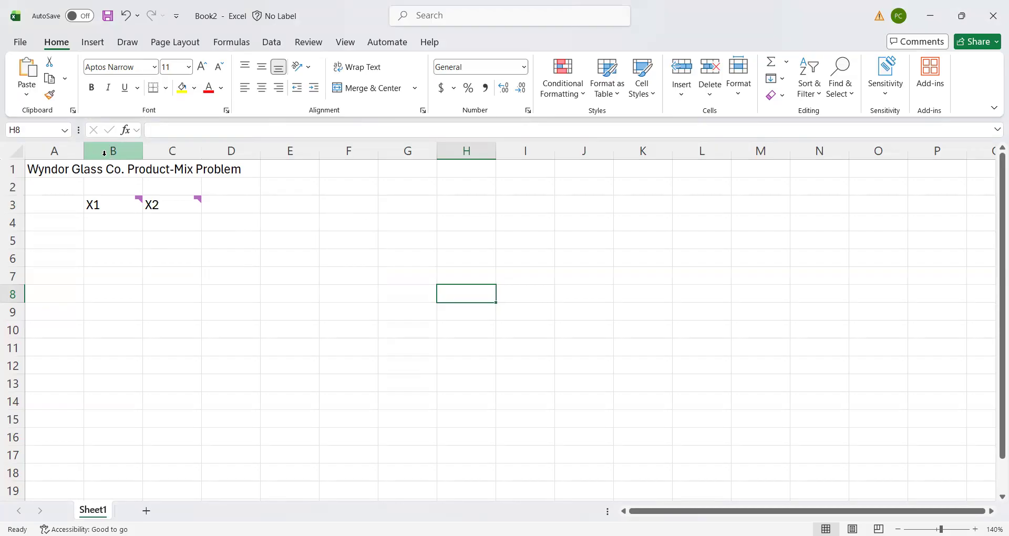
Widen column A and fill cells A4 to A6 with the centred row labels plant1, plant2 and plant3
drag(83, 150, 113, 150)
mouse_move(226, 198)
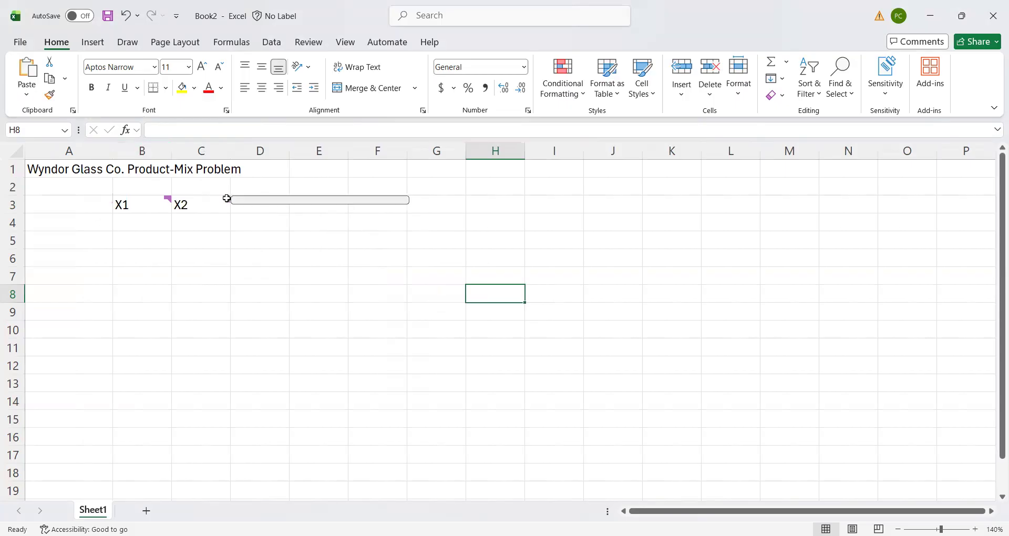
click(76, 222)
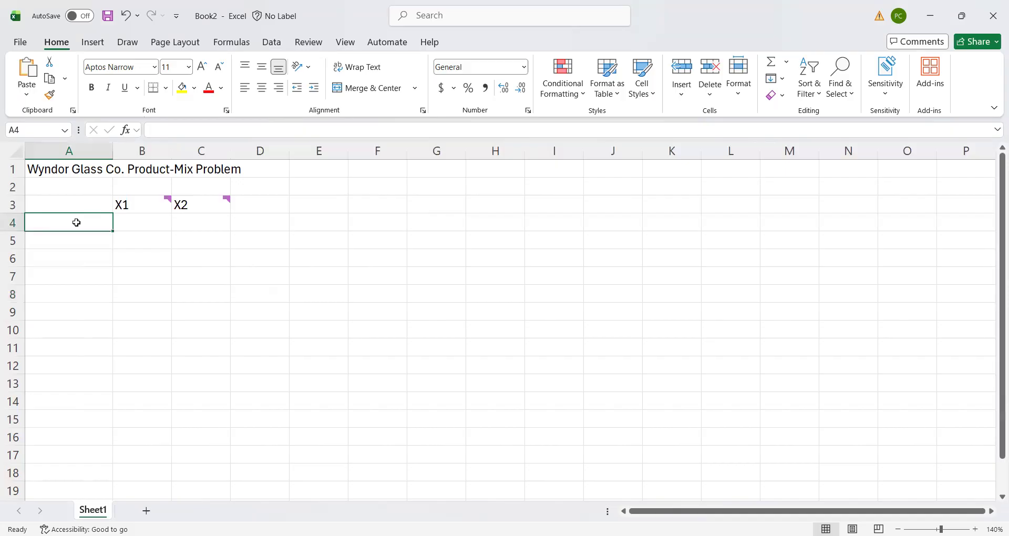
text(plant1)
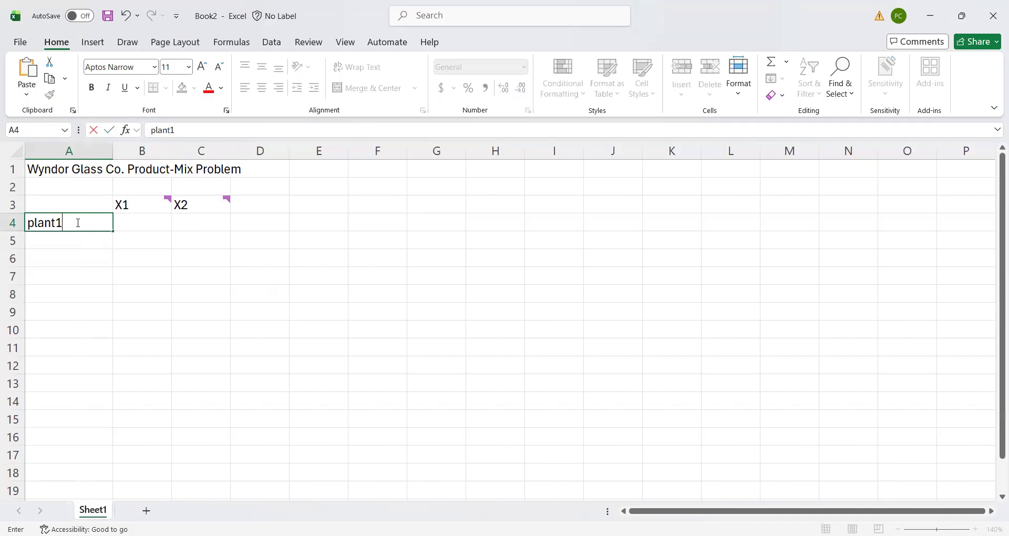
key(Return)
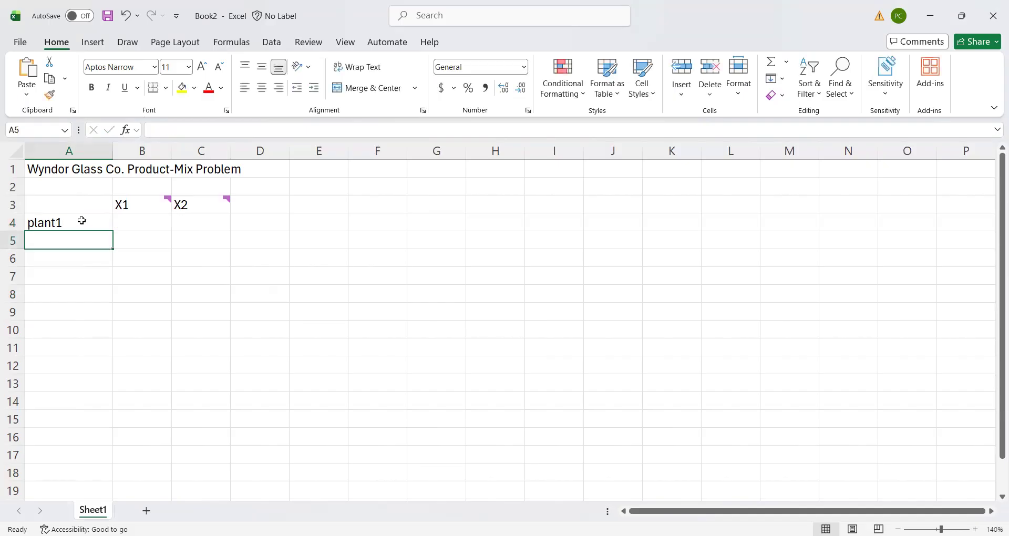
click(81, 221)
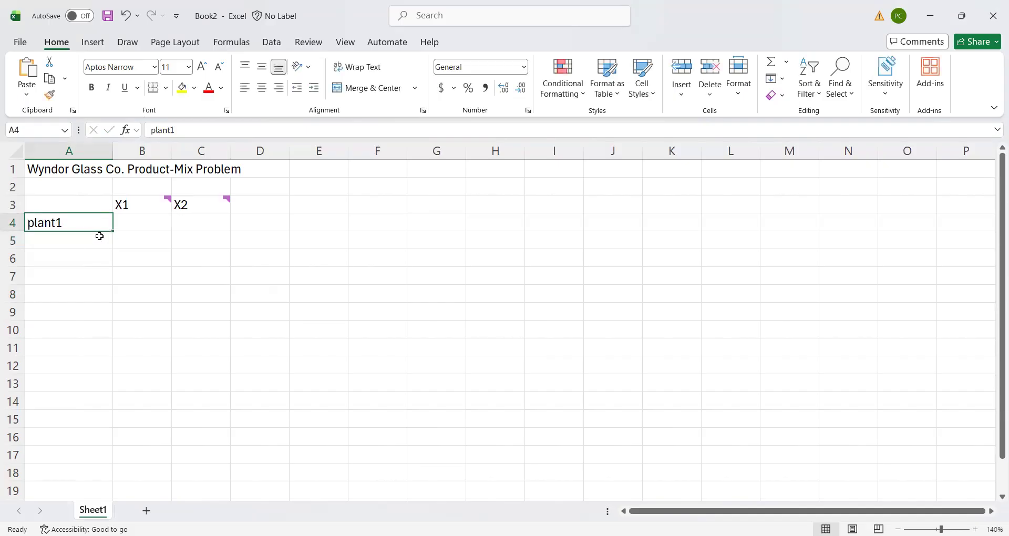
drag(112, 229, 102, 266)
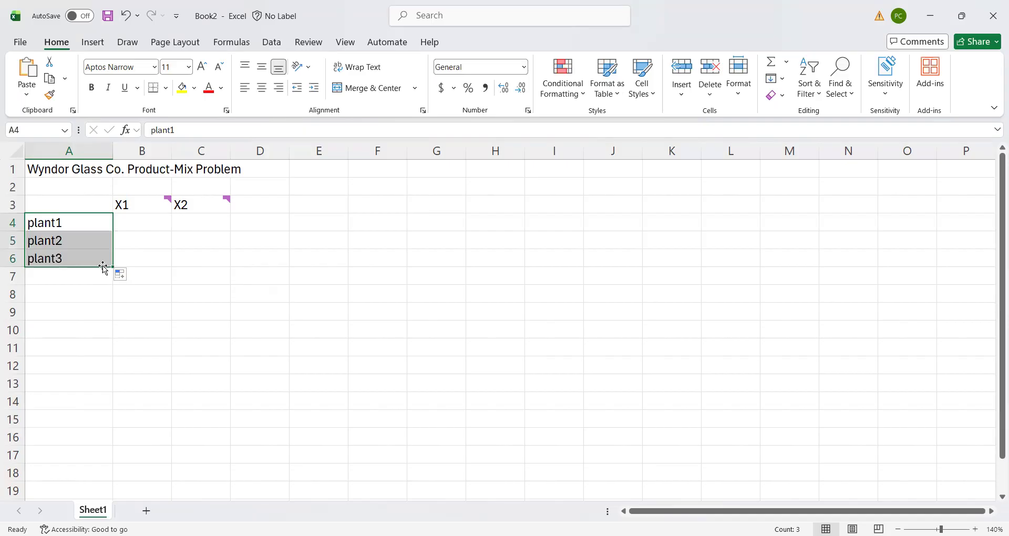
click(262, 90)
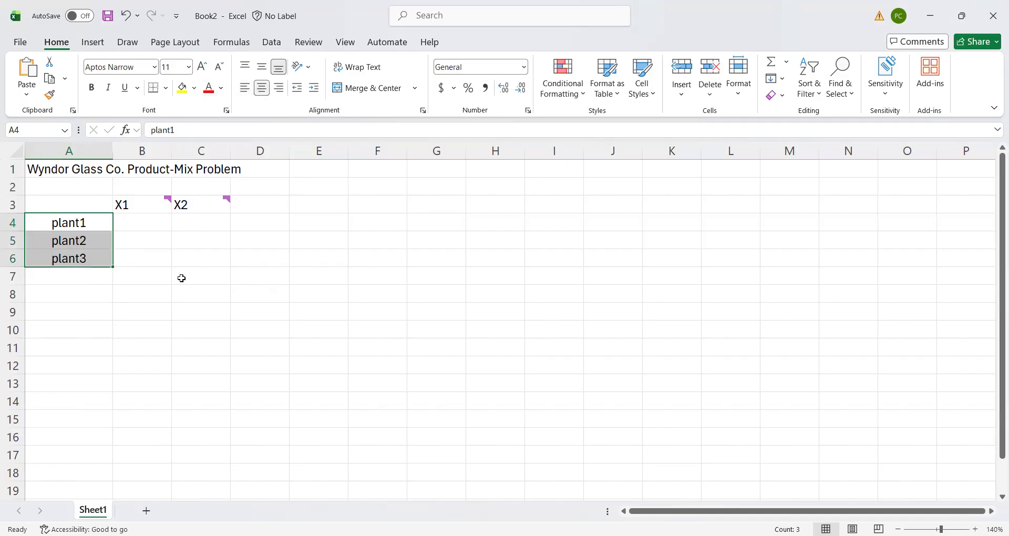
click(144, 333)
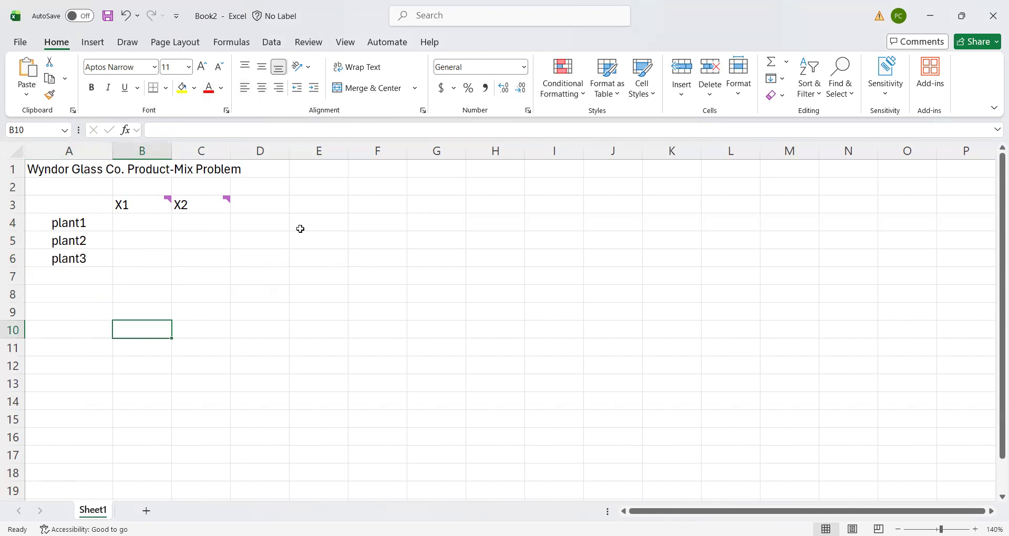
Enter the constraint sign <= in cell D4 and copy it across into E4
click(269, 222)
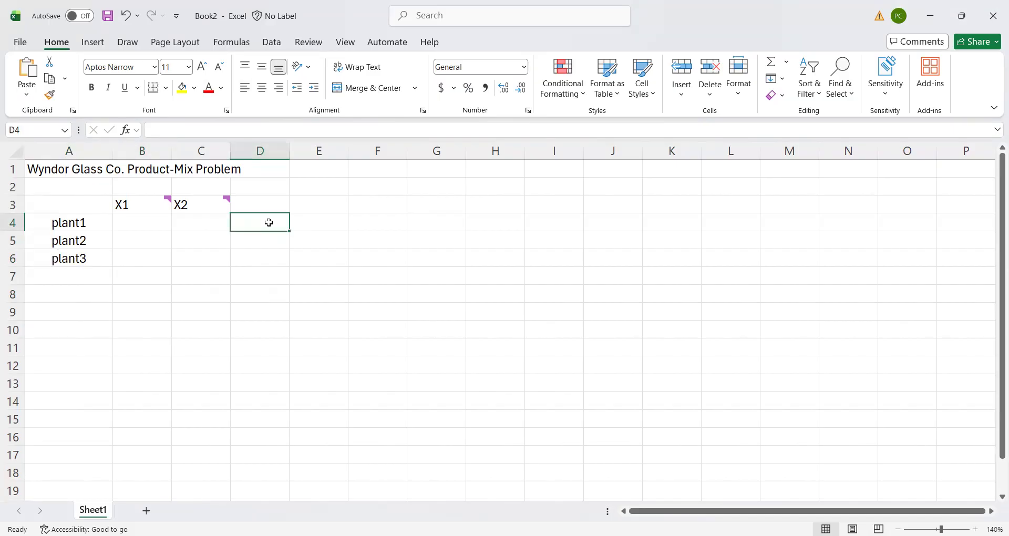
text(<=)
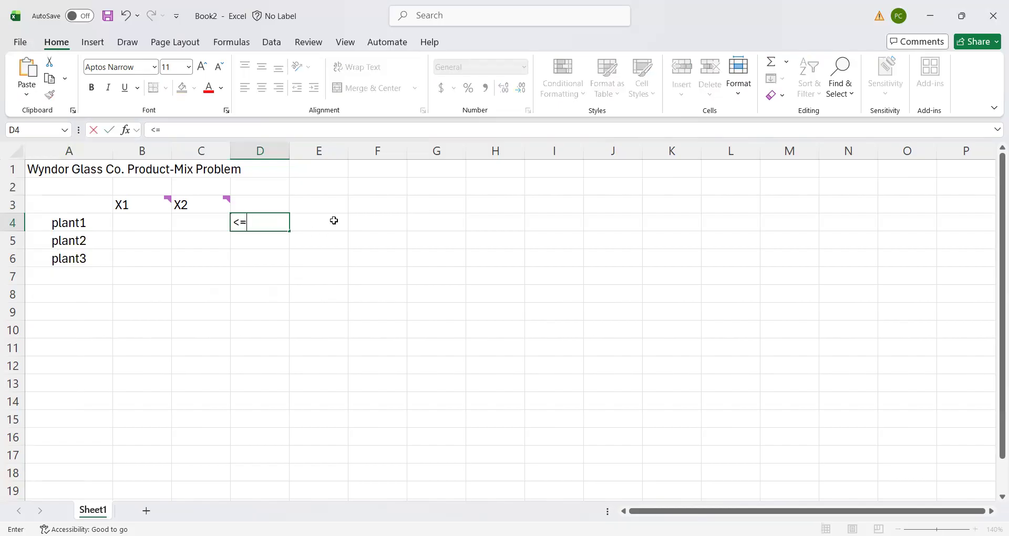
click(335, 221)
click(246, 220)
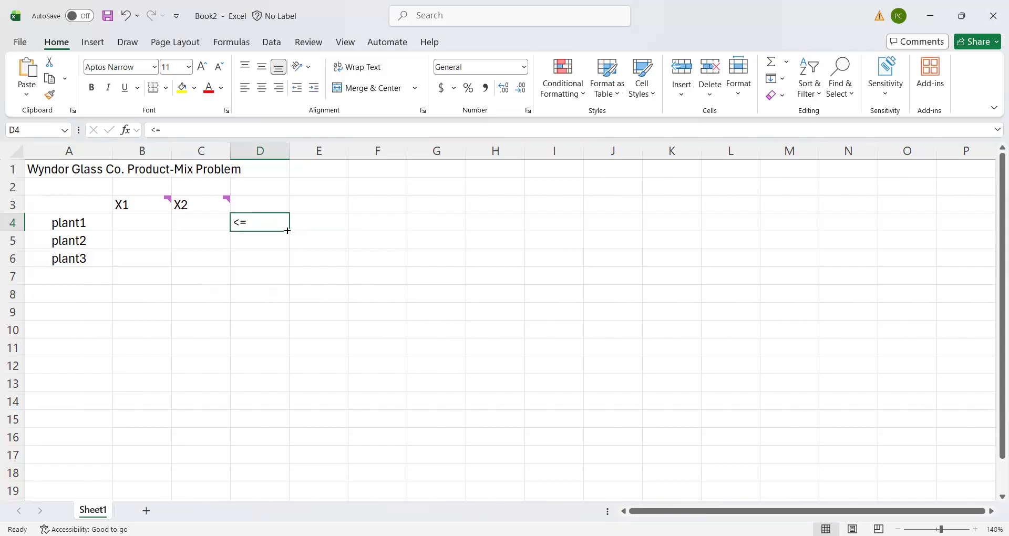
drag(288, 230, 336, 226)
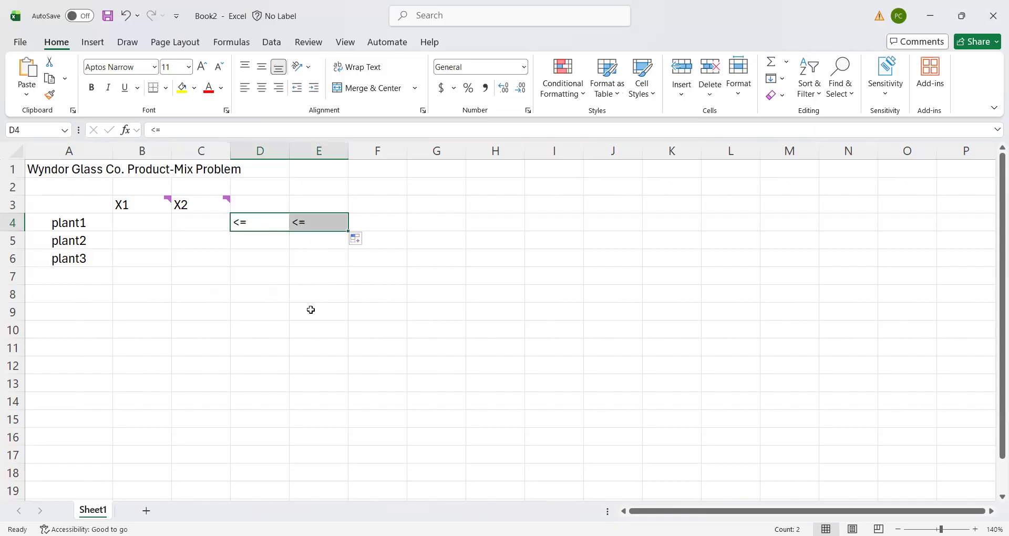
click(310, 309)
Clear the constraint sign from cell D4 by filling the blank cell D3 down over it
click(265, 209)
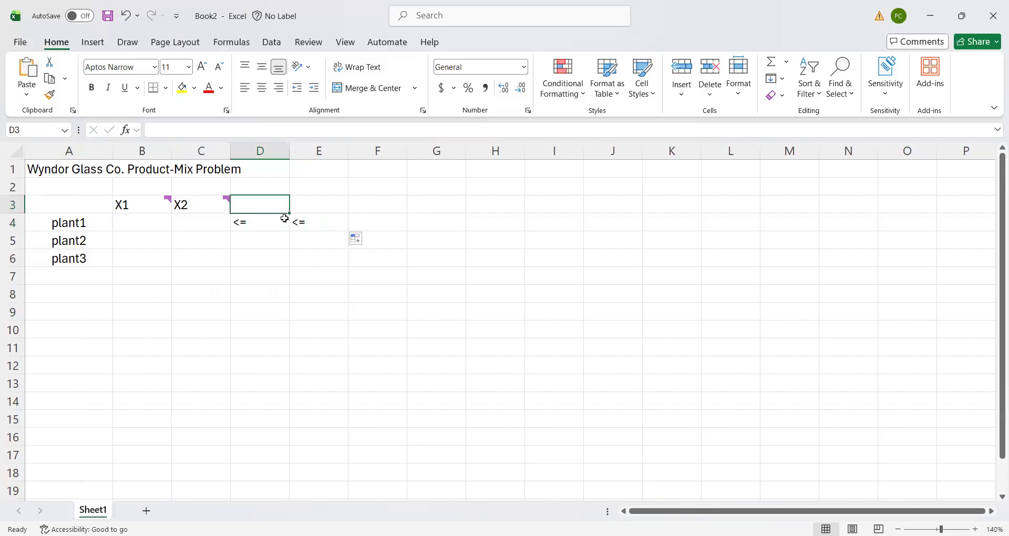
drag(289, 211, 288, 231)
click(295, 274)
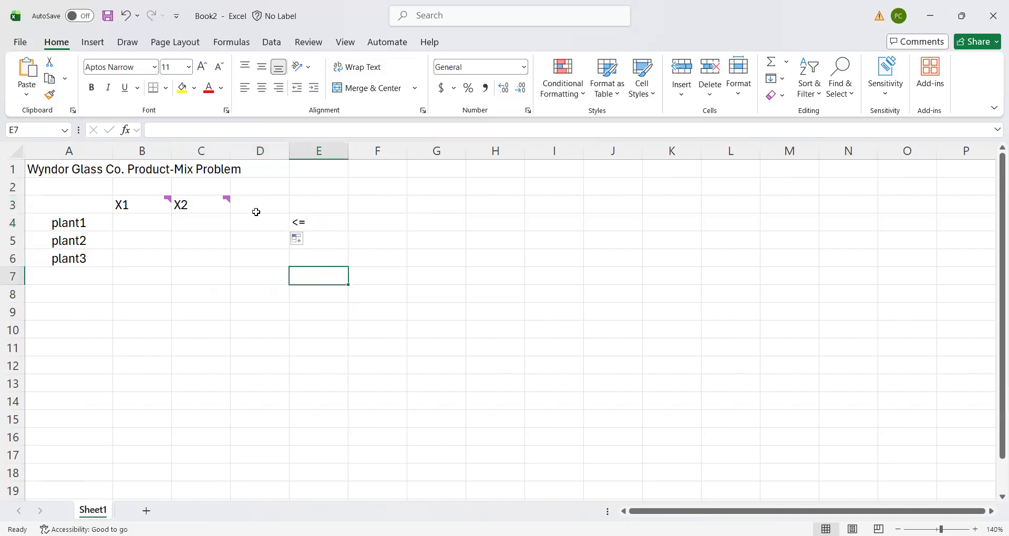
Enter the column headings rhs in cell D3 and lhs in cell F3
click(273, 203)
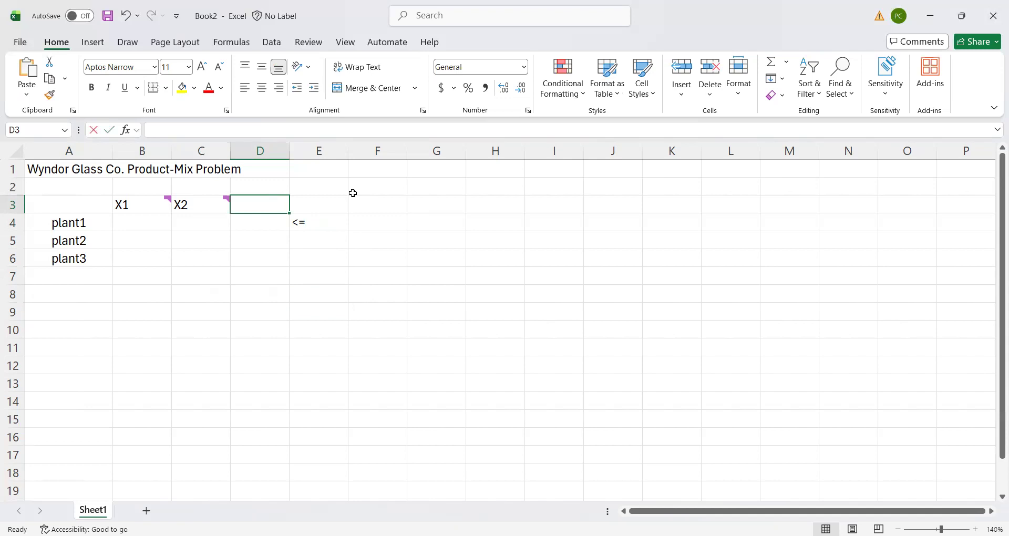
text(rhs)
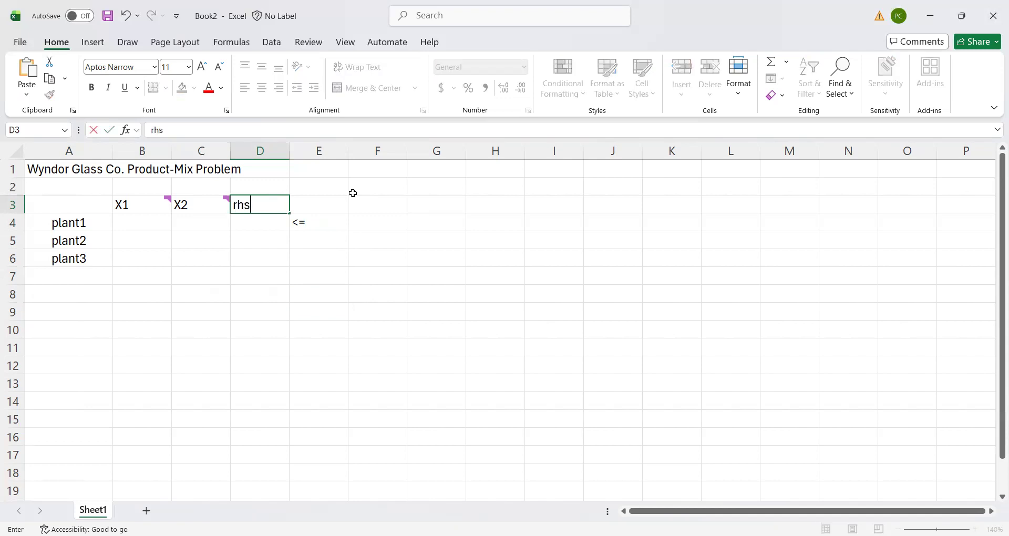
click(389, 200)
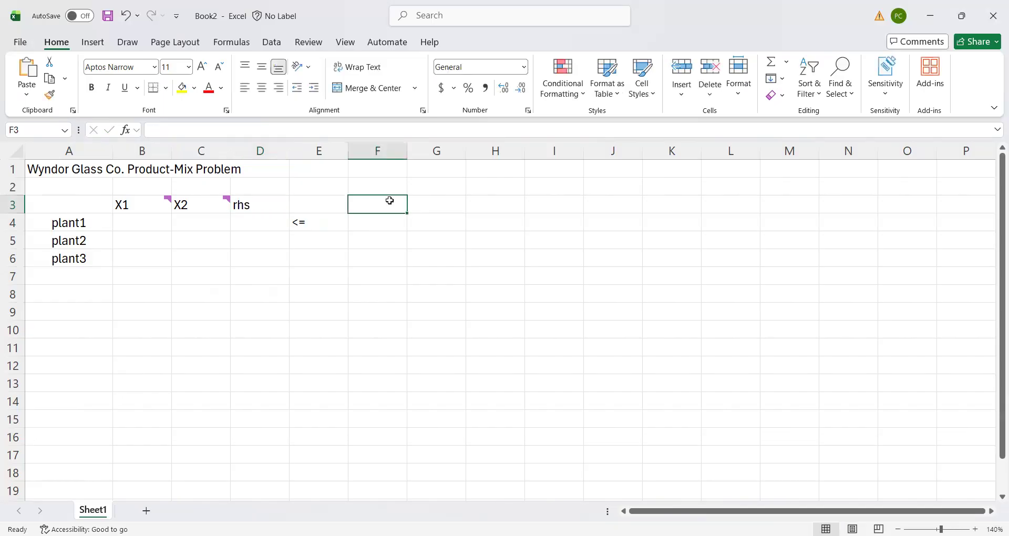
text(lhs)
key(Return)
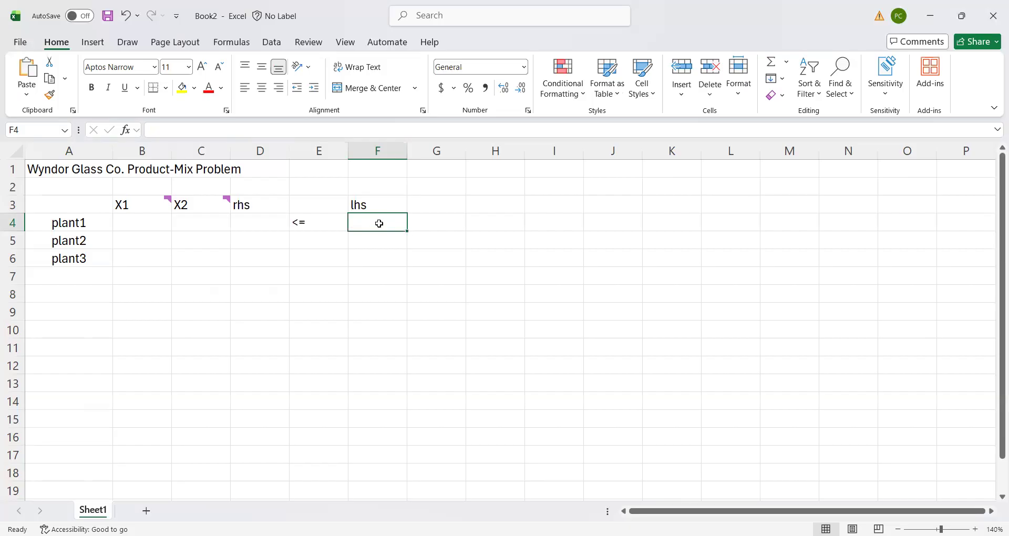
Enter 4 in cell F4 for plant1 and copy the <= sign from E4 down to E5 and E6
text(4)
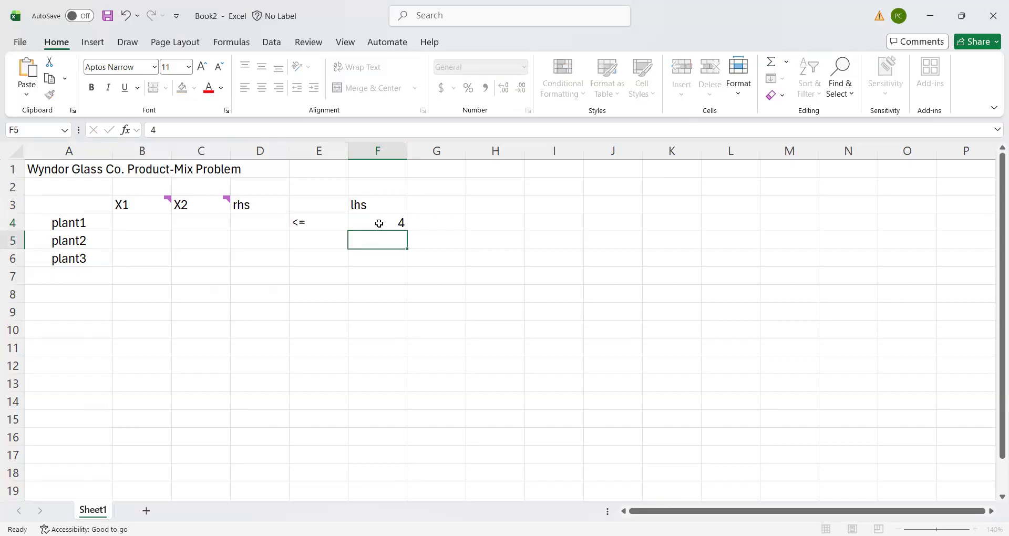
key(Return)
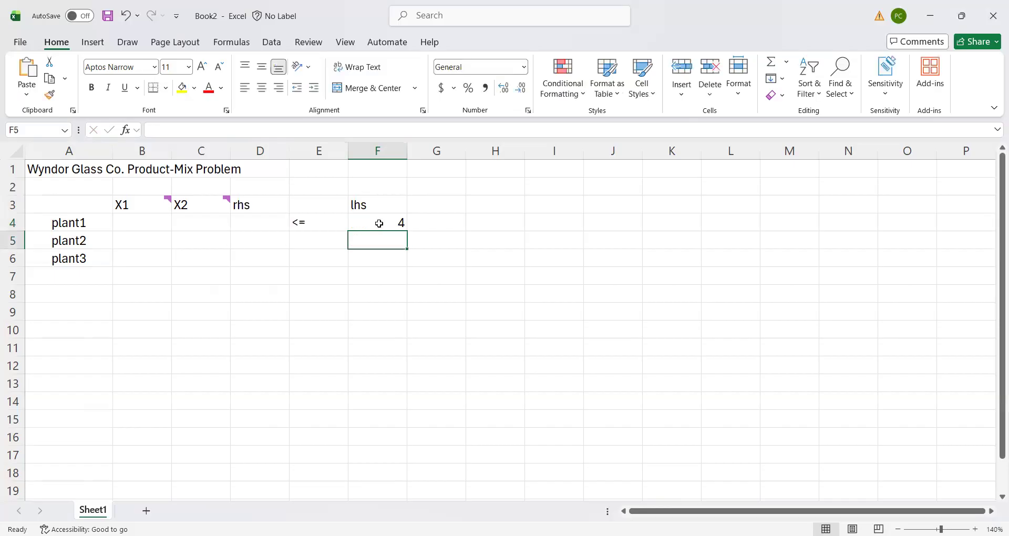
click(308, 220)
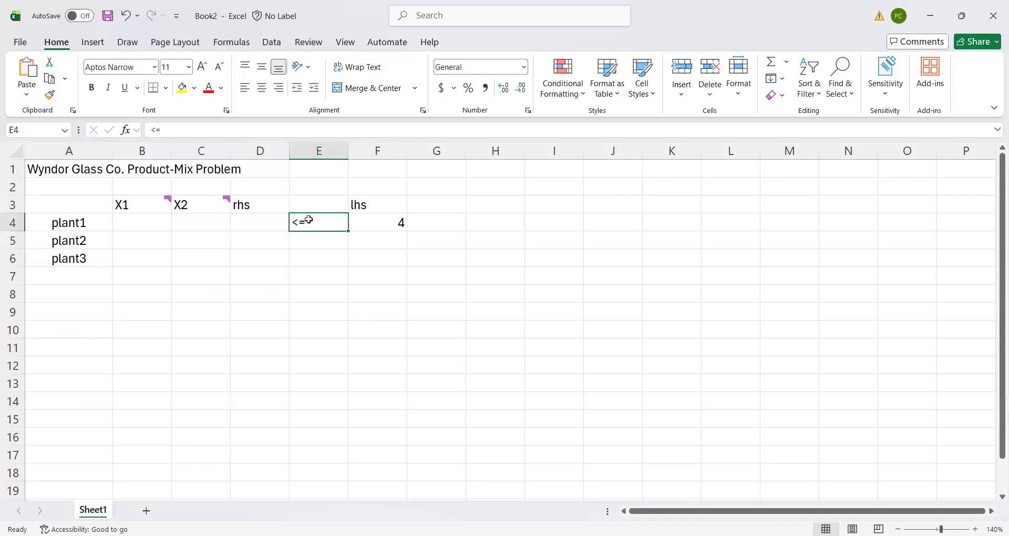
drag(348, 230, 339, 271)
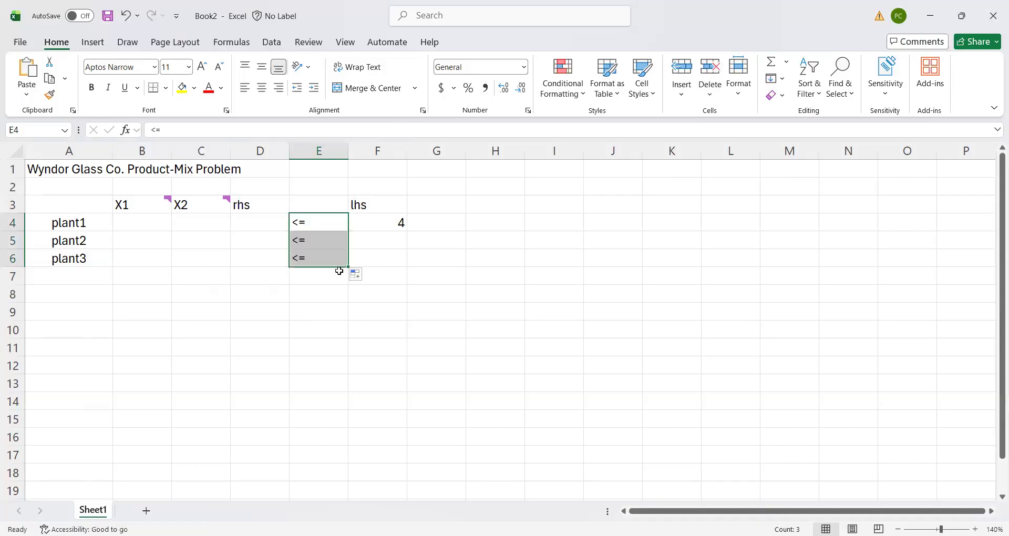
Enter 12 in cell F5 for plant2 and 18 in cell F6 for plant3
click(387, 241)
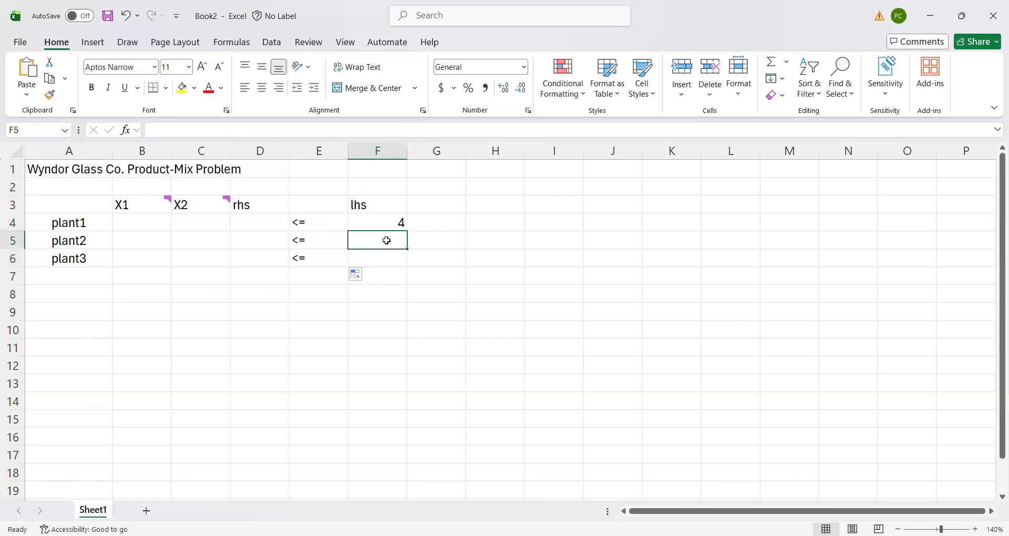
text(12)
key(Return)
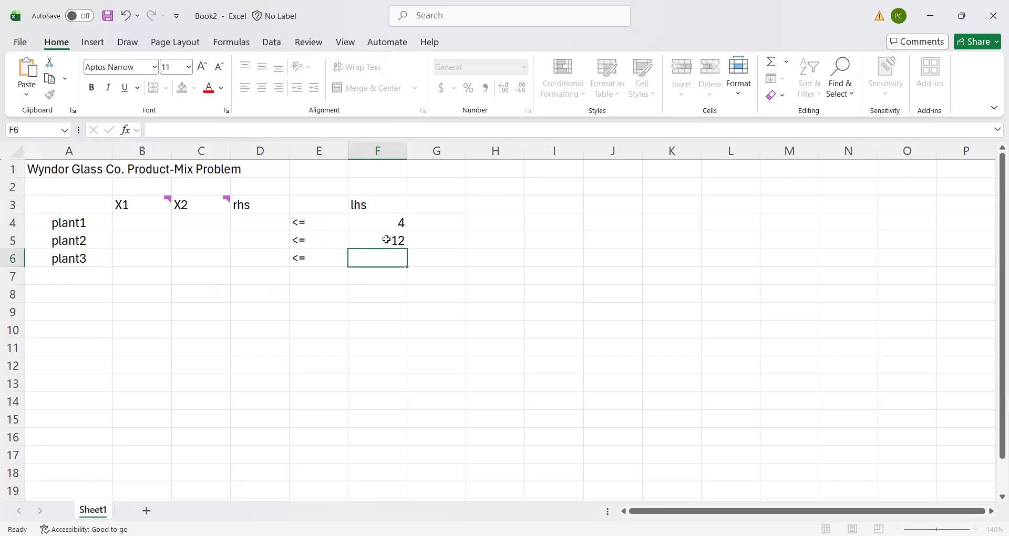
text(18)
key(Return)
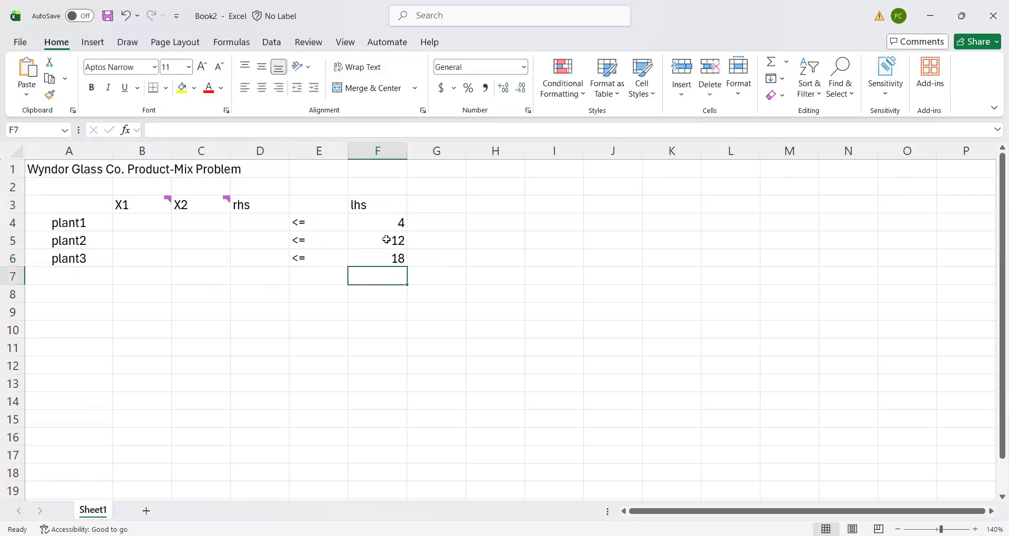
Centre the values in cells F4 to F6 and give these cells a light blue fill
key(Up)
key(Up)
drag(380, 217, 376, 257)
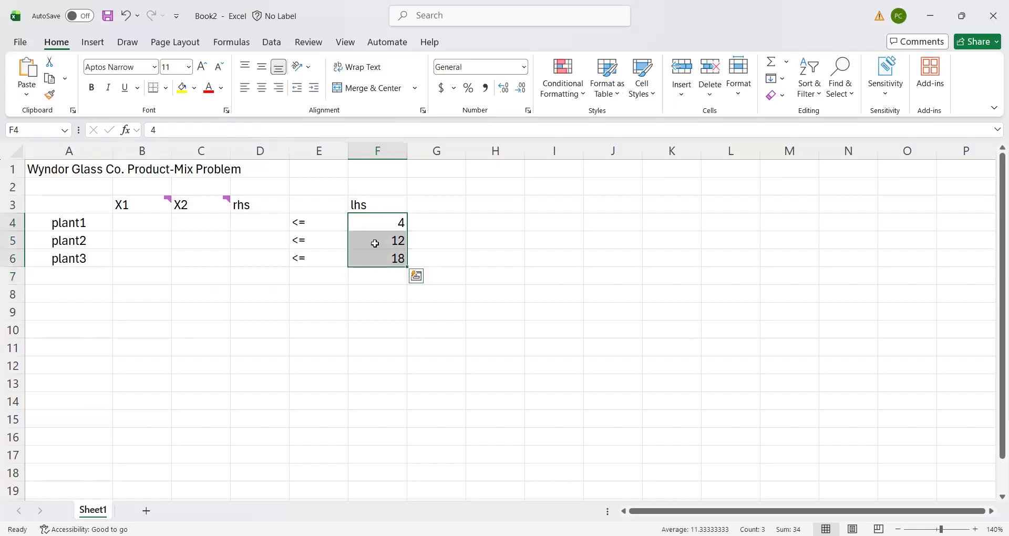
click(263, 94)
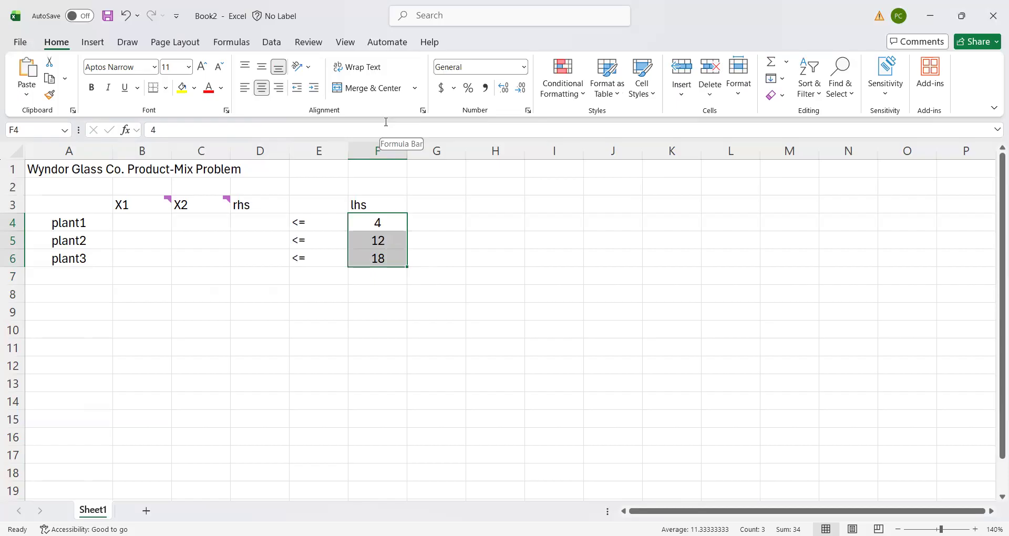
click(195, 93)
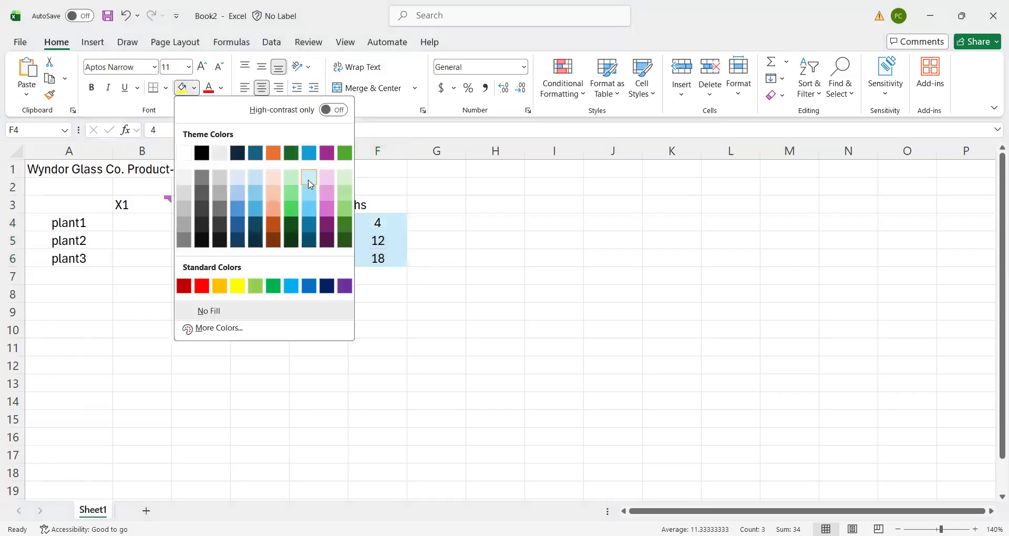
click(311, 183)
click(504, 227)
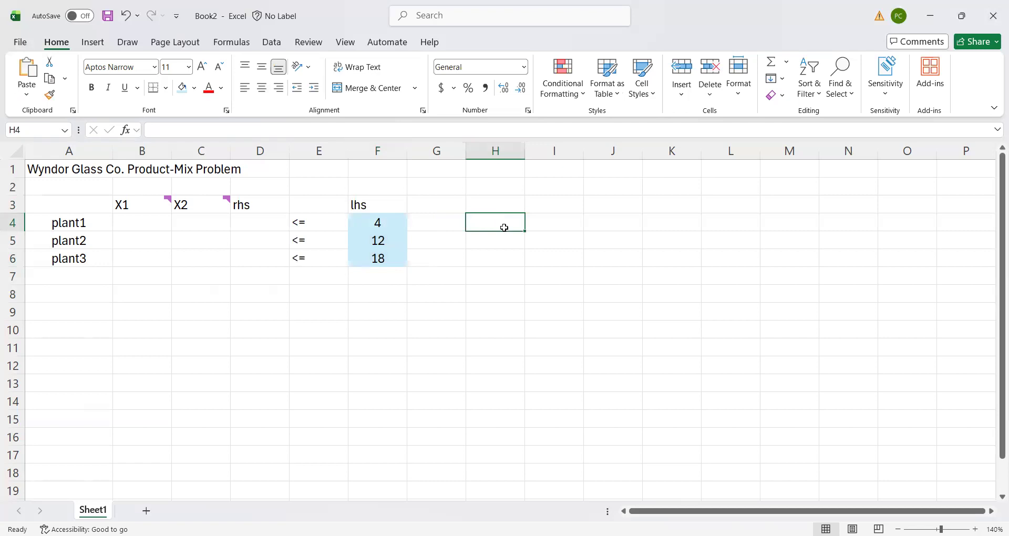
click(394, 217)
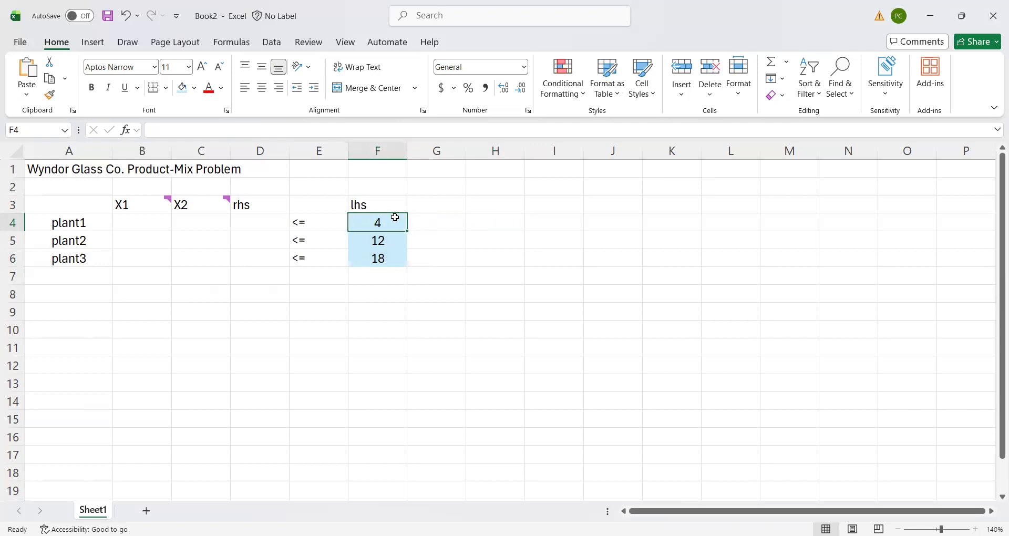
right_click(394, 217)
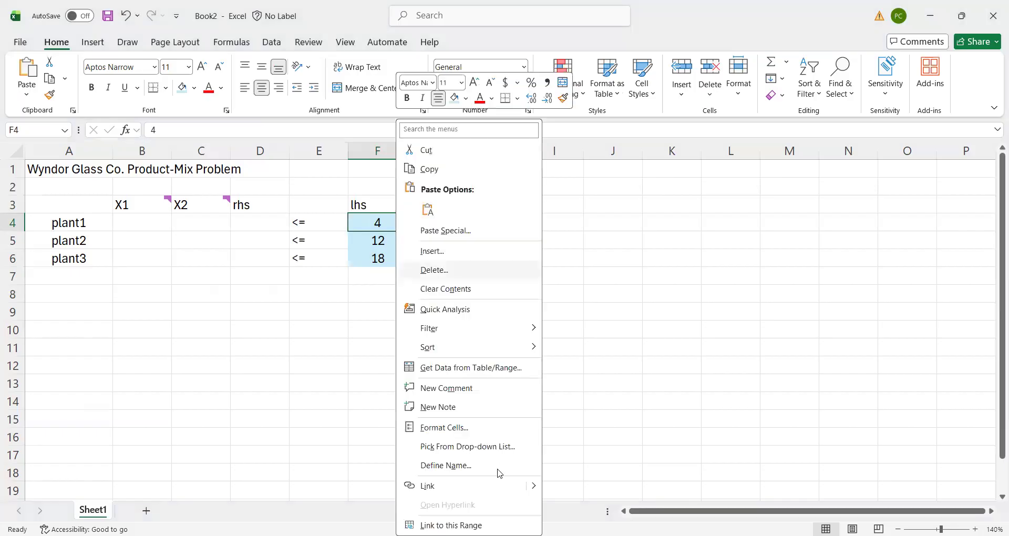
click(448, 429)
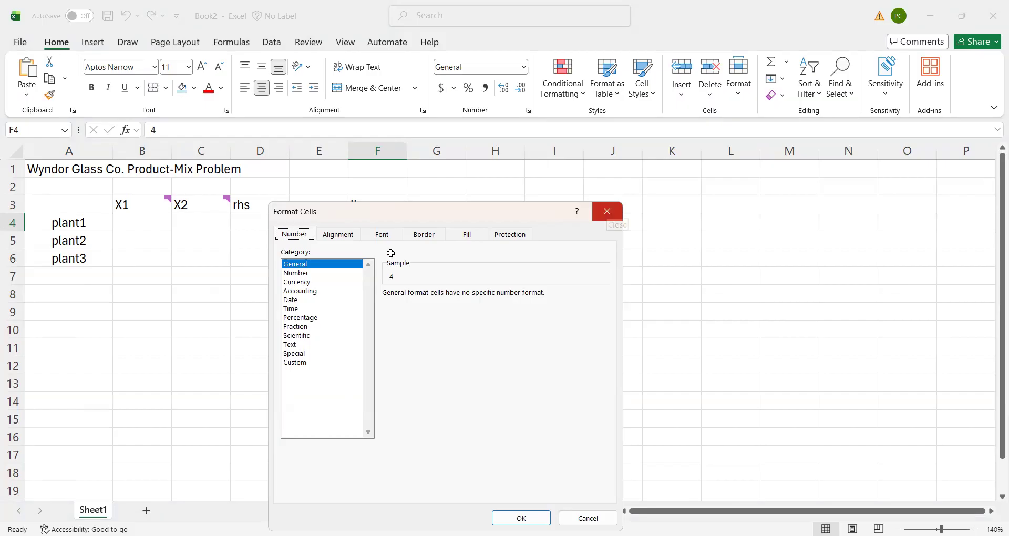
key(Escape)
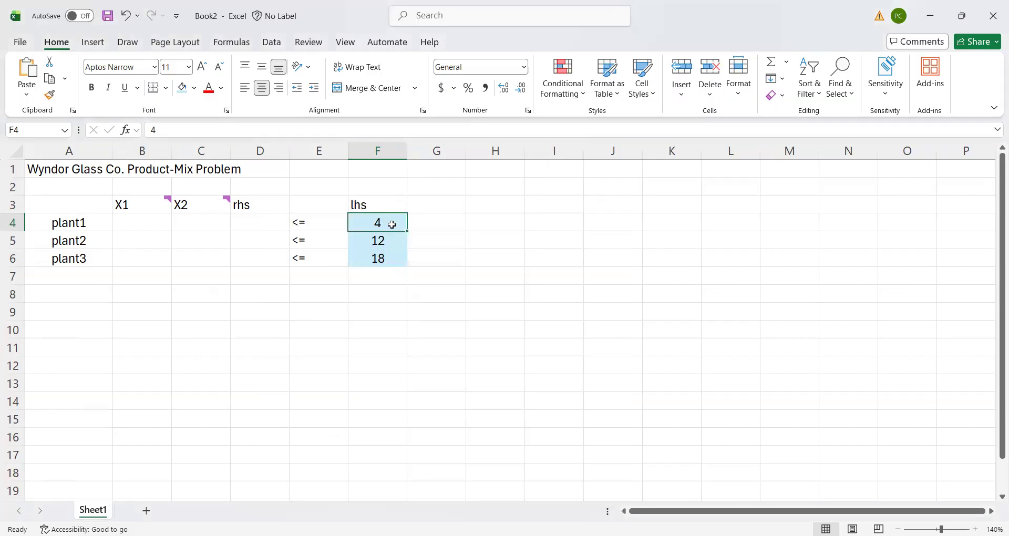
Post a comment on cell F4 reading "Blue shaded area is for data cells; they are the model parameters and they should entered first!"
right_click(392, 225)
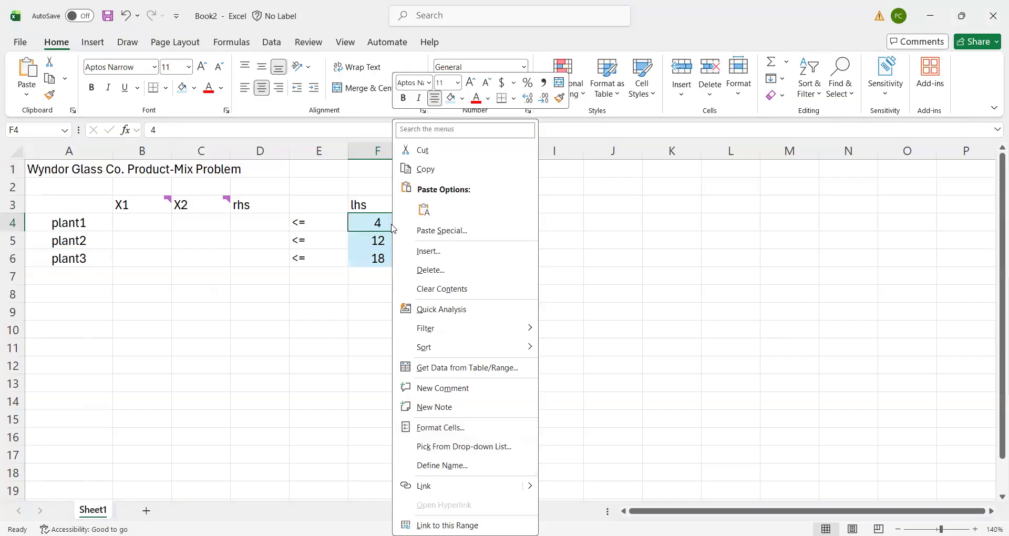
click(444, 386)
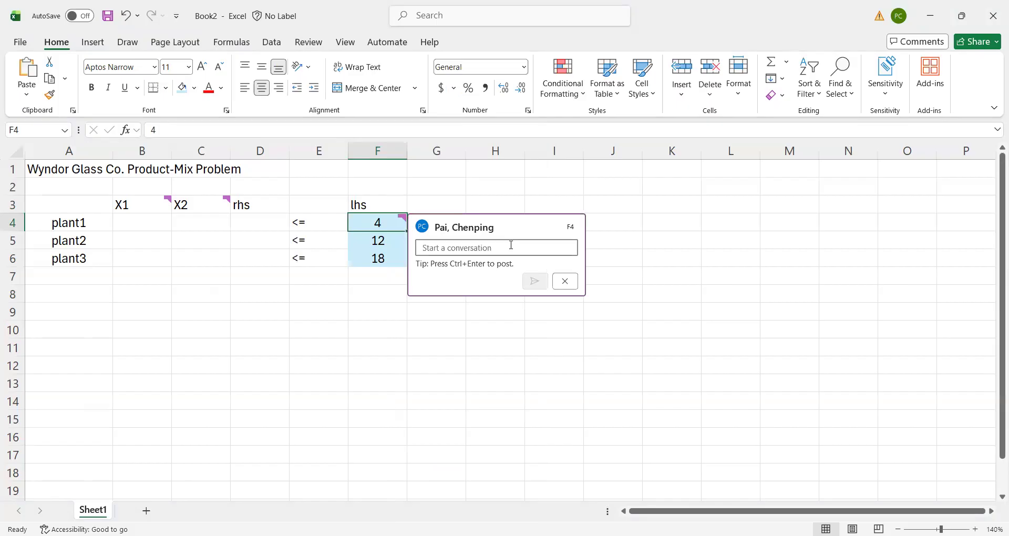
text(blue shaded area is for )
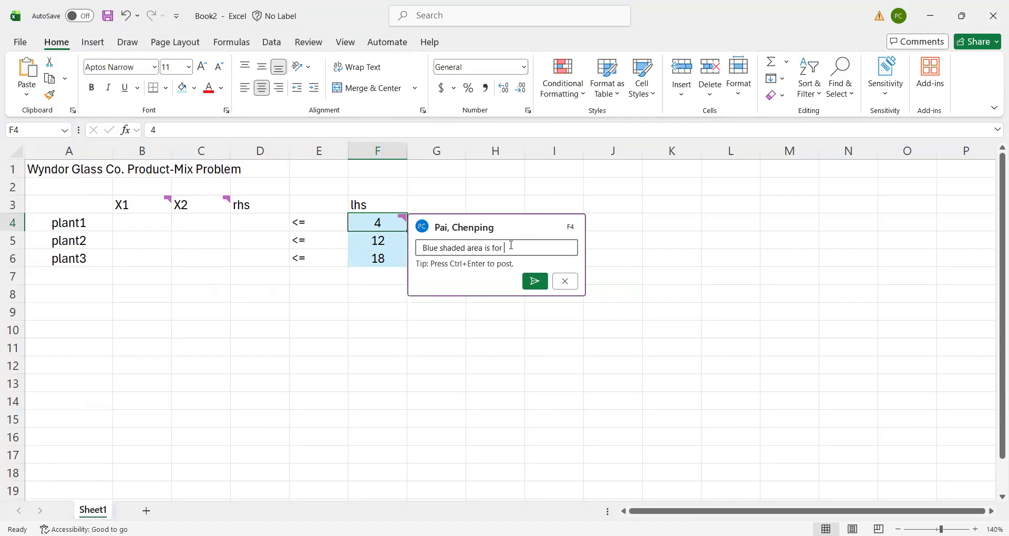
text(data cells; they are the model par )
text(meters)
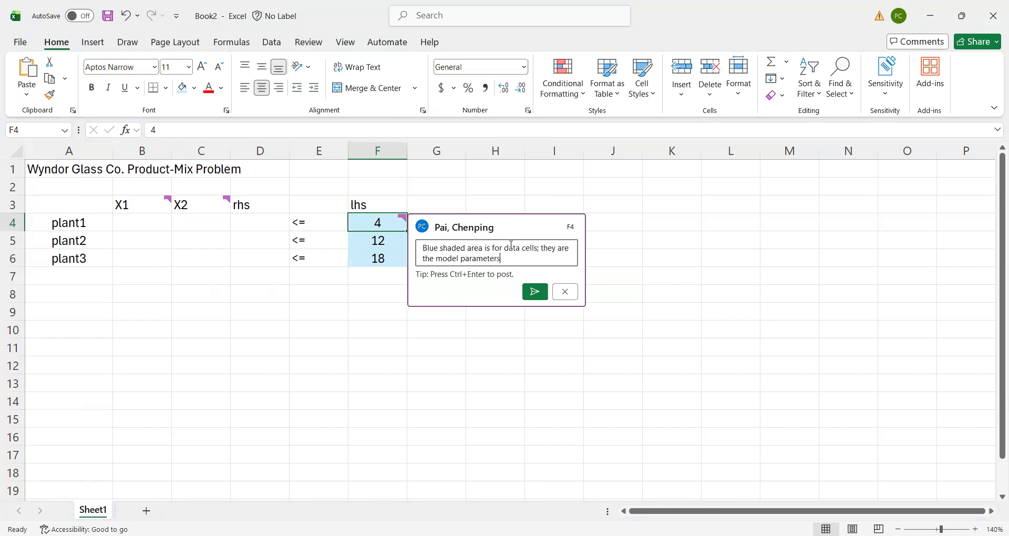
text( and they)
text(d en )
text(ered )
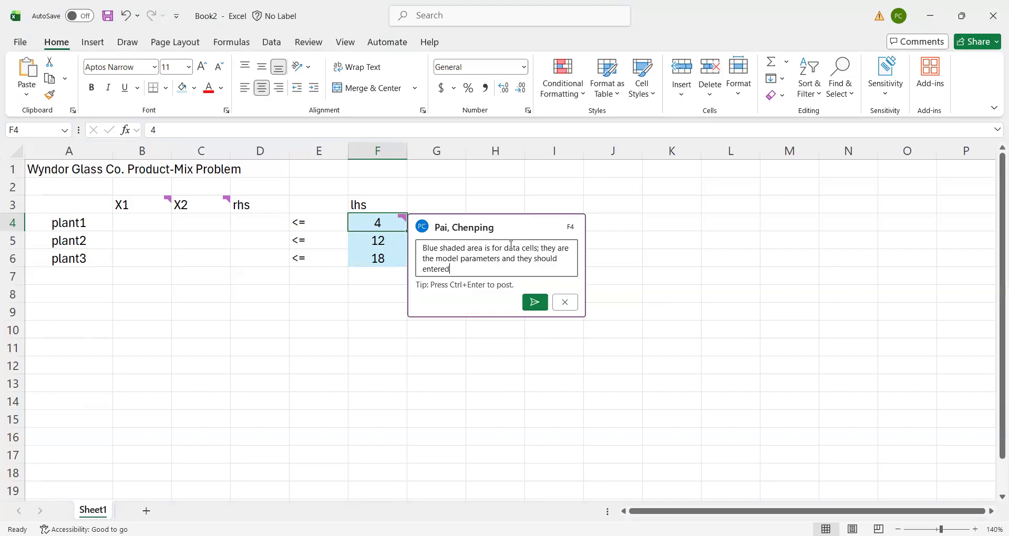
text(first!)
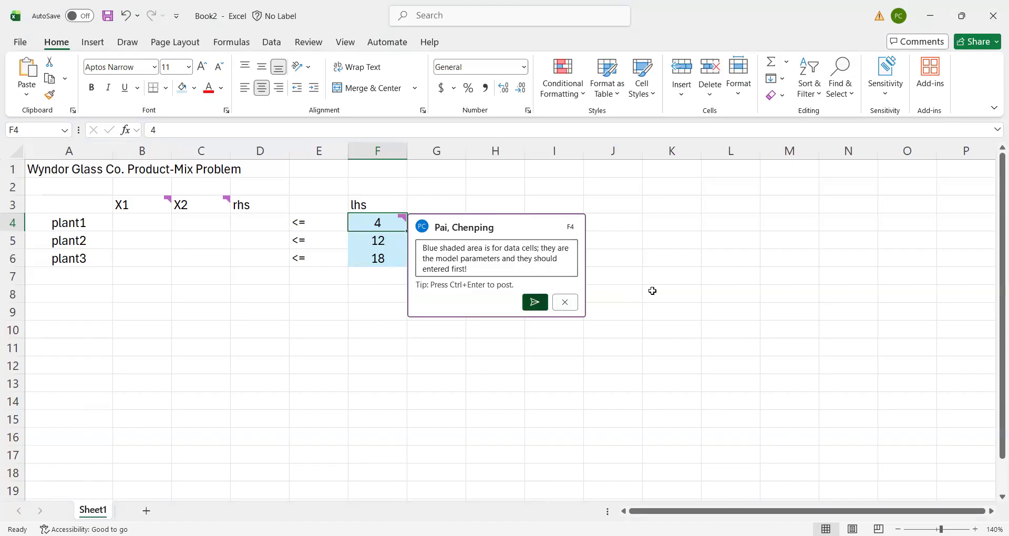
key(ctrl+Return)
click(652, 291)
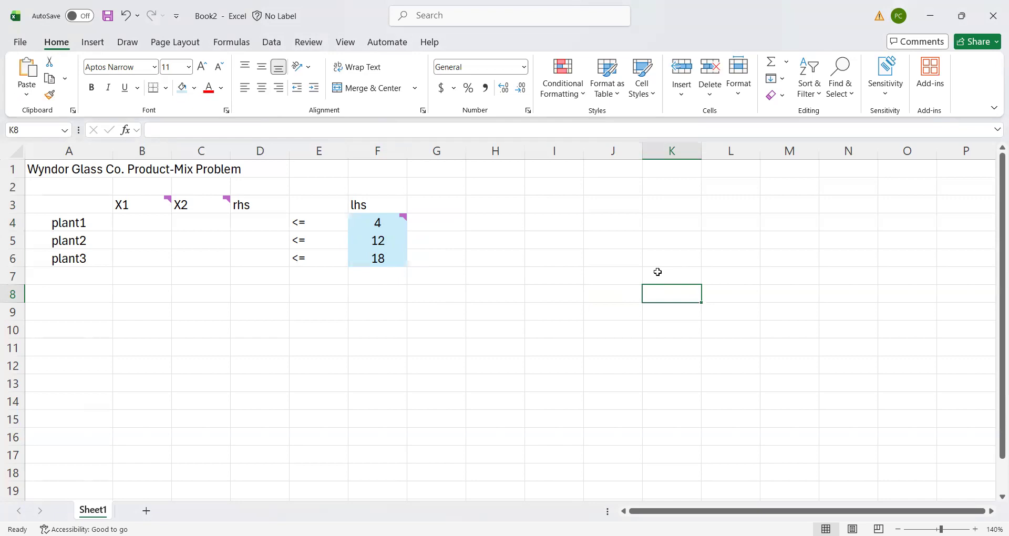
Enter the plant1 coefficients 1 in B4 and 0 in C4, and fill both cells with light blue
click(140, 225)
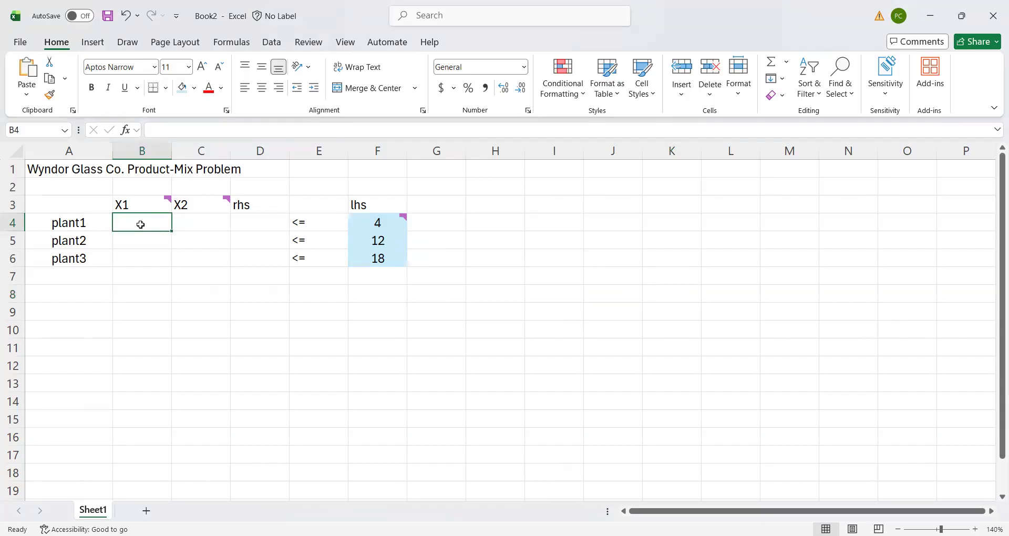
mouse_move(140, 203)
text(1)
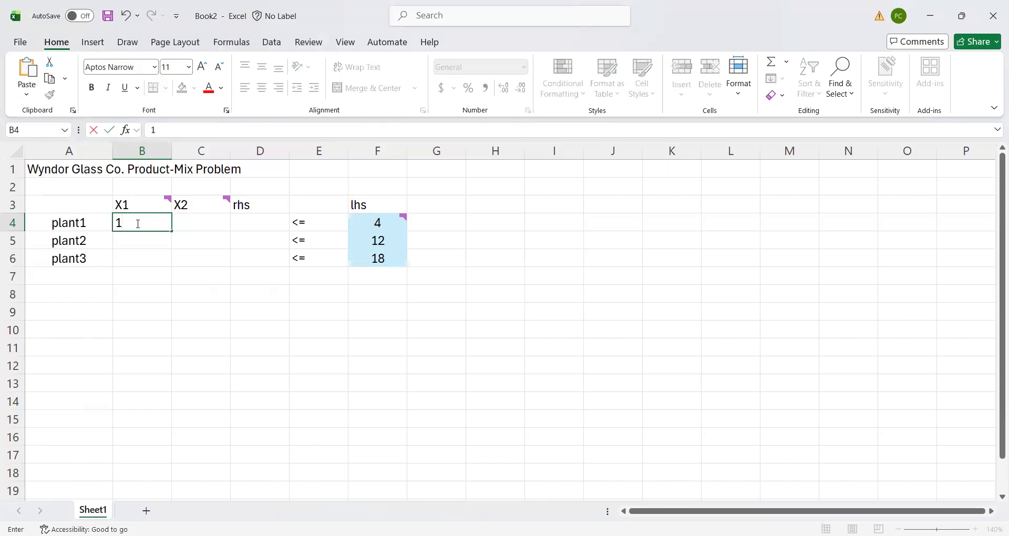
key(Return)
click(206, 220)
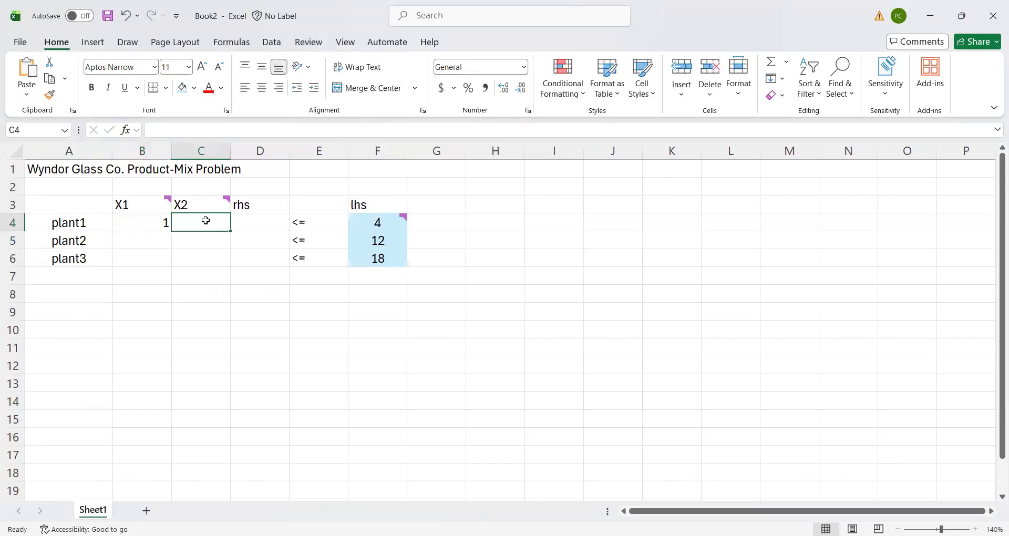
text(0)
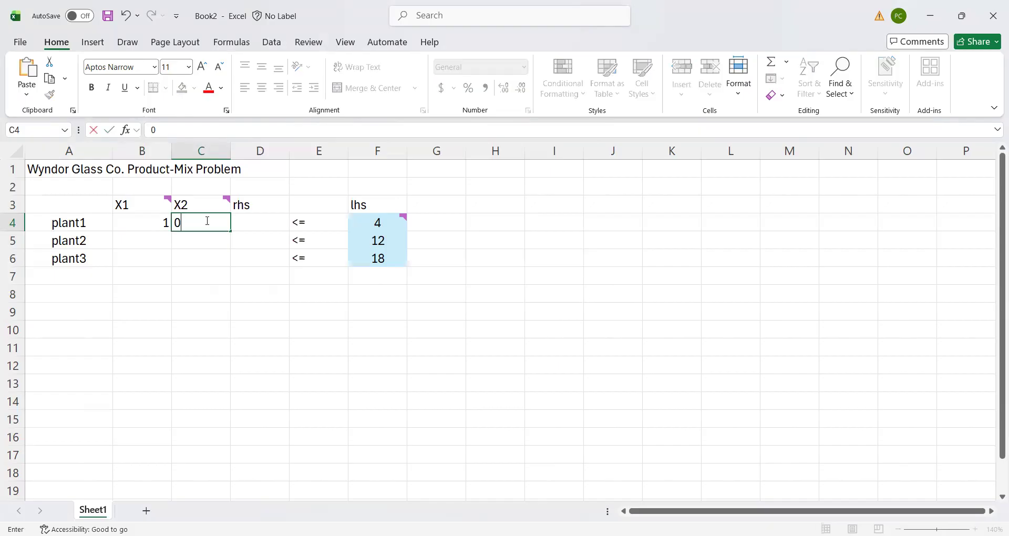
key(Return)
drag(149, 223, 197, 228)
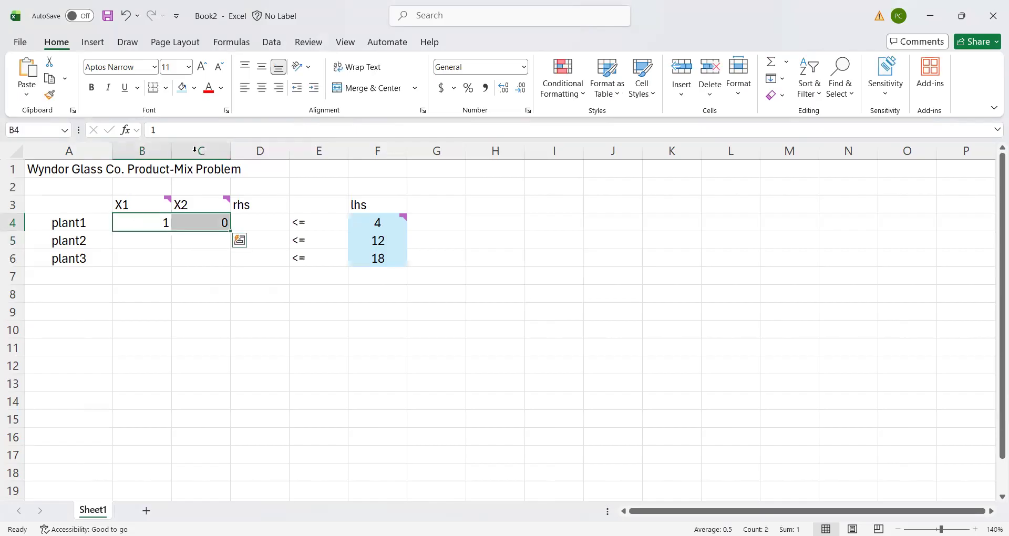
click(106, 381)
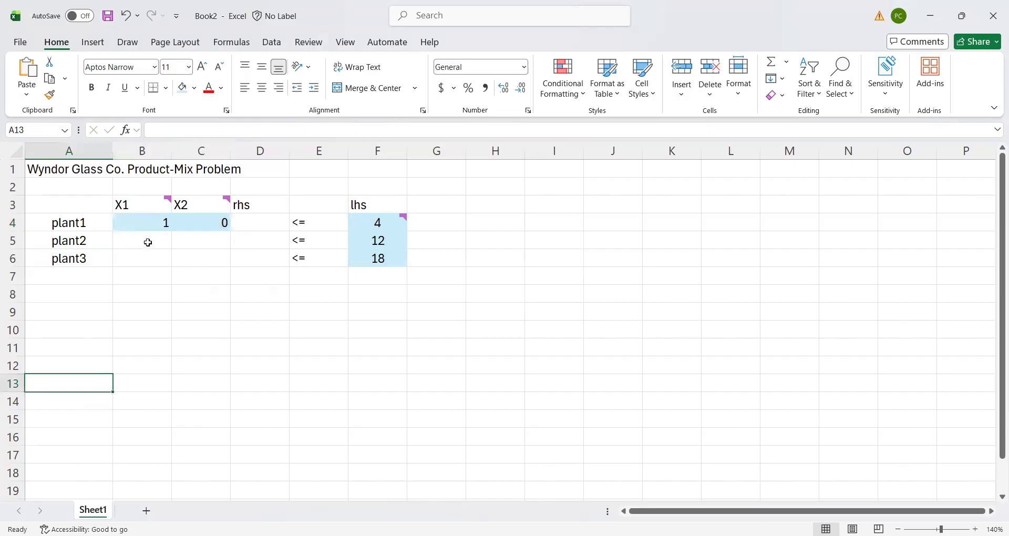
Enter the plant2 coefficients 0 in B5 and 2 in C5, and fill both cells with light blue
click(148, 243)
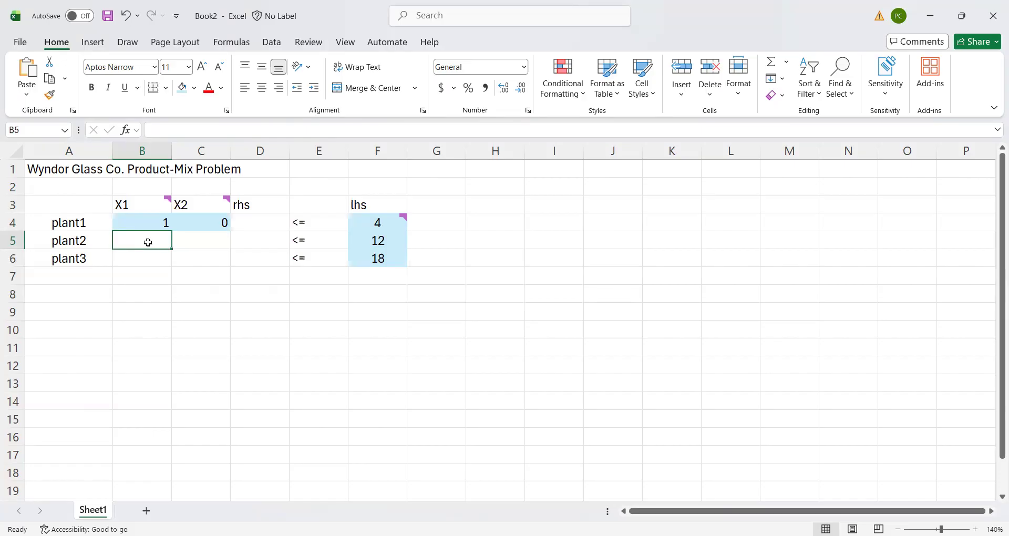
text(0)
key(Return)
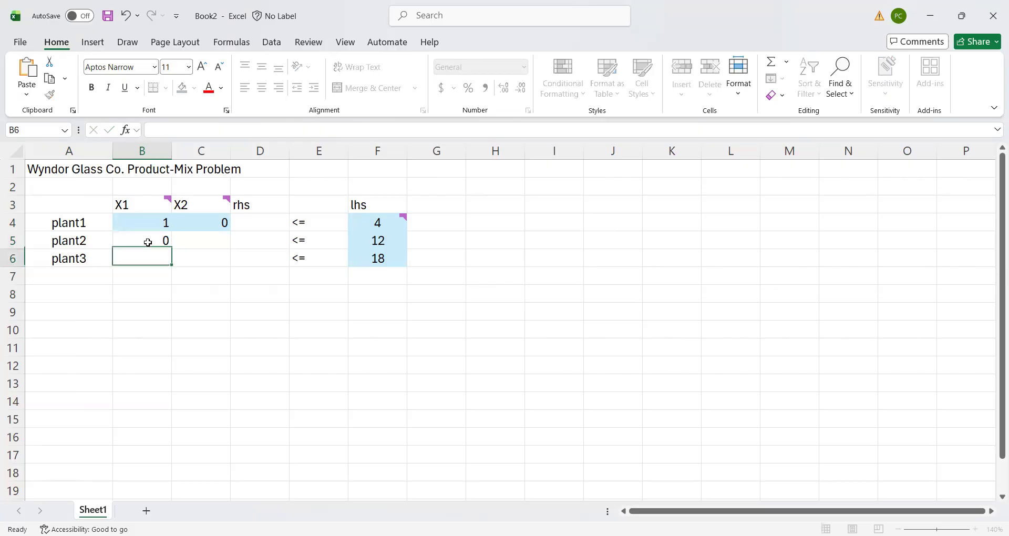
click(205, 238)
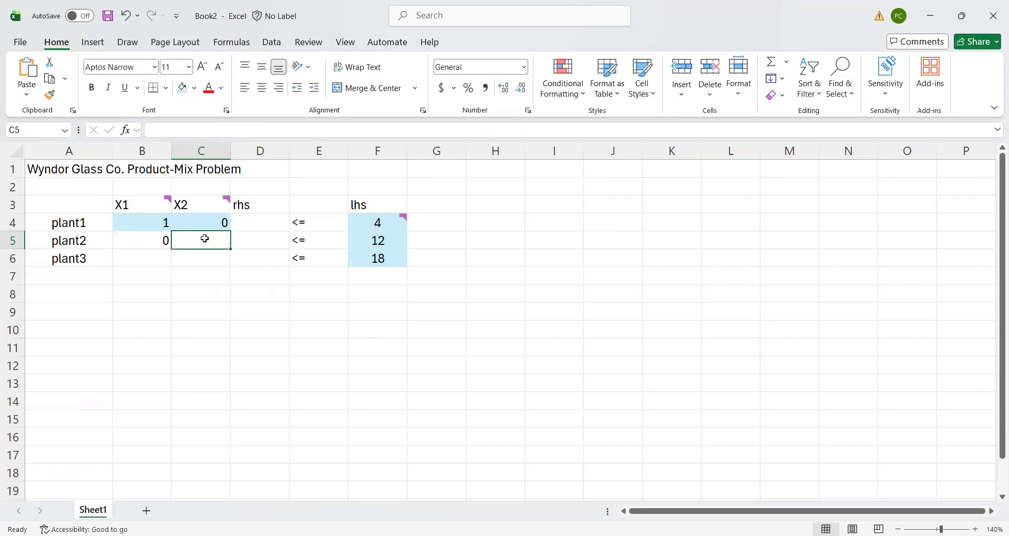
text(2)
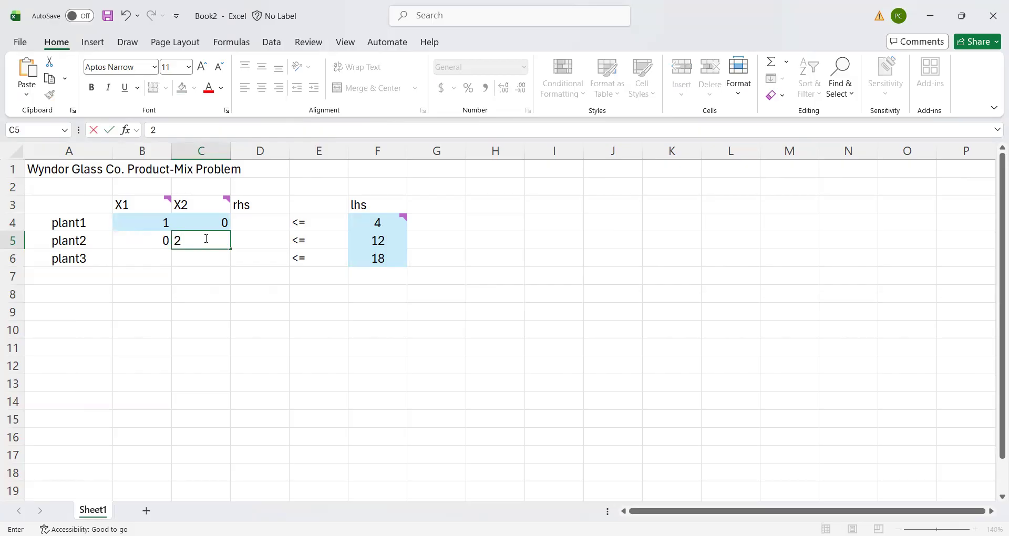
key(Return)
drag(140, 234, 219, 240)
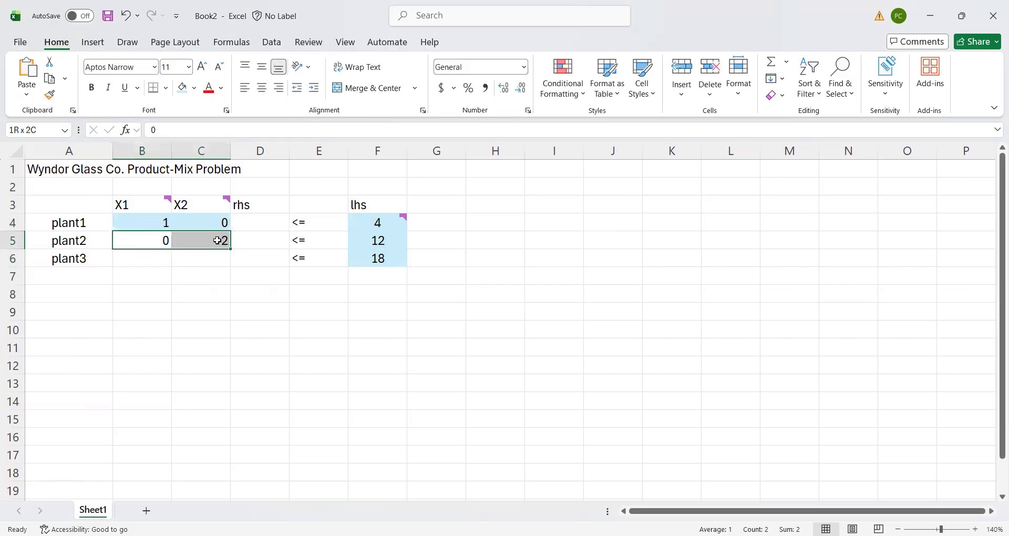
click(182, 87)
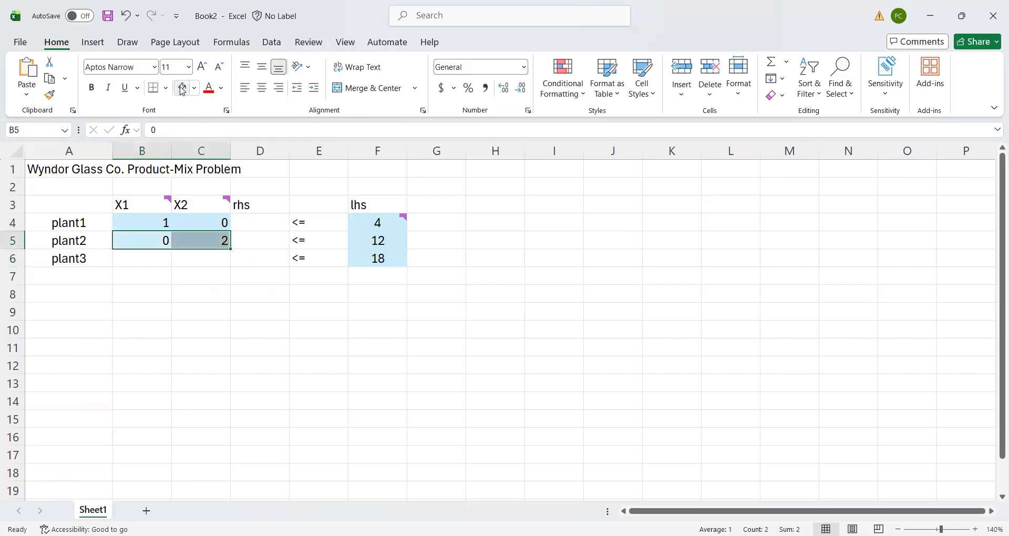
Enter the plant3 coefficients 3 in B6 and 2 in C6, and fill both cells with light blue
click(150, 264)
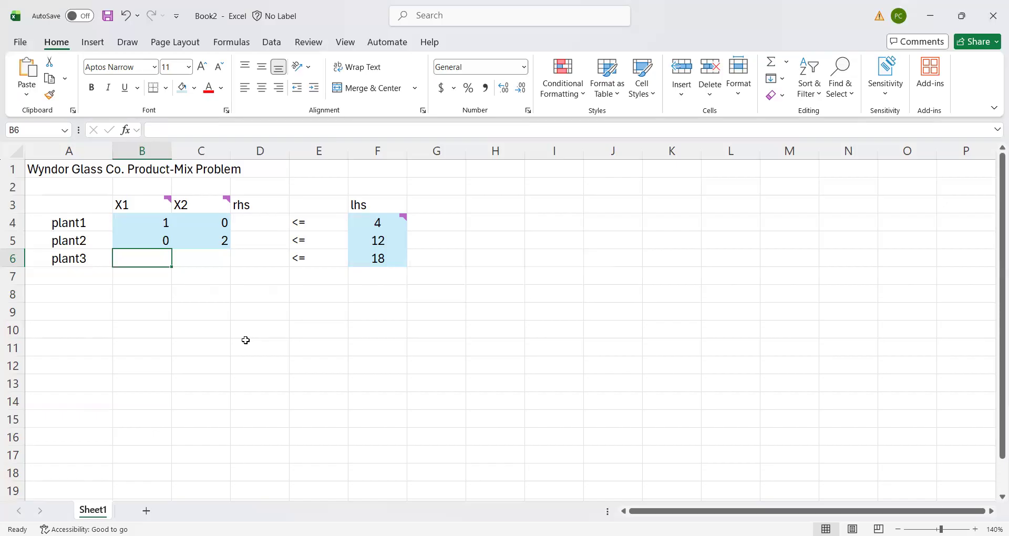
text(3)
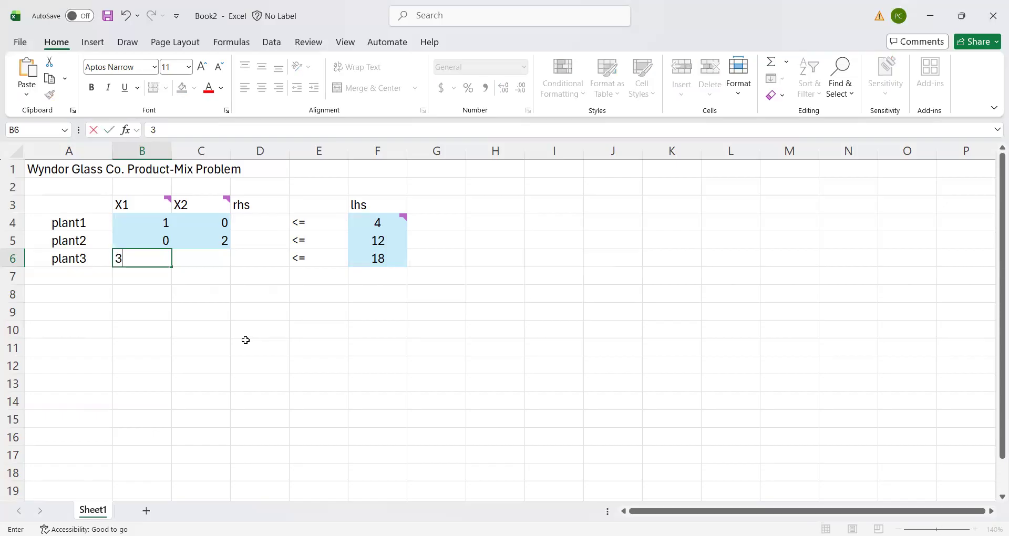
key(Tab)
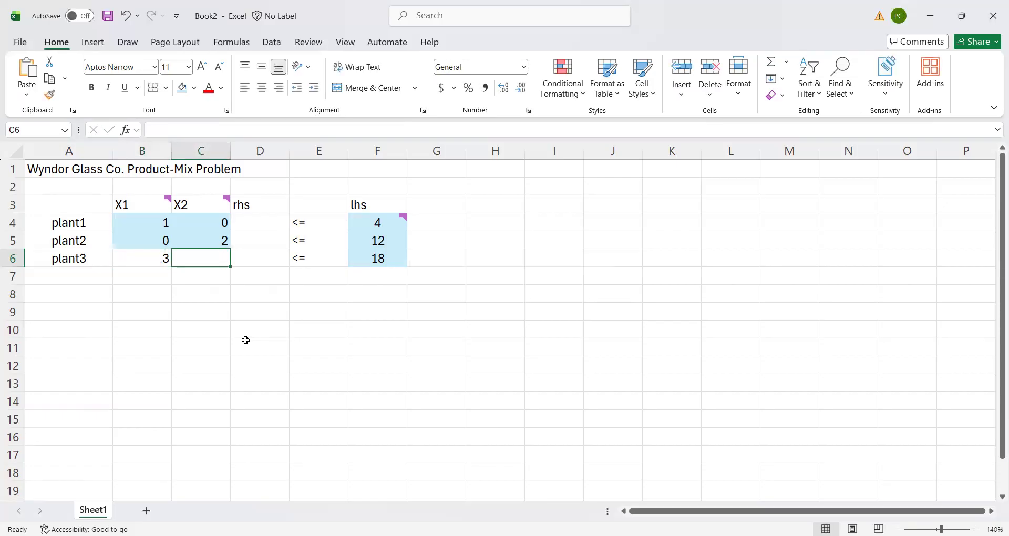
text(2)
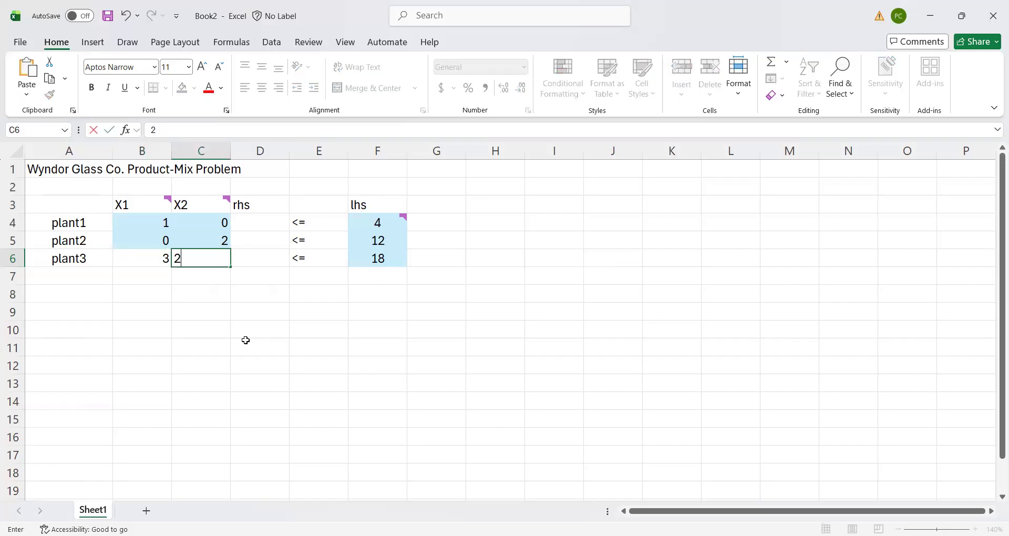
key(Return)
drag(136, 257, 207, 258)
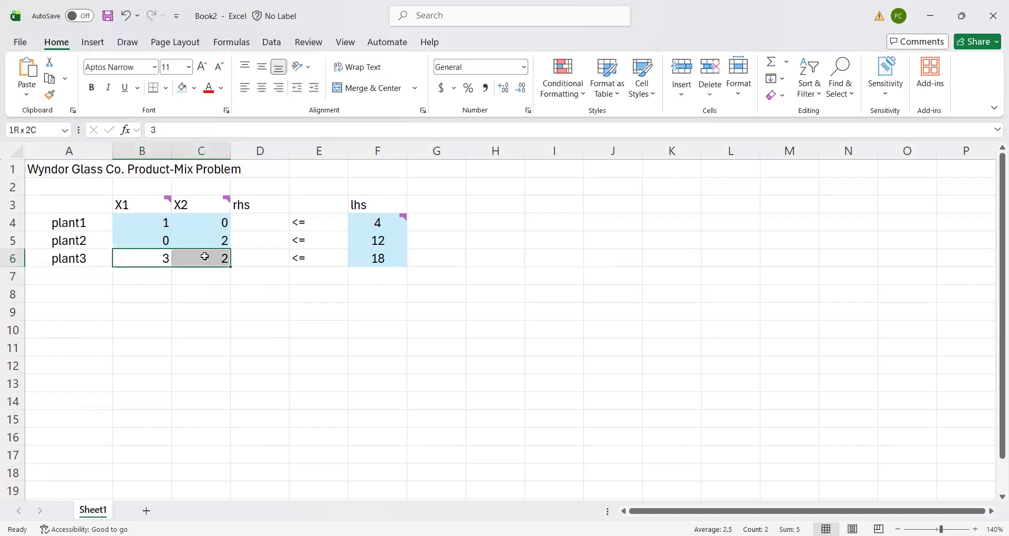
click(182, 90)
click(482, 263)
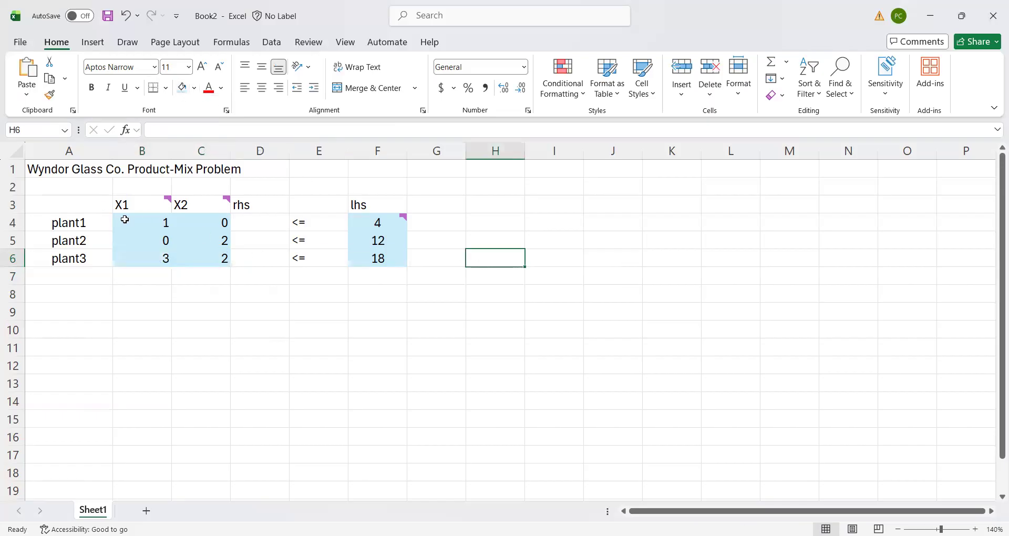
Centre the coefficients in B4 to C6 and the column headings in B3 to F3
click(127, 217)
drag(126, 217, 202, 261)
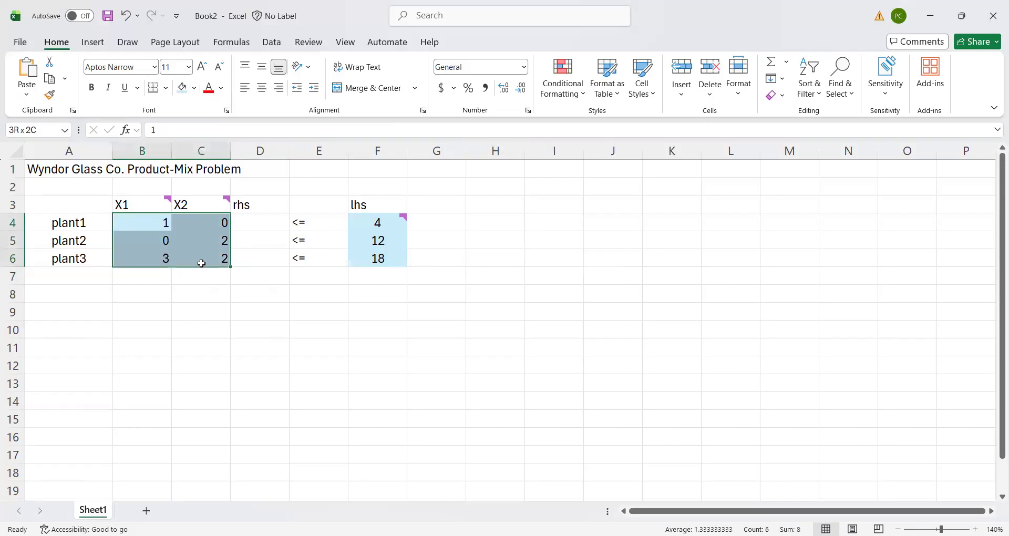
click(262, 89)
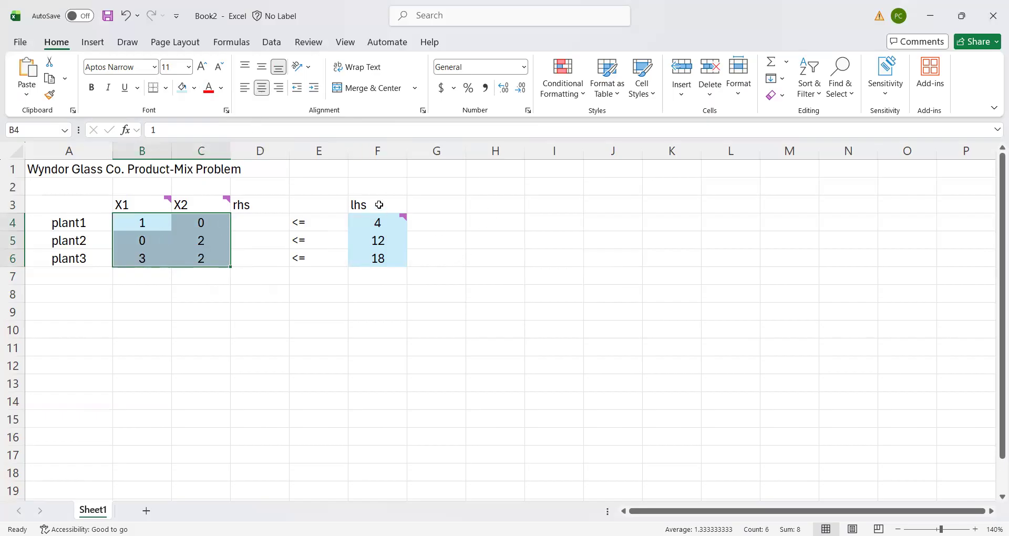
drag(120, 209, 383, 203)
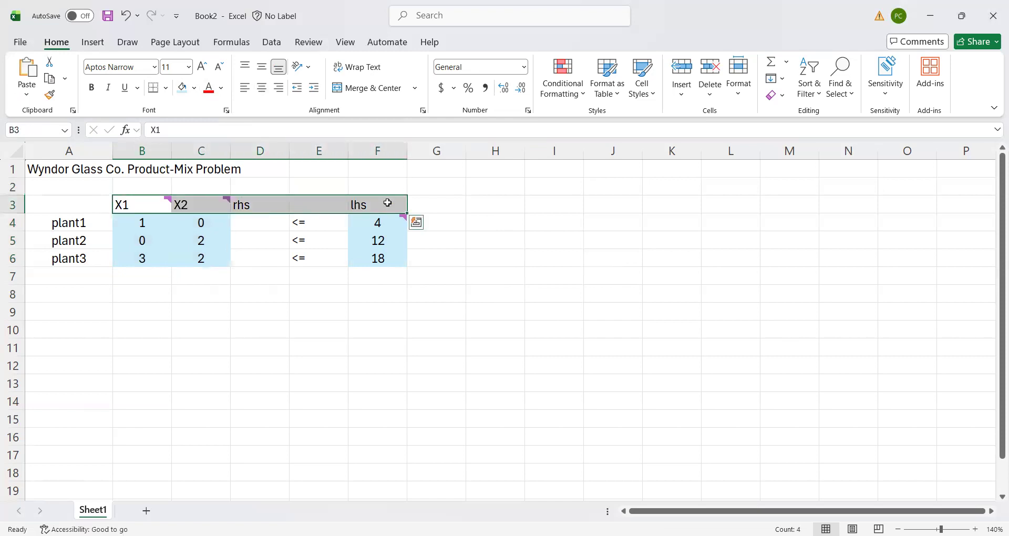
click(263, 94)
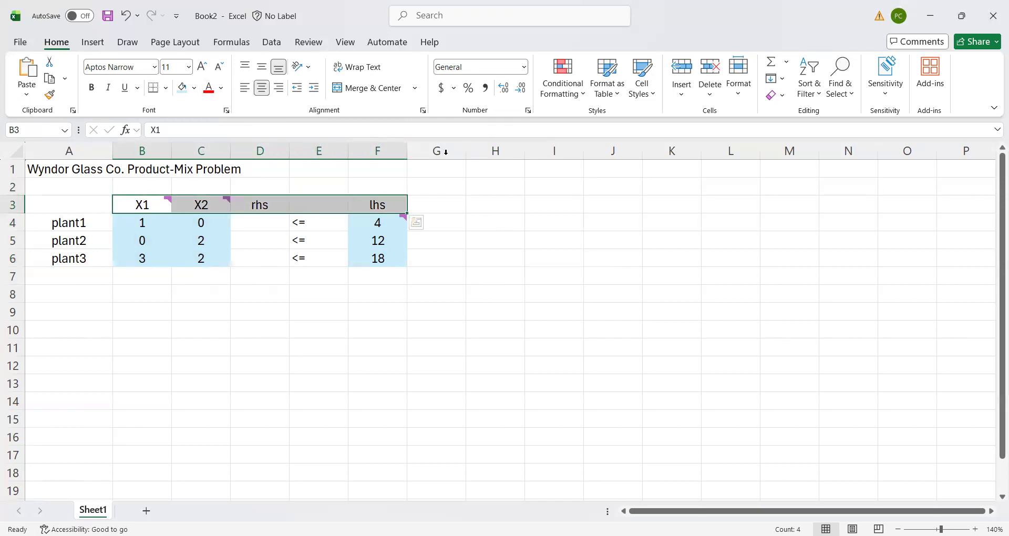
click(501, 208)
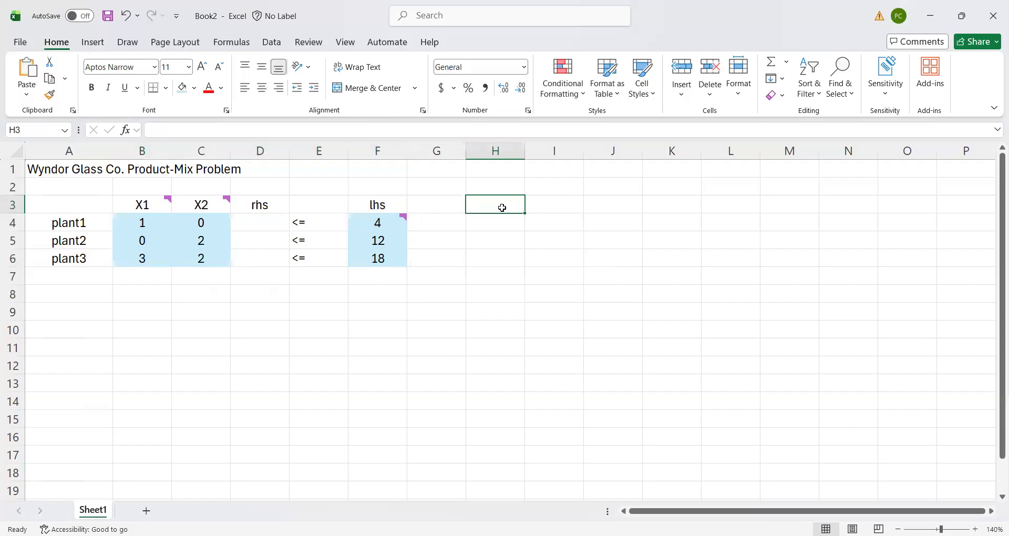
Add a row labelled Decision in A8 with the value 1 in both B8 and C8
click(63, 293)
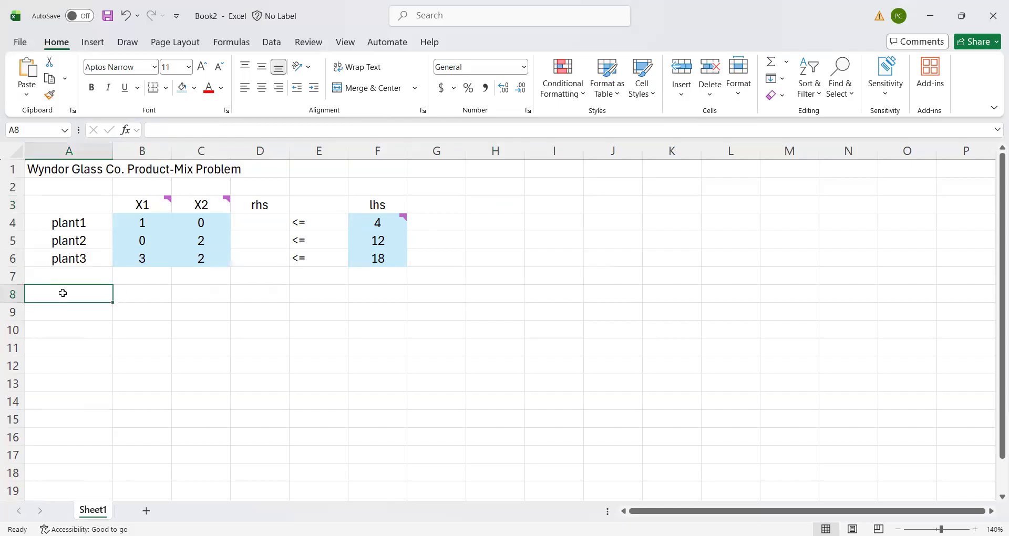
text(Decisio)
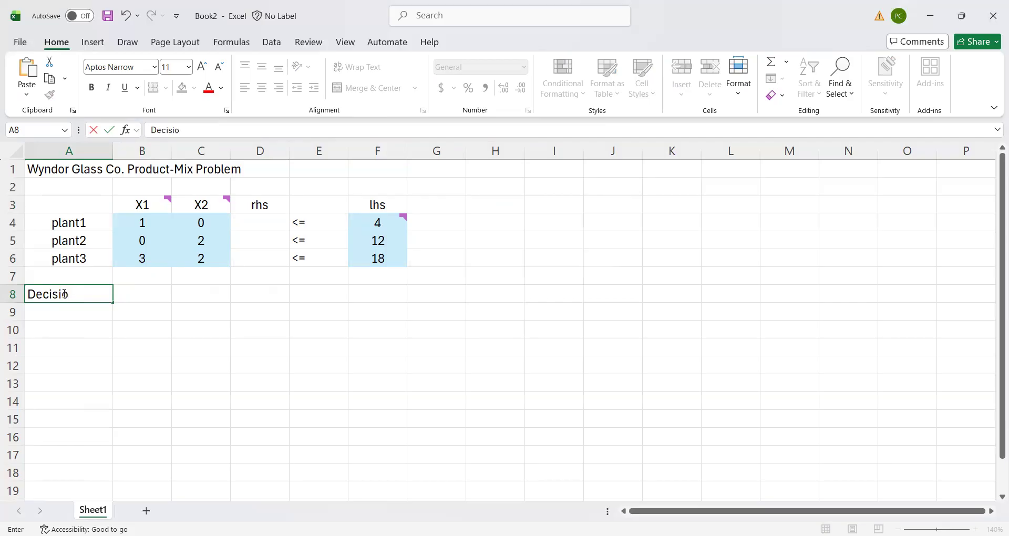
text(n)
key(Tab)
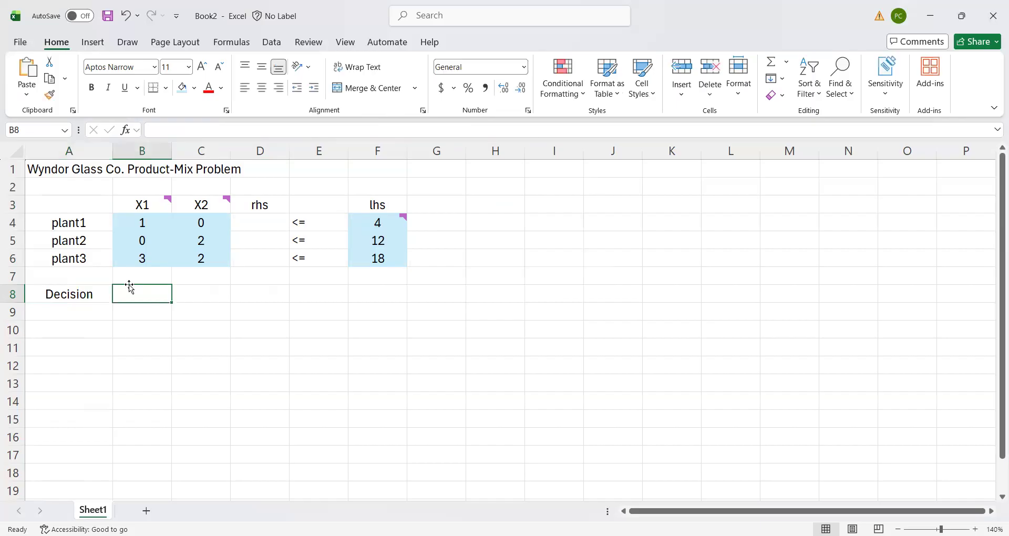
text(1)
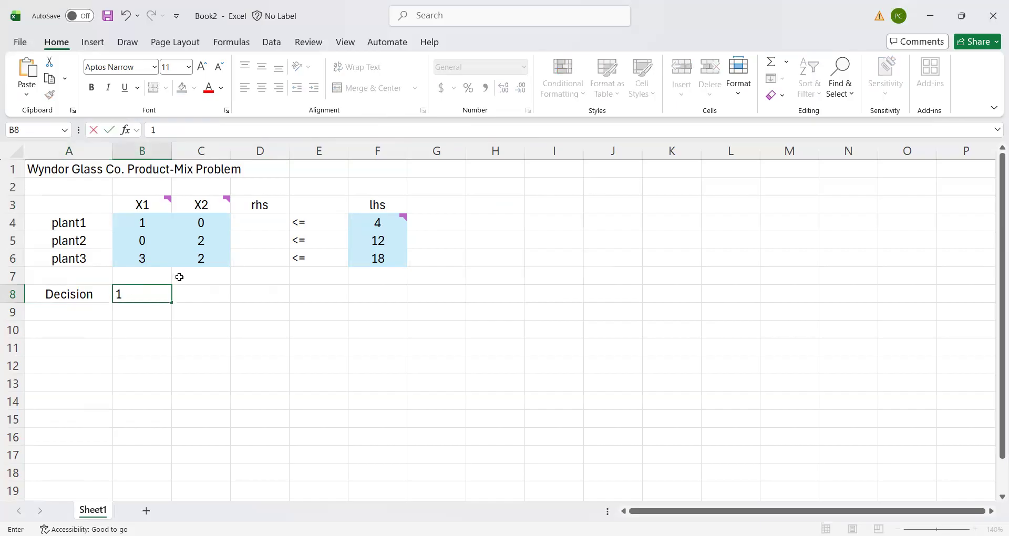
key(Tab)
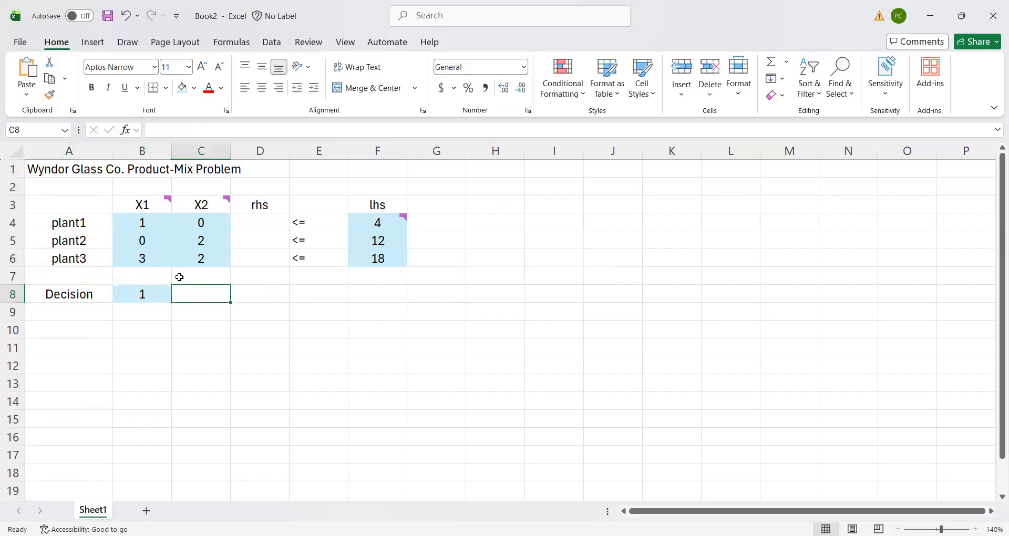
text(1)
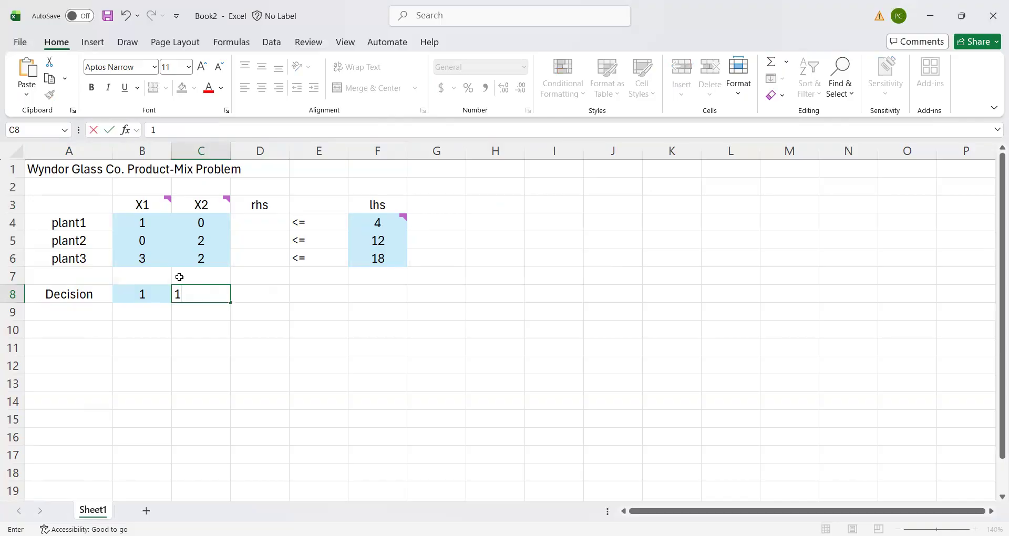
key(Return)
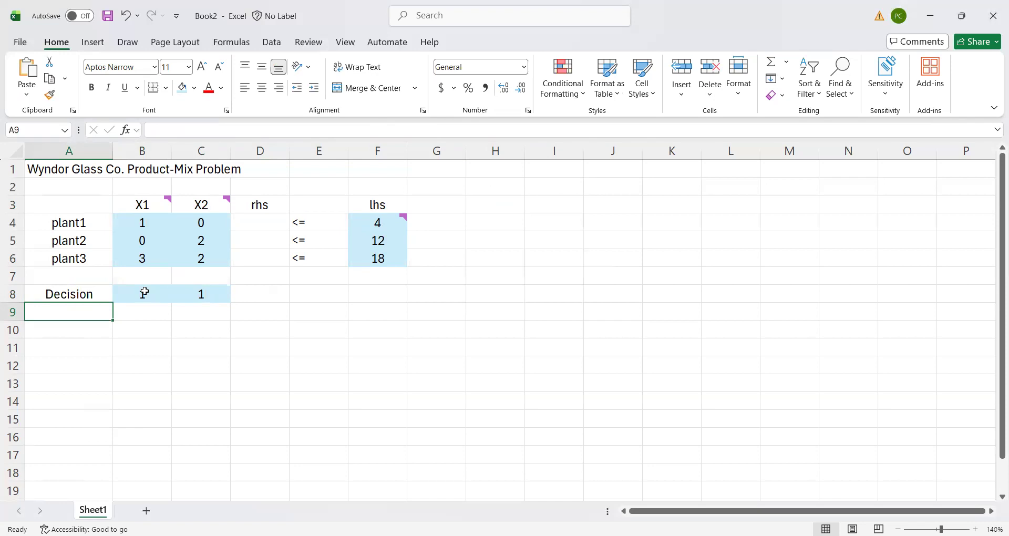
Change the fill of the decision cells B8 and C8 to the standard yellow
drag(138, 292, 192, 294)
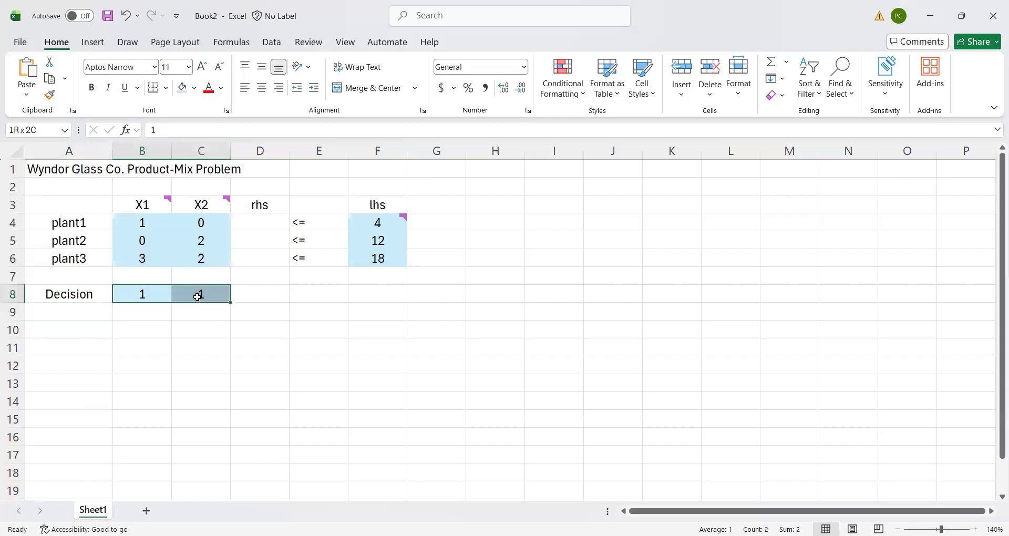
click(221, 88)
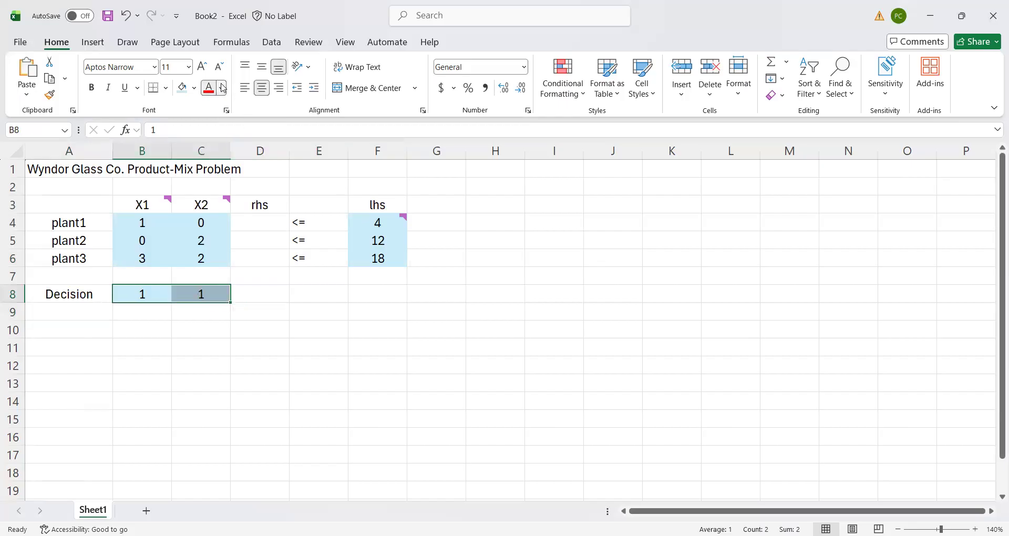
click(183, 93)
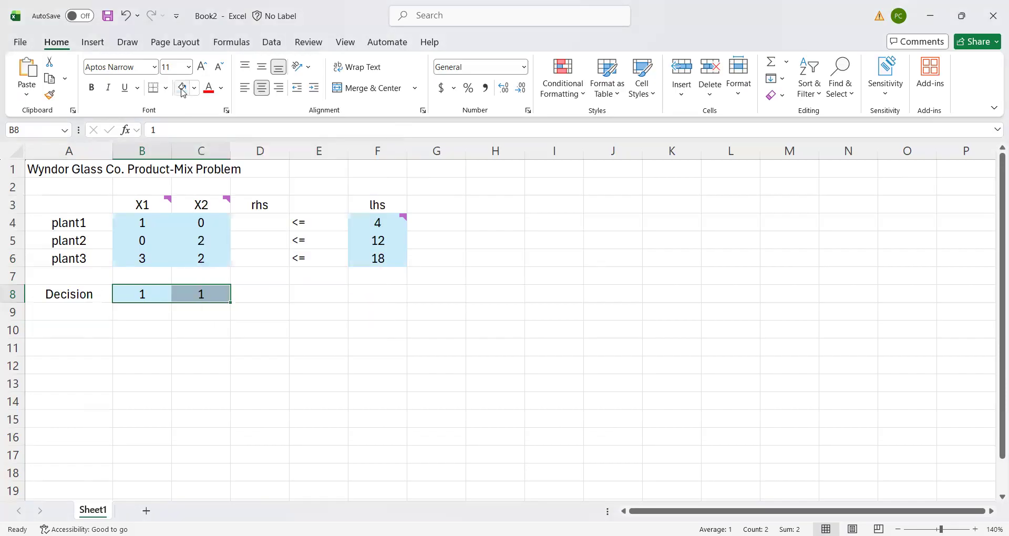
click(195, 88)
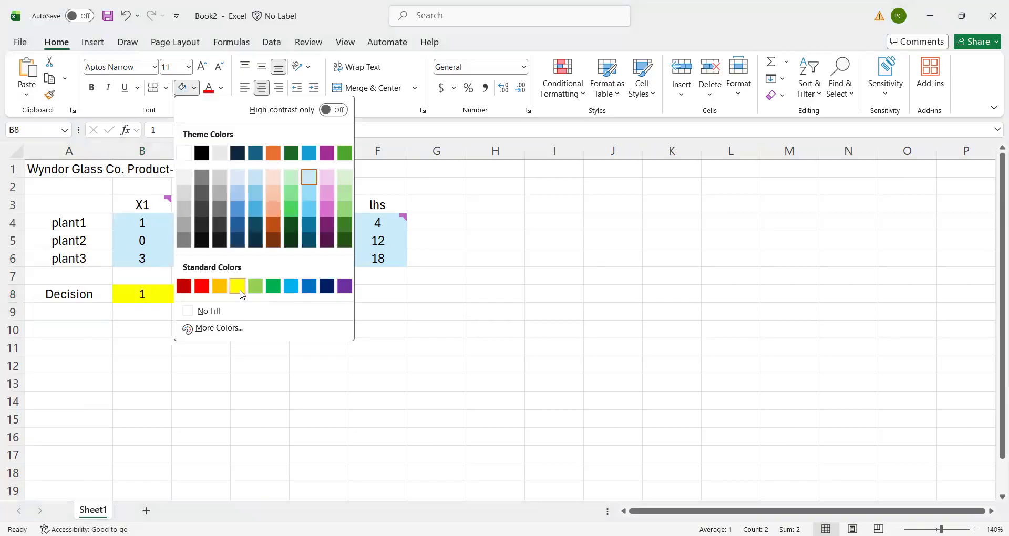
click(209, 354)
click(219, 289)
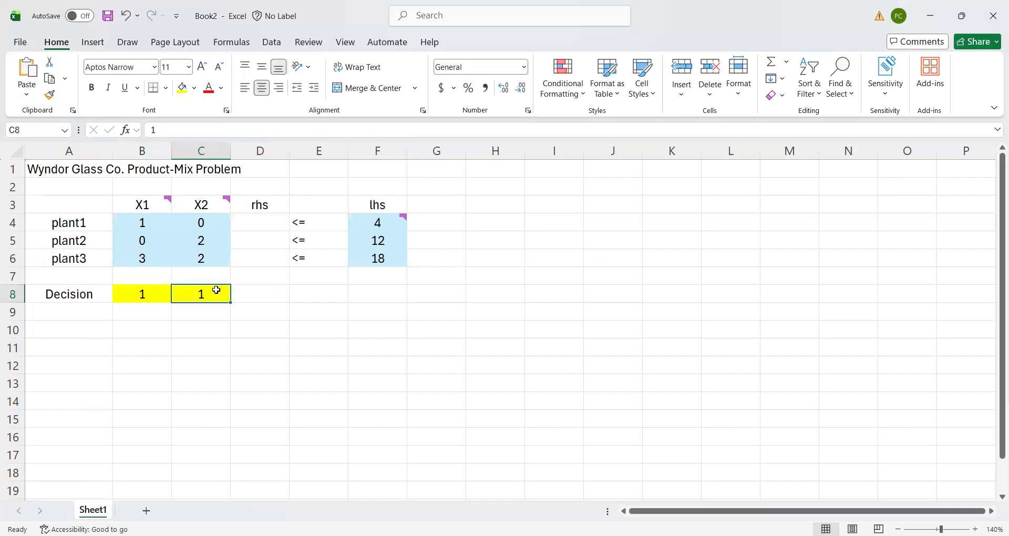
Add a comment to decision cell C8 reading "Yellow-shaded is for changing cell."
right_click(216, 291)
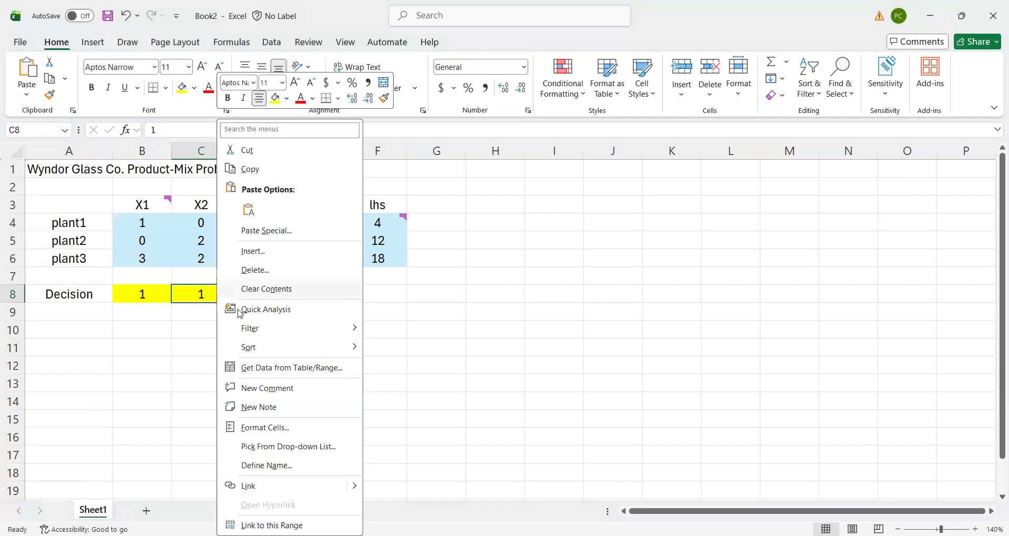
click(279, 389)
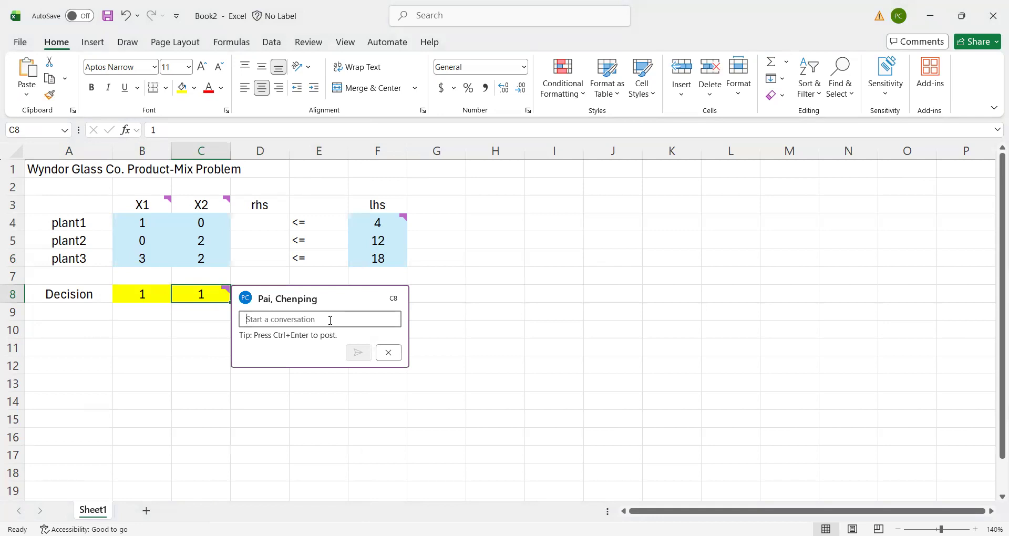
text(yellow-shaded is for chan)
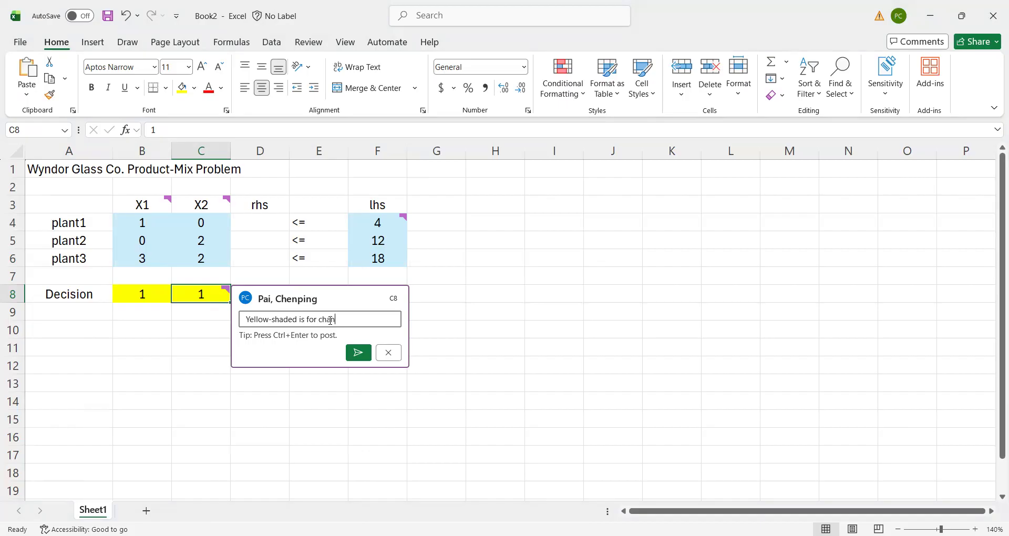
text(ging cell.)
click(523, 336)
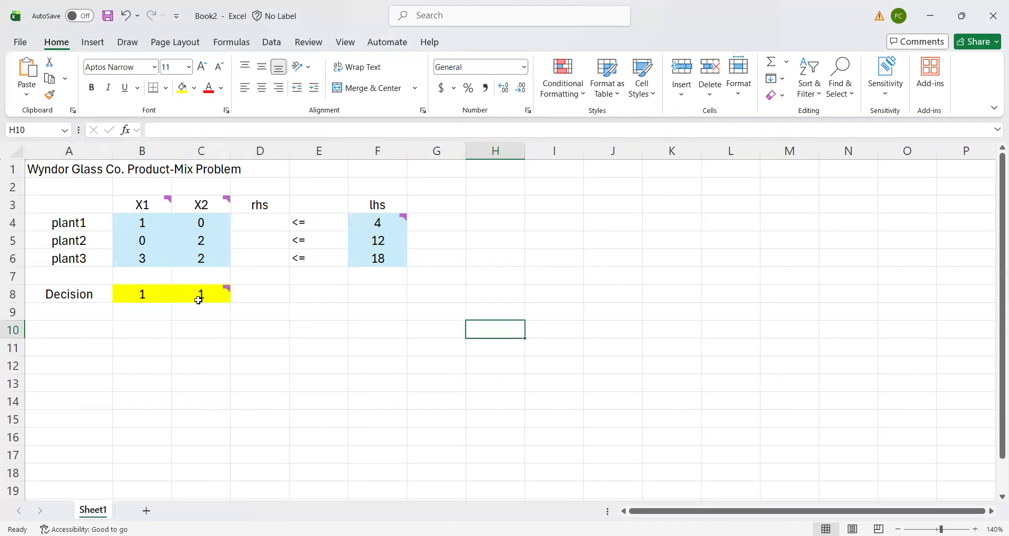
mouse_move(198, 301)
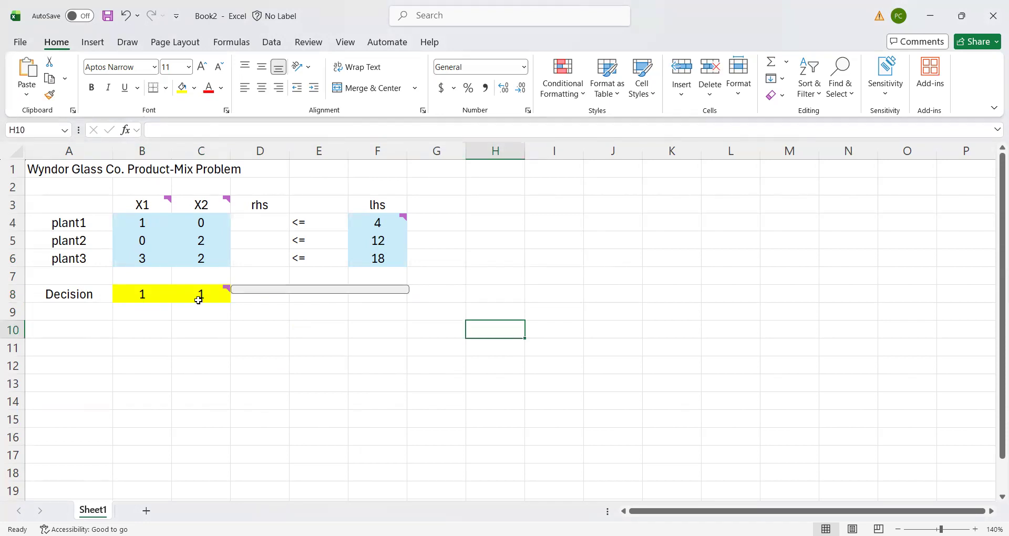
Enter the plant1 rhs formula =B8*B4+C8*C4 in D4, combining the decision values with the plant1 coefficients
click(146, 295)
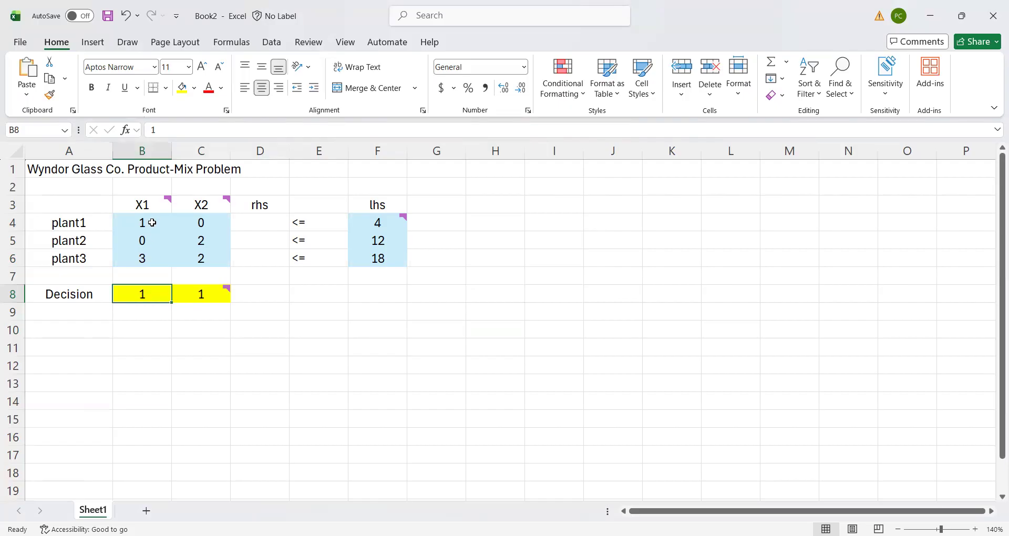
click(255, 221)
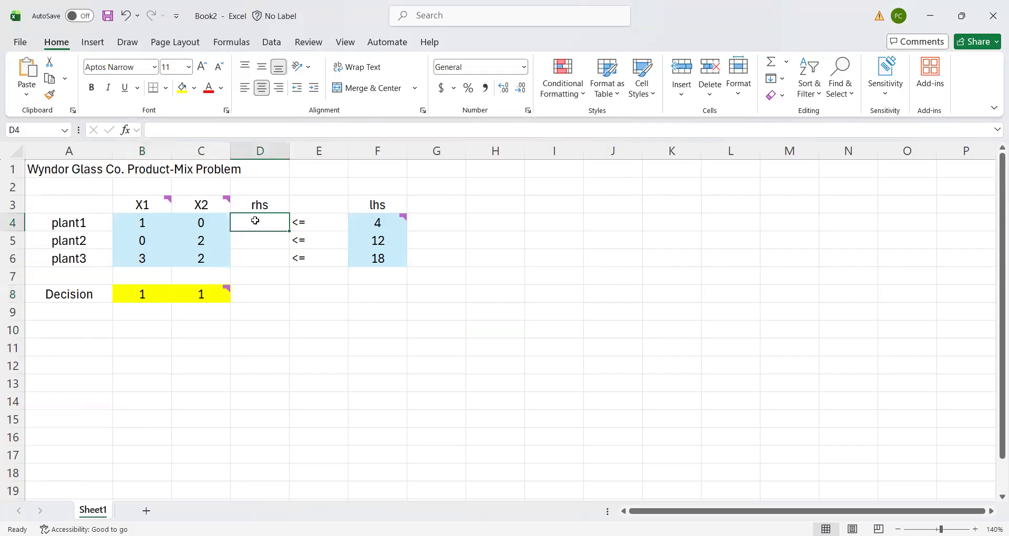
text(=)
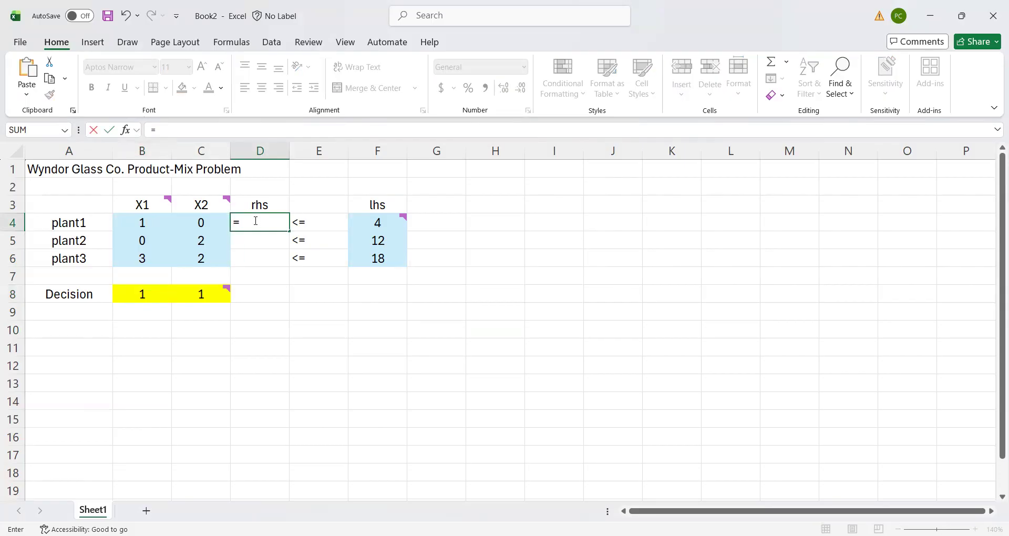
click(140, 294)
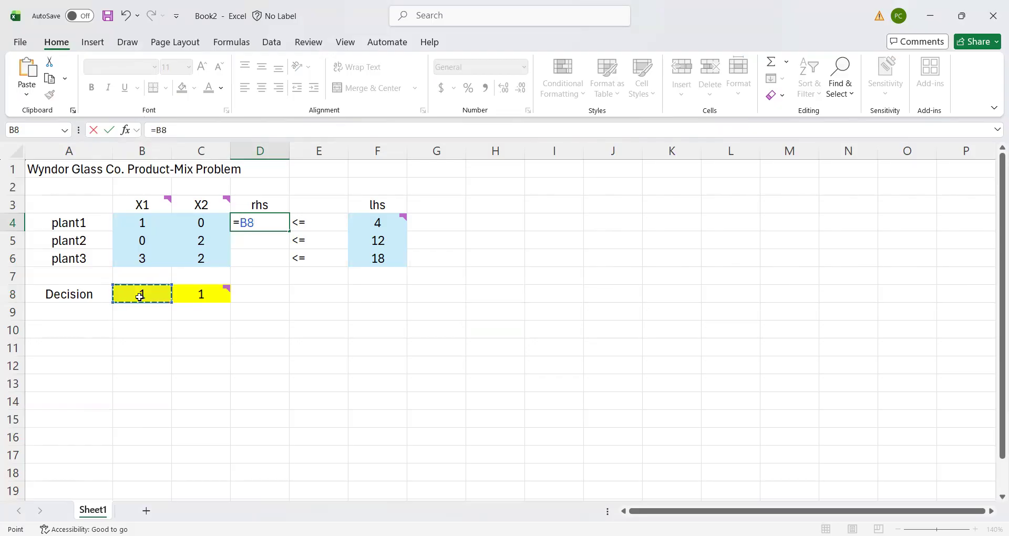
click(154, 221)
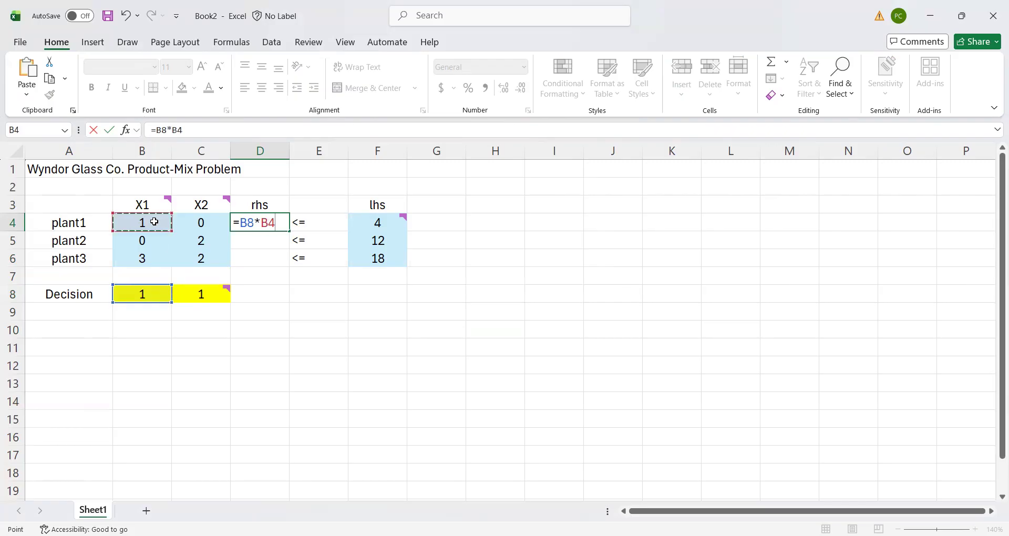
text(+)
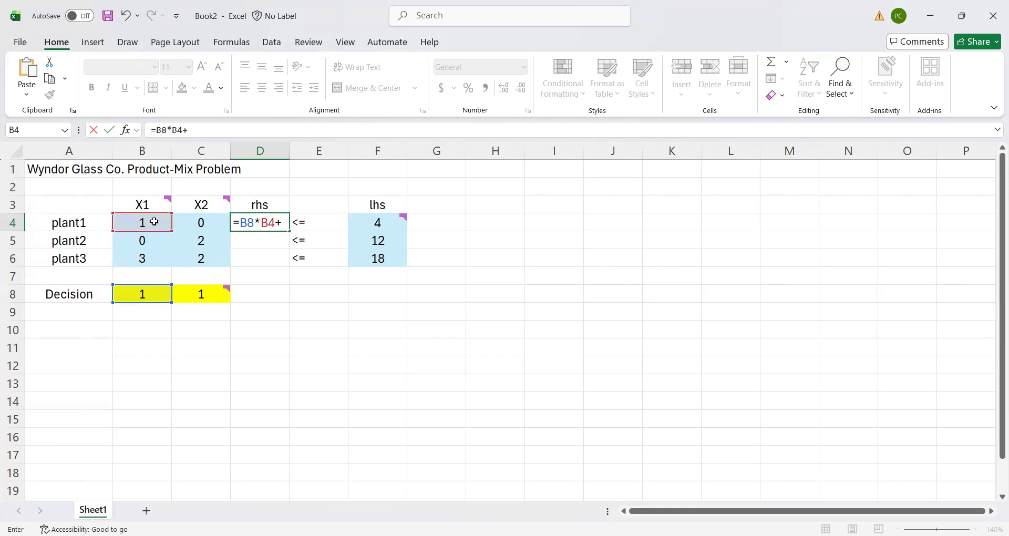
click(204, 294)
text(*)
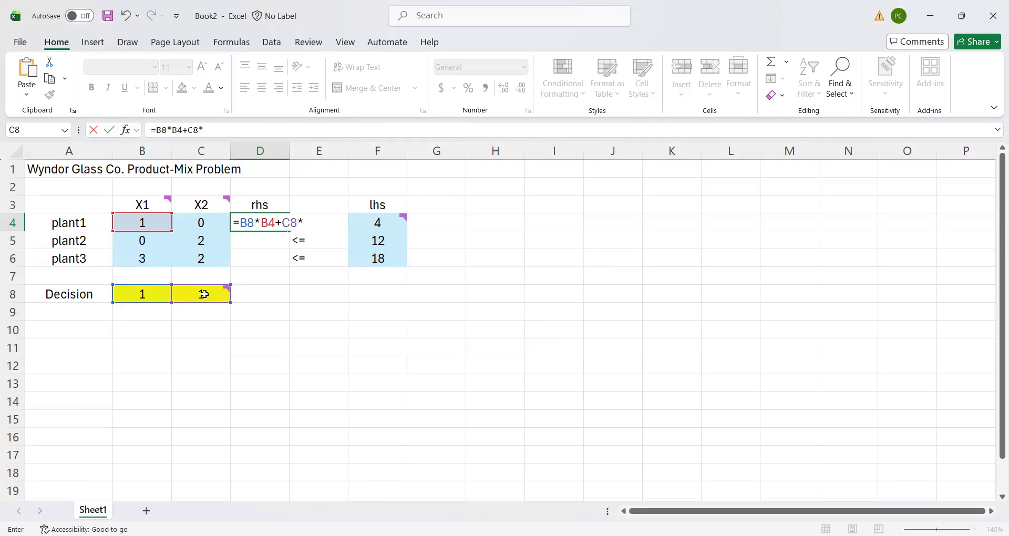
click(202, 223)
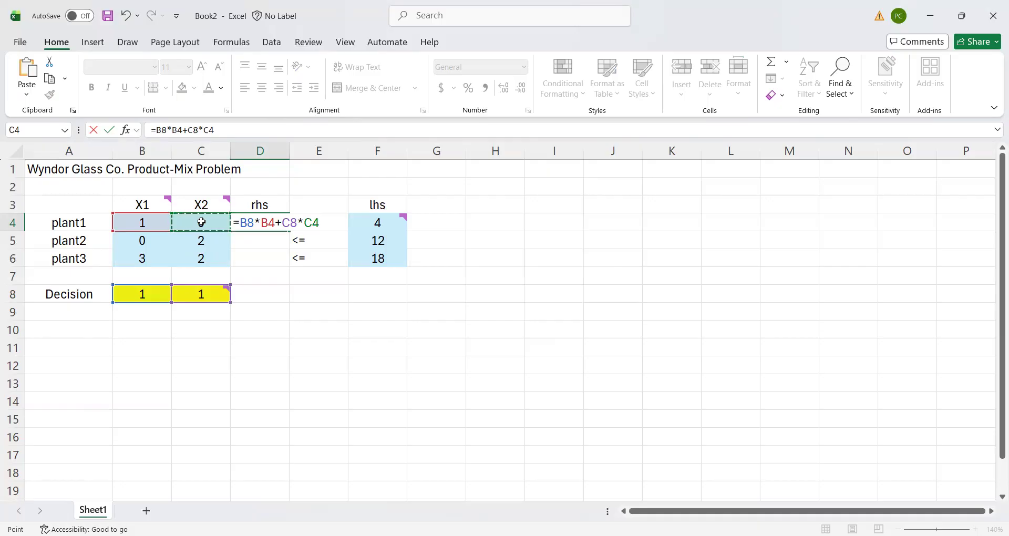
key(Return)
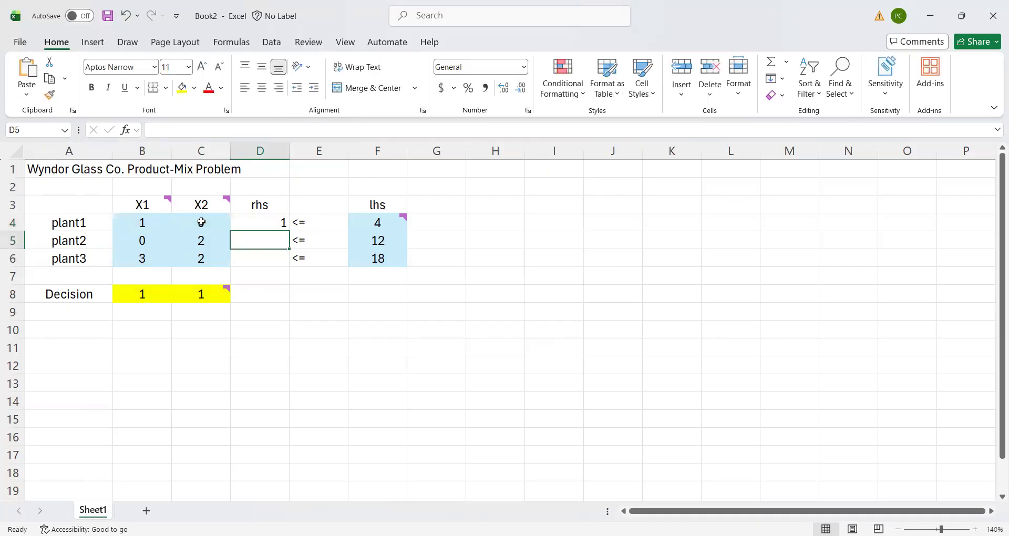
click(275, 218)
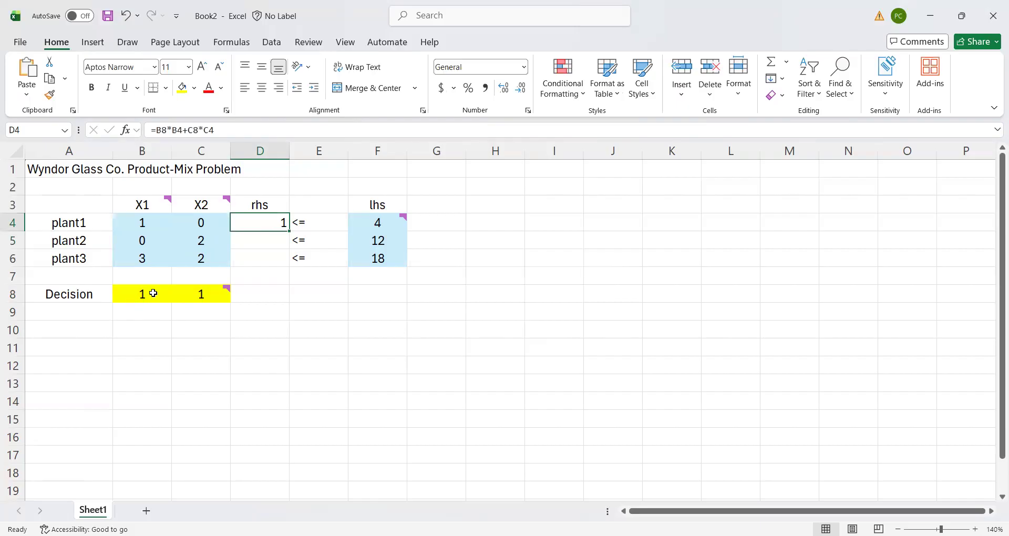
mouse_move(212, 300)
mouse_move(368, 221)
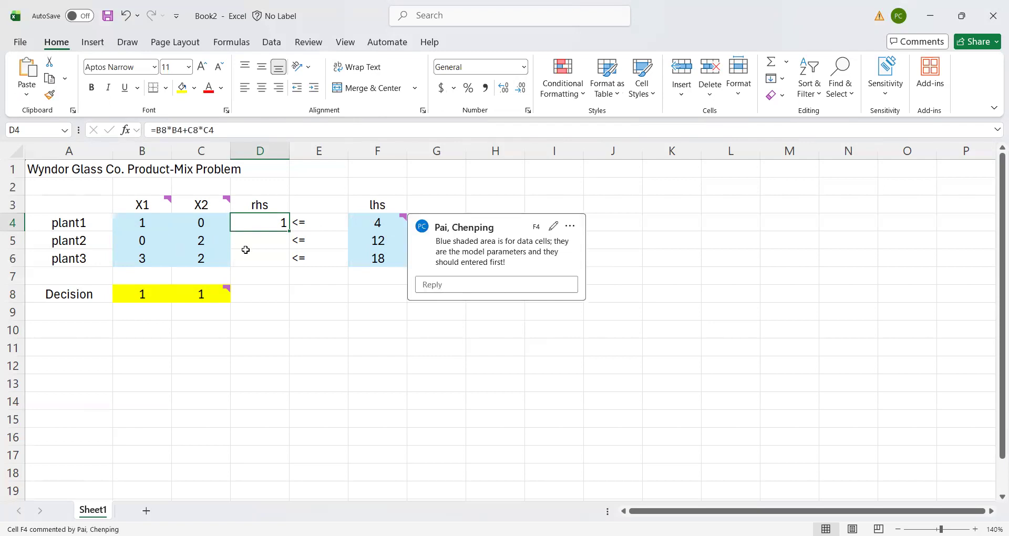
Enter the plant2 rhs formula =B8*B5+C8*C5 in D5
click(260, 241)
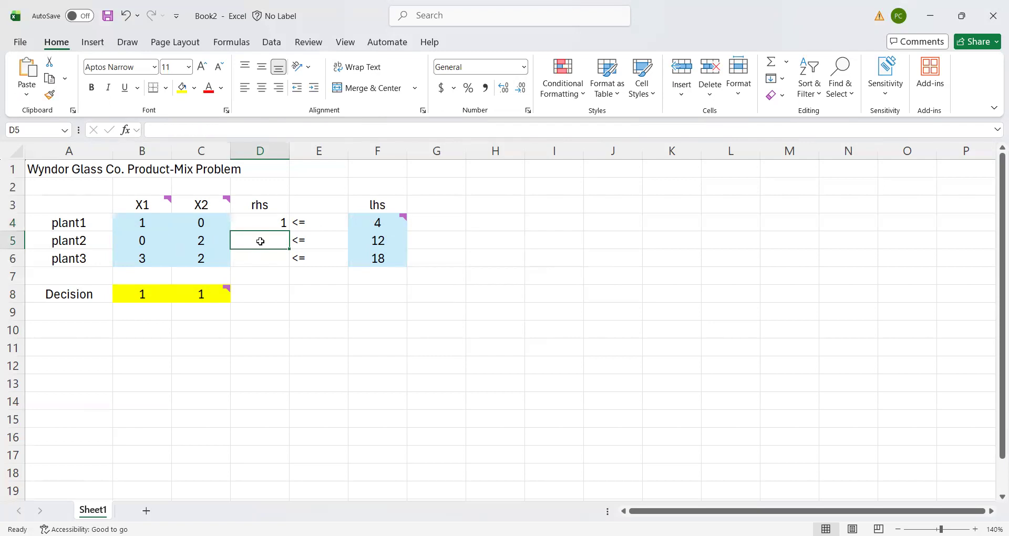
text(=)
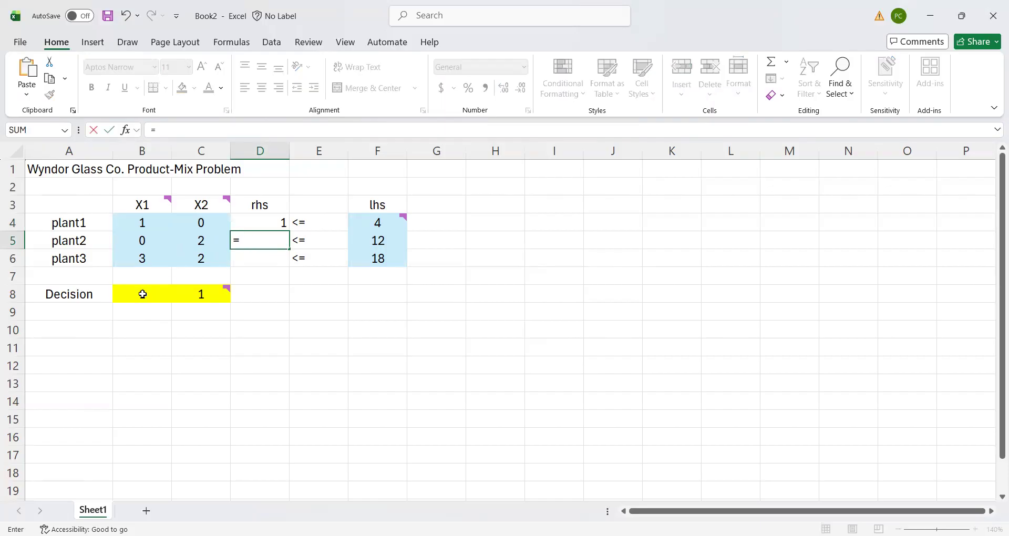
click(143, 294)
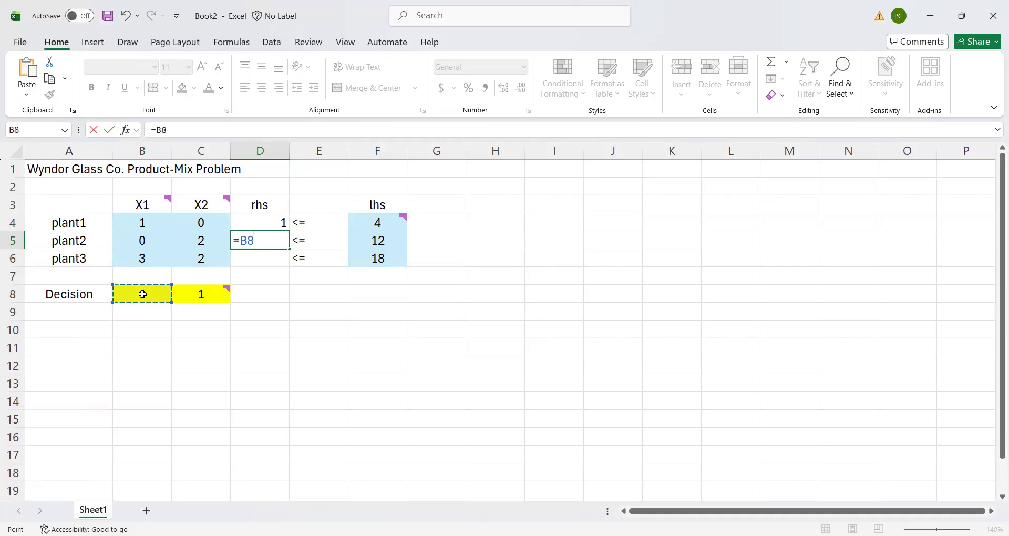
text(*)
click(151, 239)
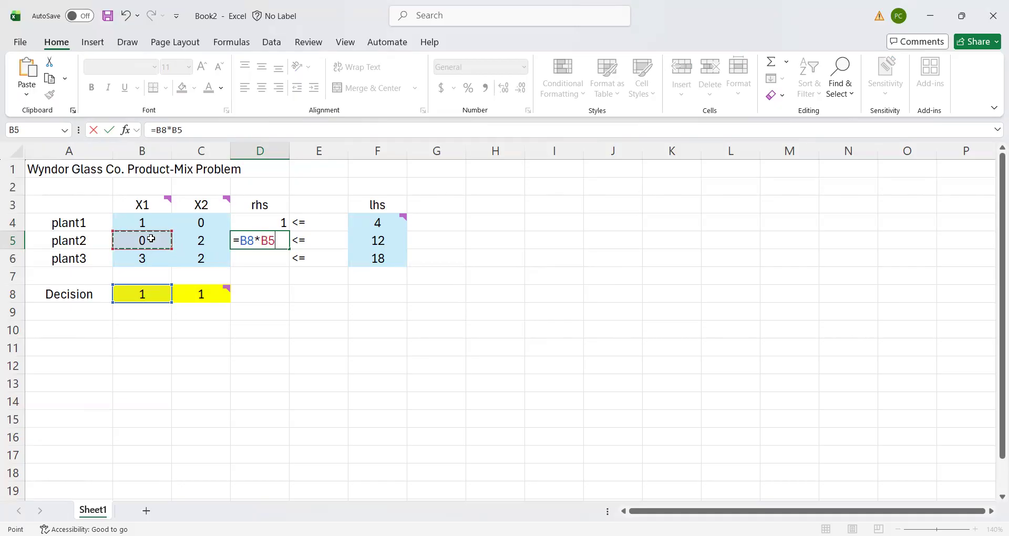
text(+)
click(215, 295)
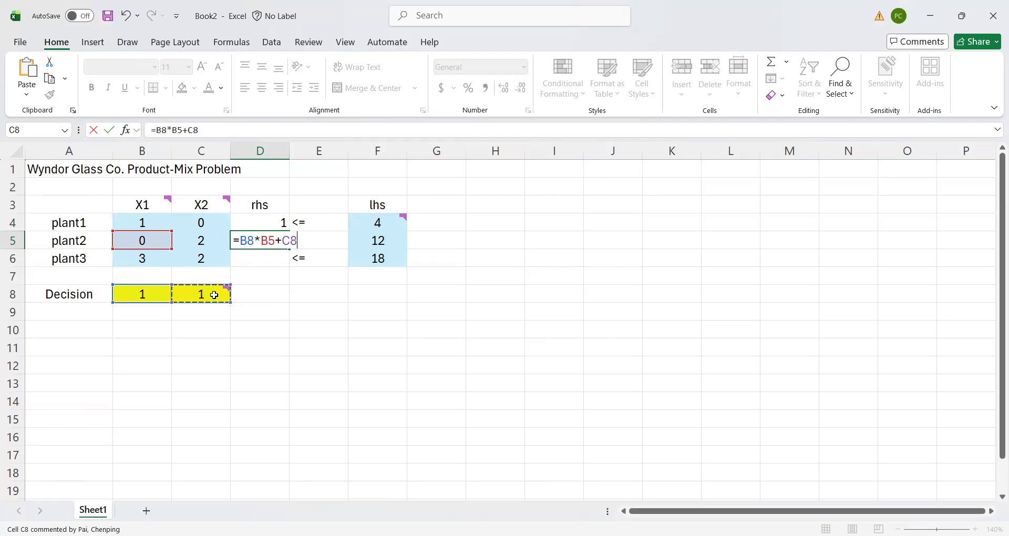
text(*)
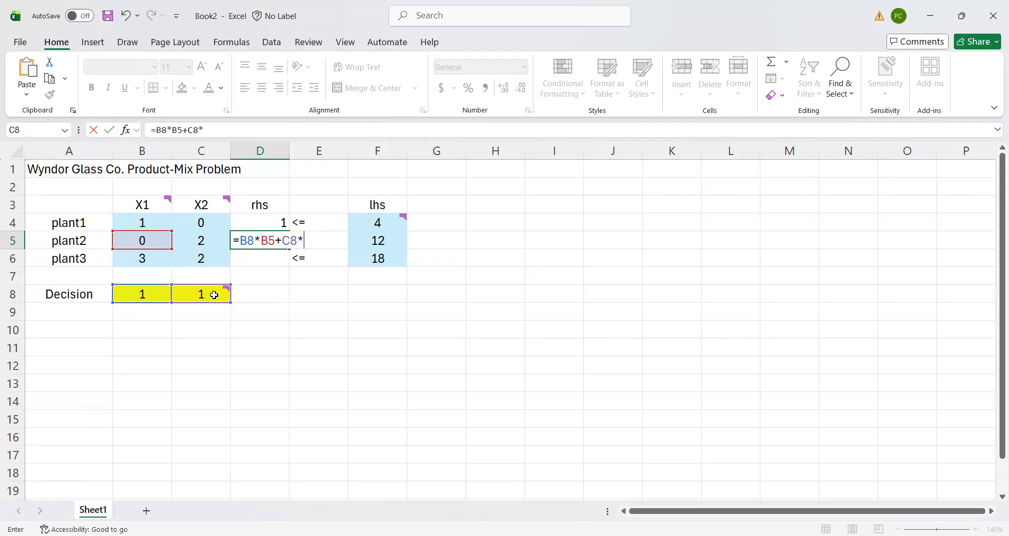
click(205, 242)
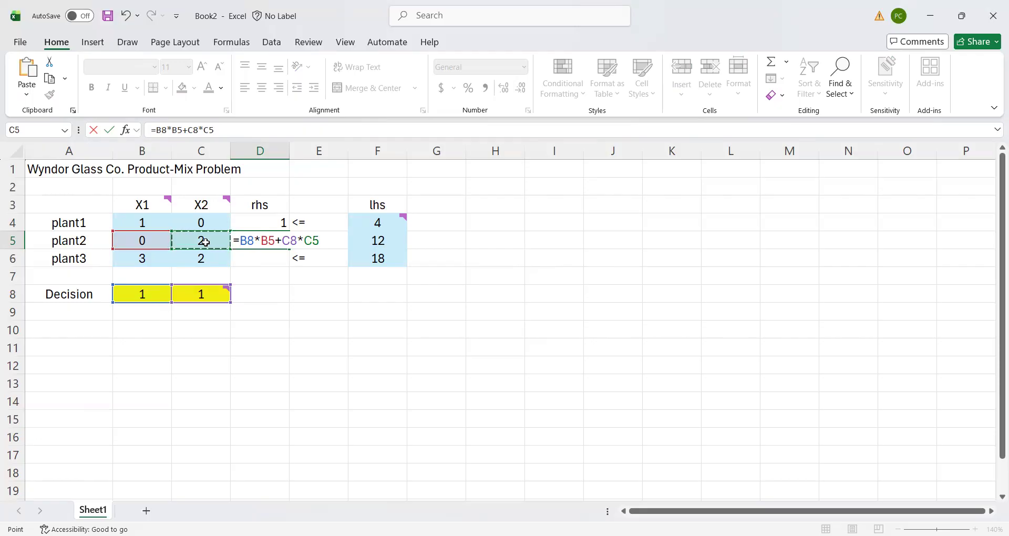
key(Return)
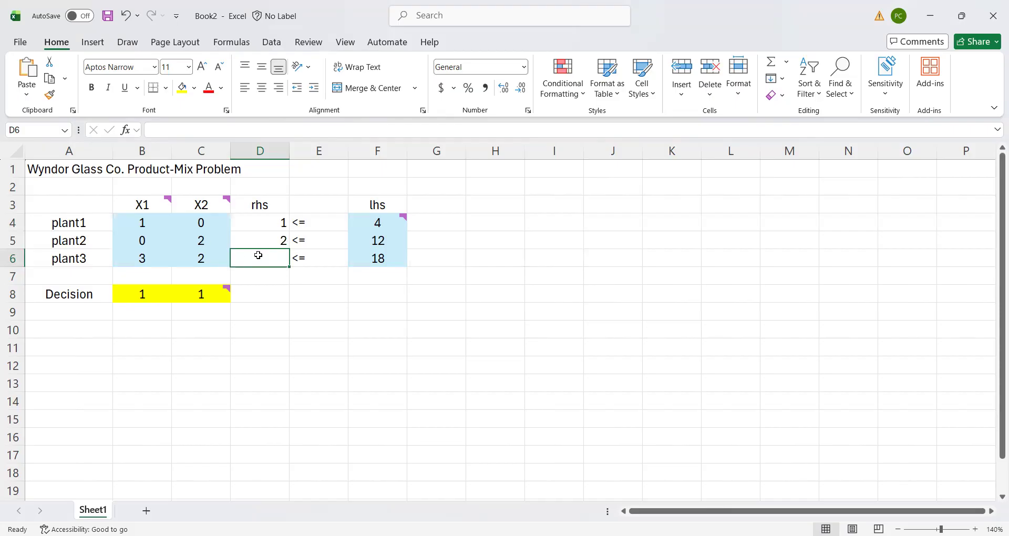
Enter the plant3 rhs formula =B8*B6+C8*C6 in D6
text(=)
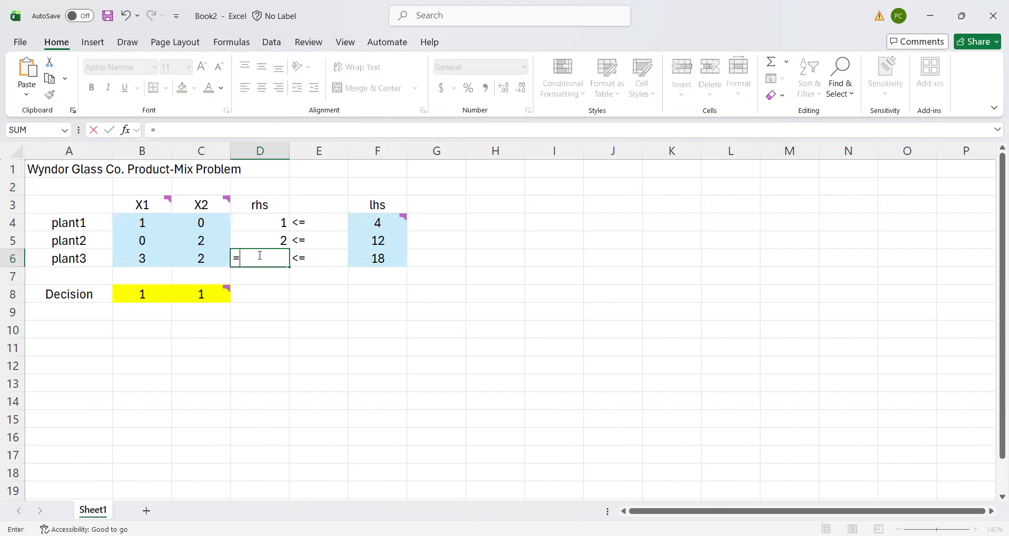
click(149, 294)
text(*)
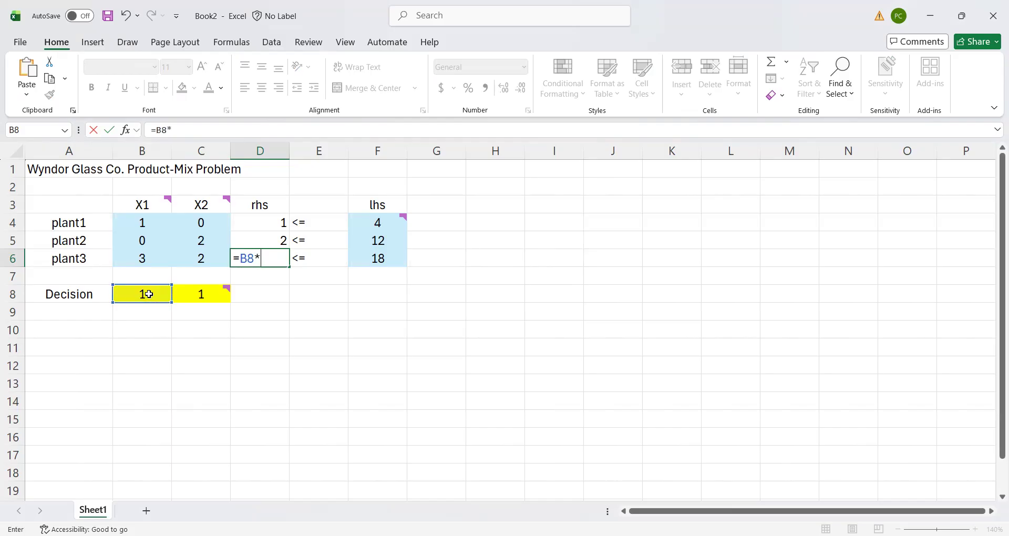
click(147, 258)
text(+)
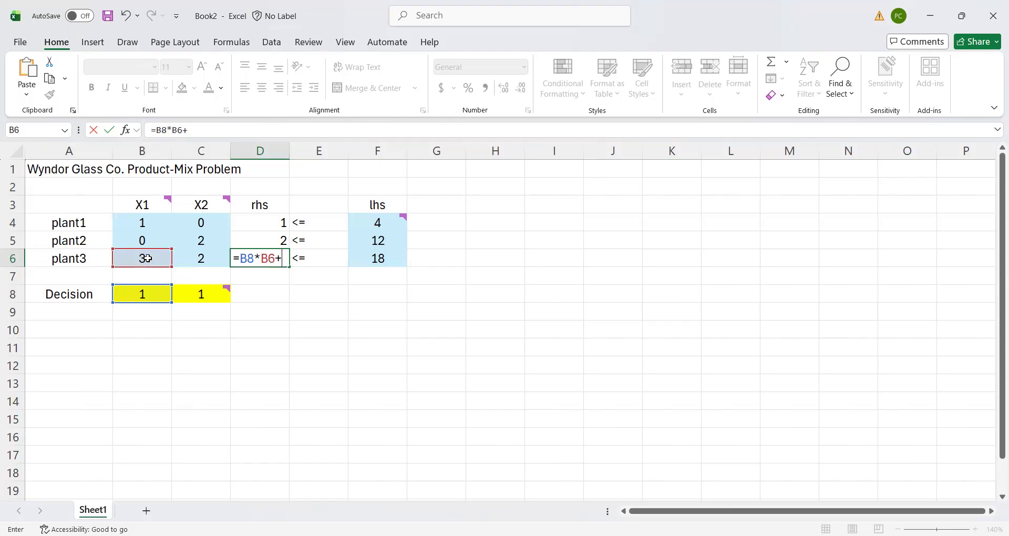
click(201, 295)
text(*)
click(219, 261)
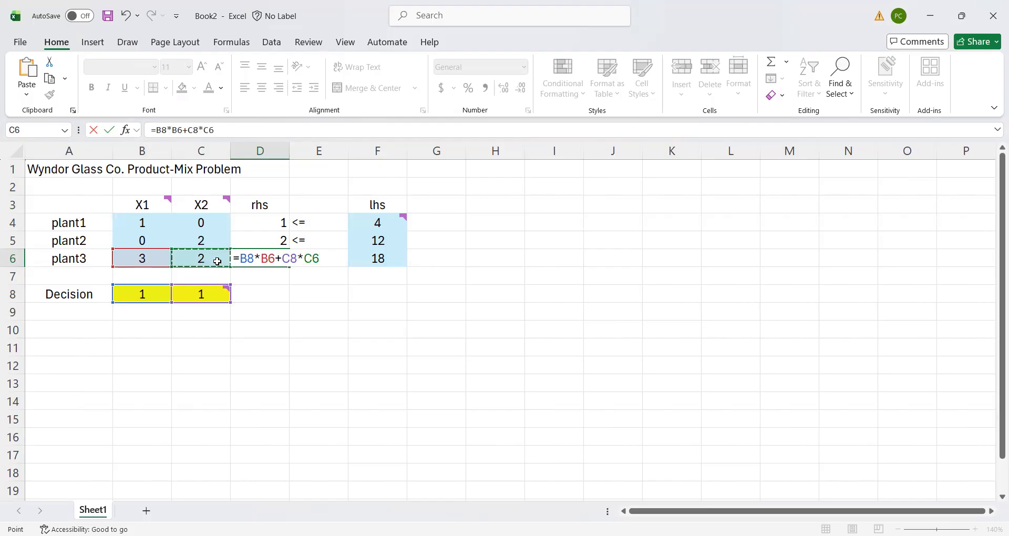
key(Return)
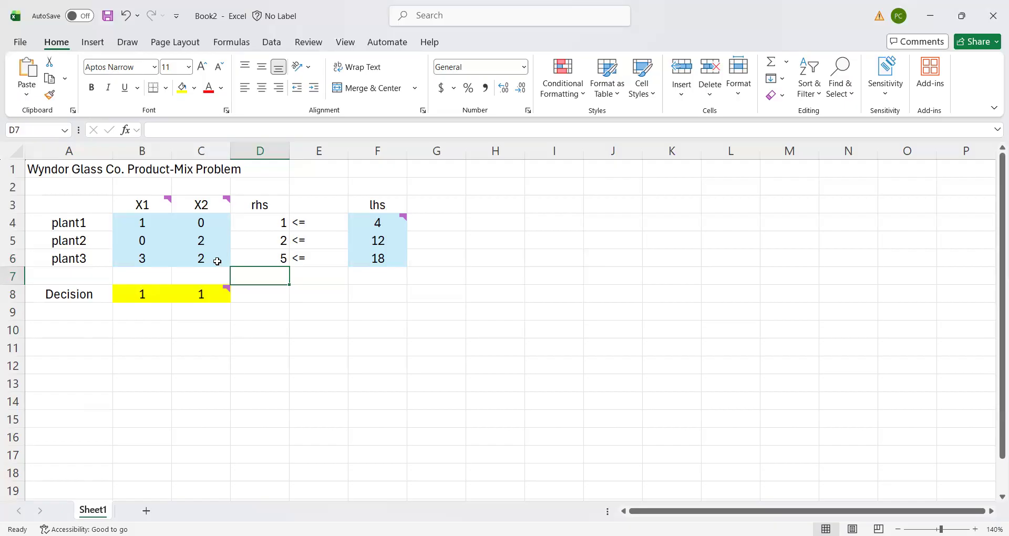
Label cell A10 as profit, two rows below the Decision label
click(70, 327)
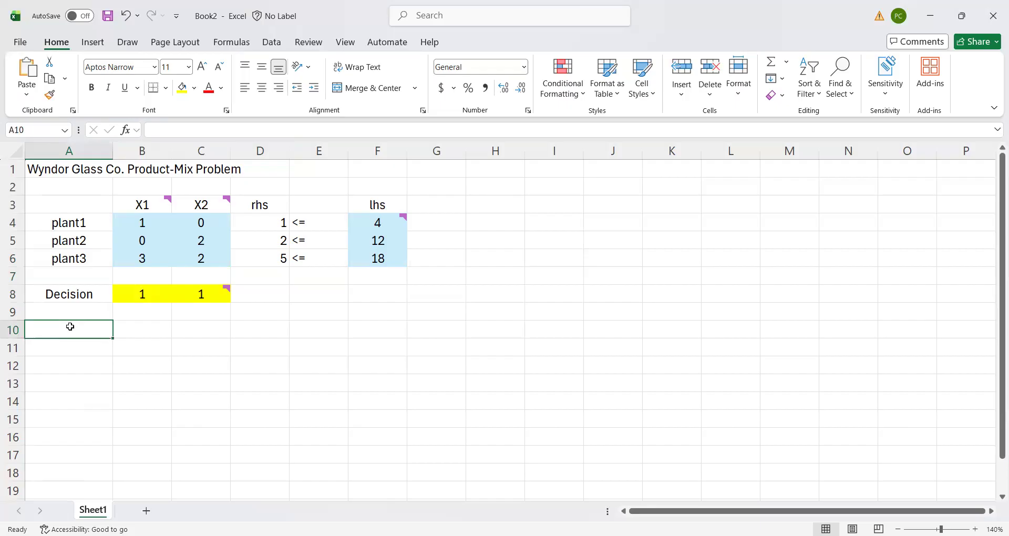
text(profit)
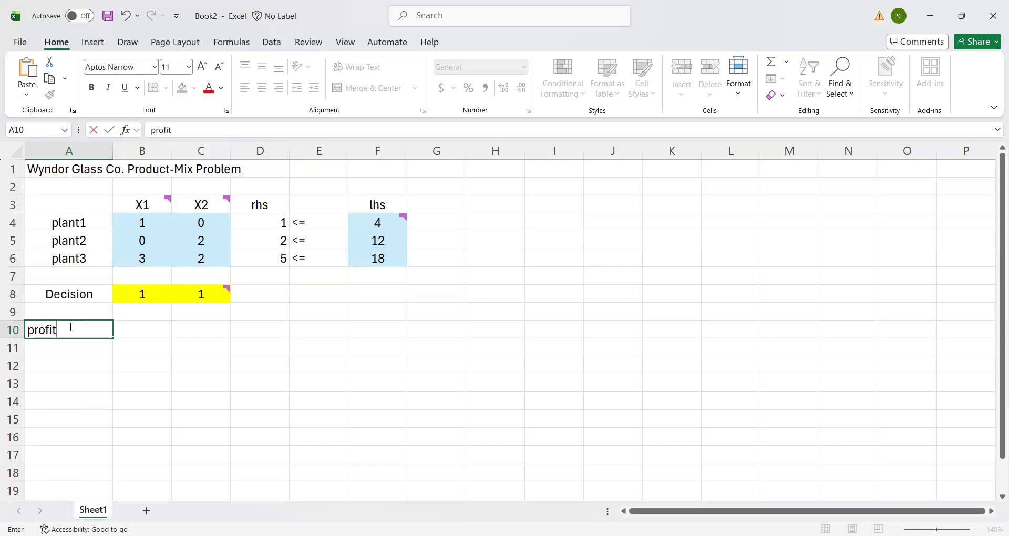
click(161, 333)
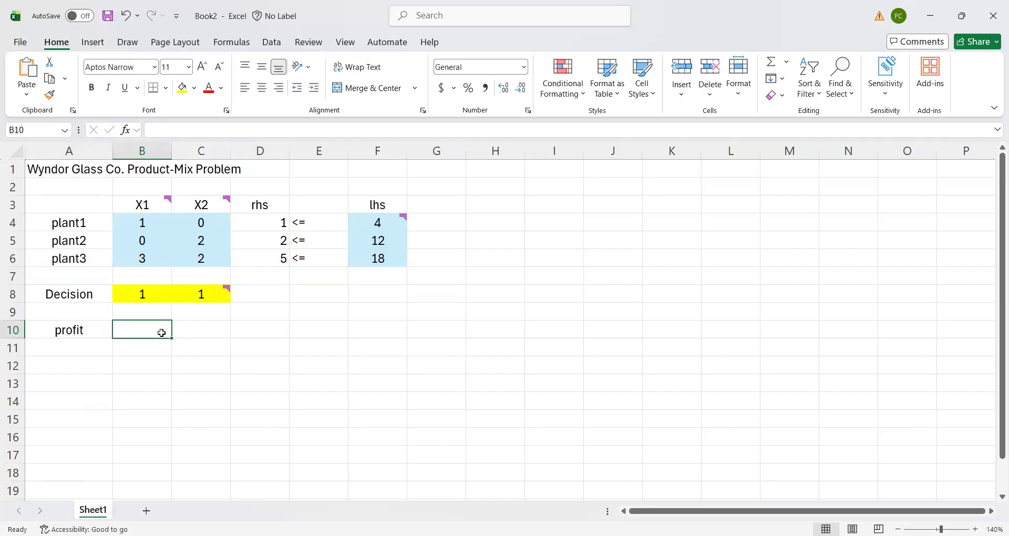
text(=)
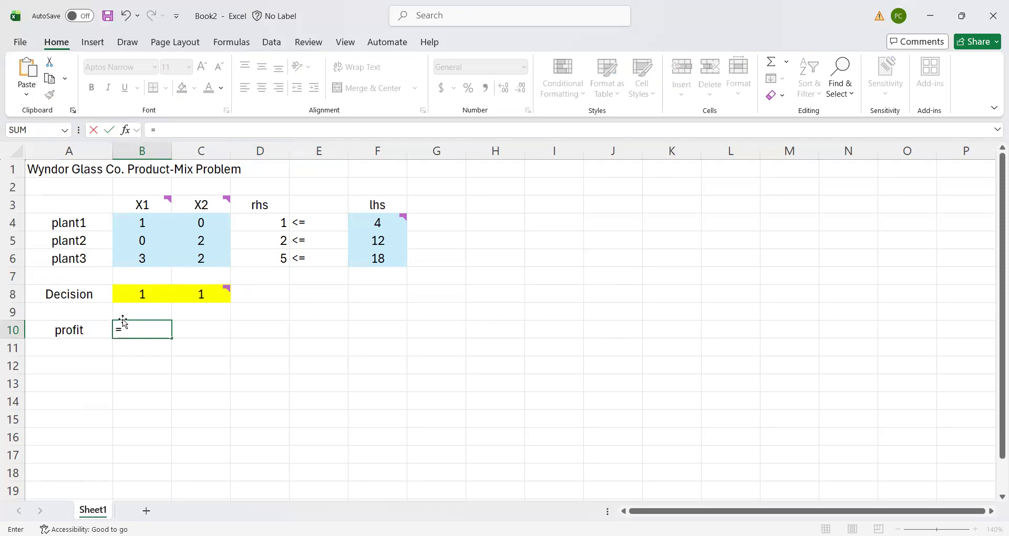
click(42, 311)
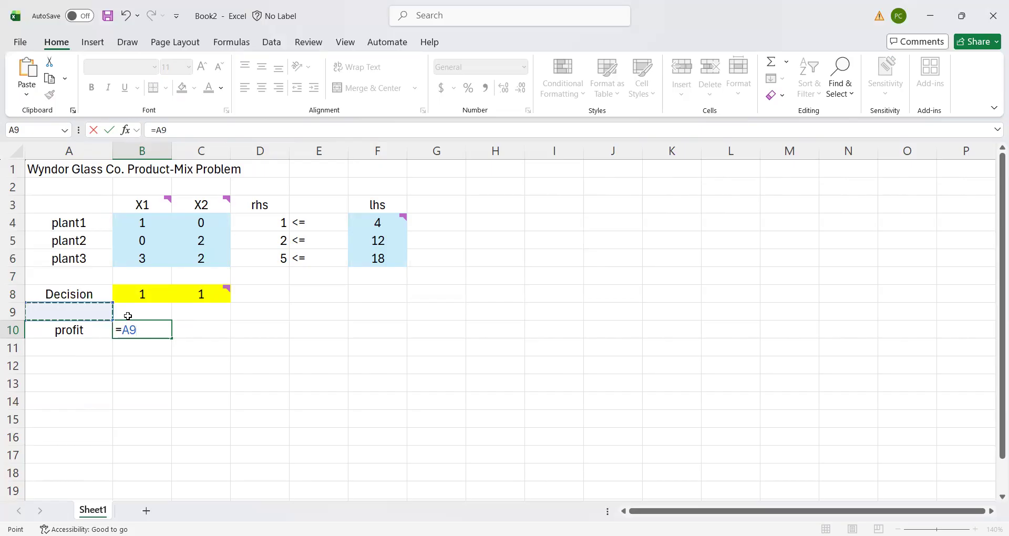
key(BackSpace)
key(BackSpace)
key(BackSpace)
click(80, 329)
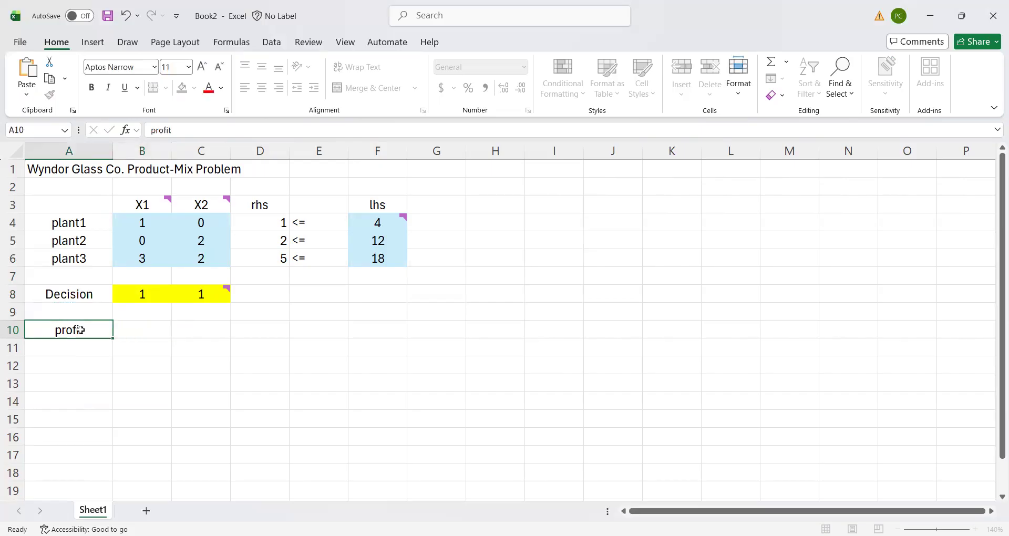
Change the profit label in A10 to Margin_profit
double_click(52, 329)
text(Mar)
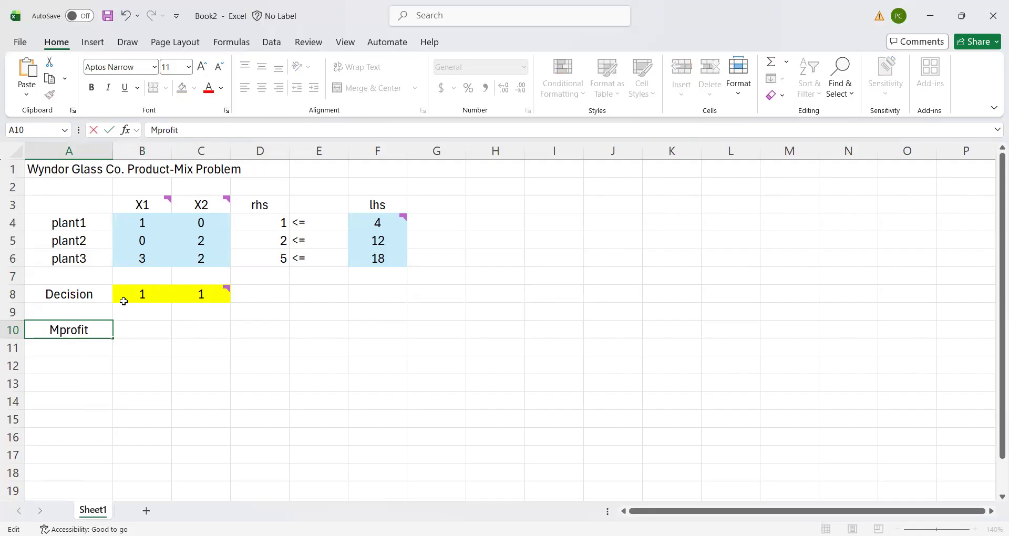
text(gin)
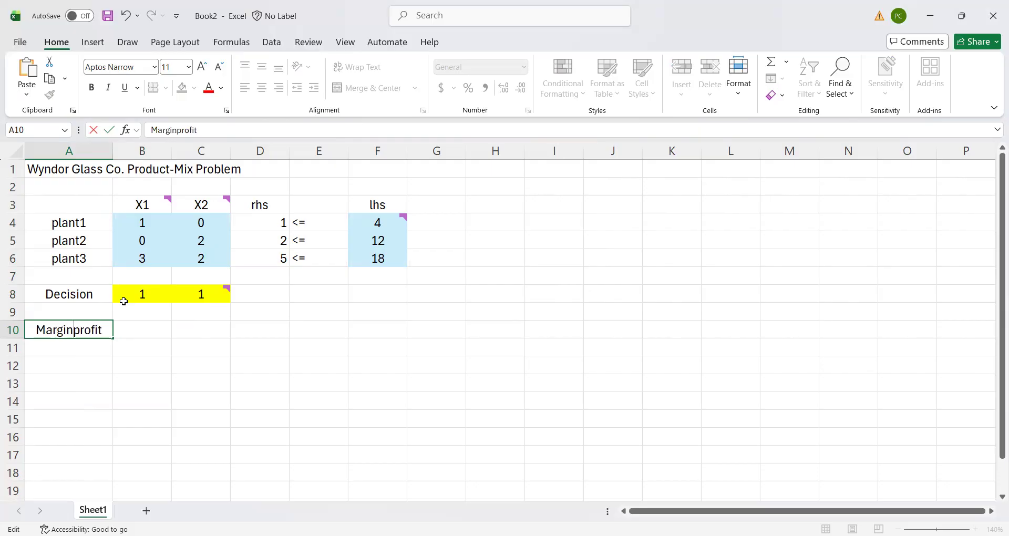
text(_)
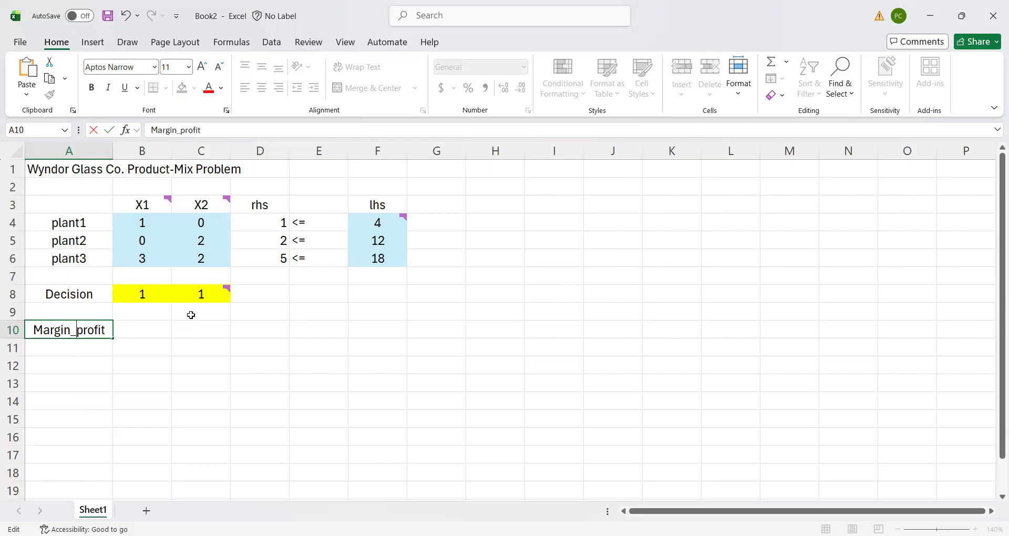
Enter the margin profits $300 for X1 in B10 and $500 for X2 in C10
click(149, 332)
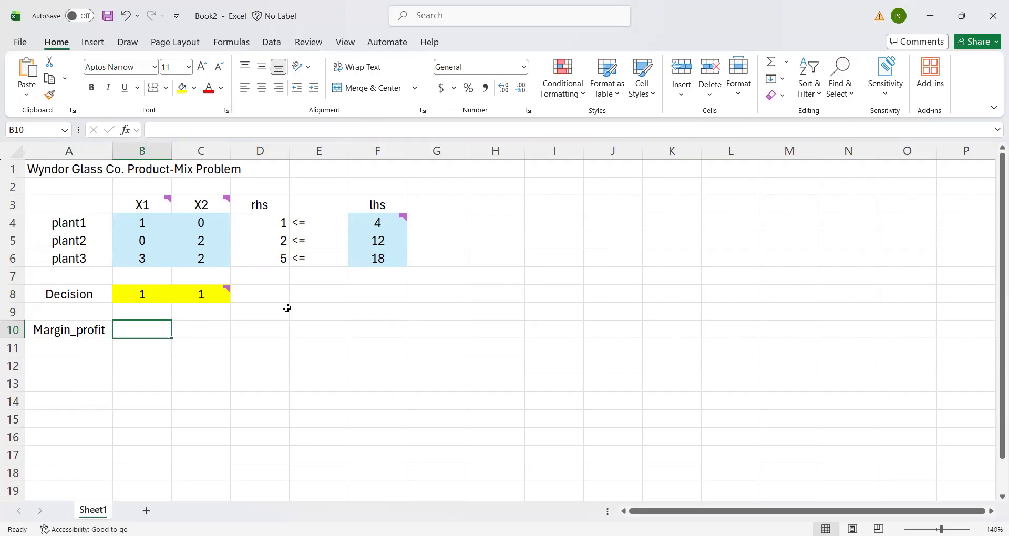
text($300)
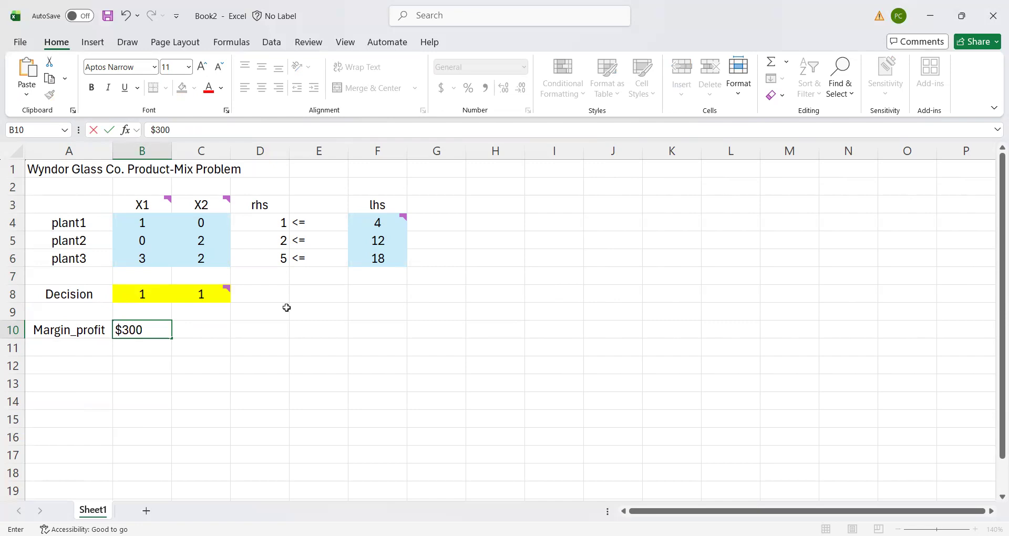
key(Tab)
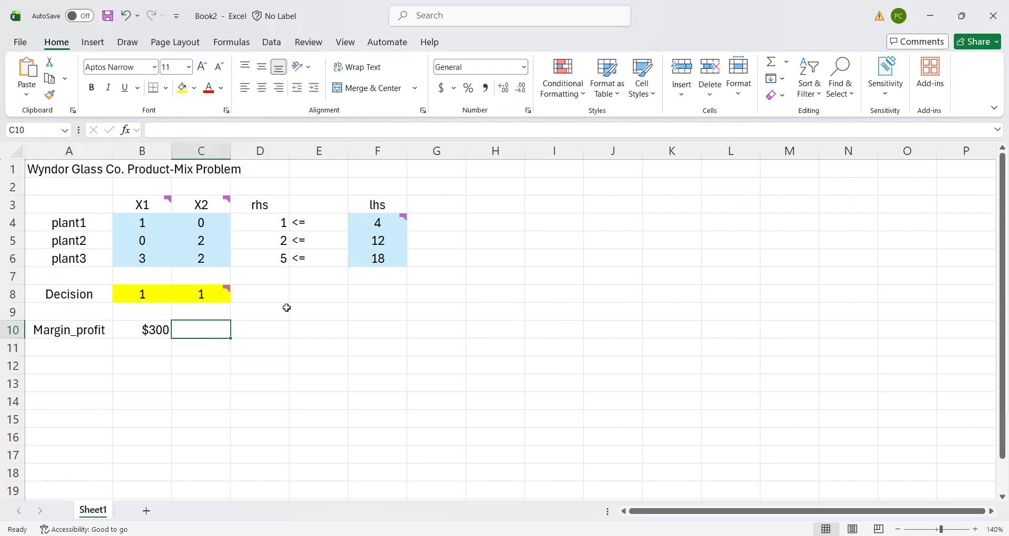
text($)
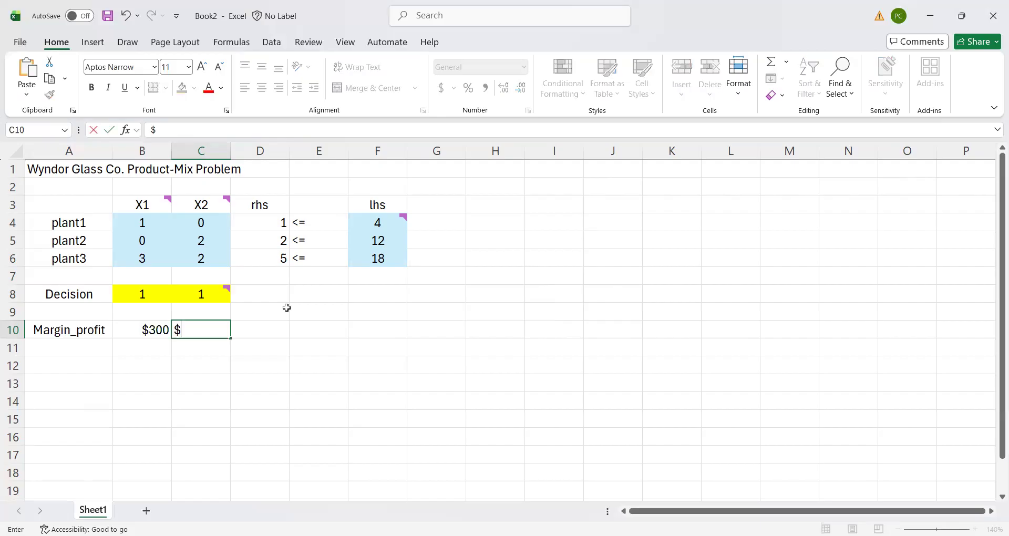
text(500)
key(Return)
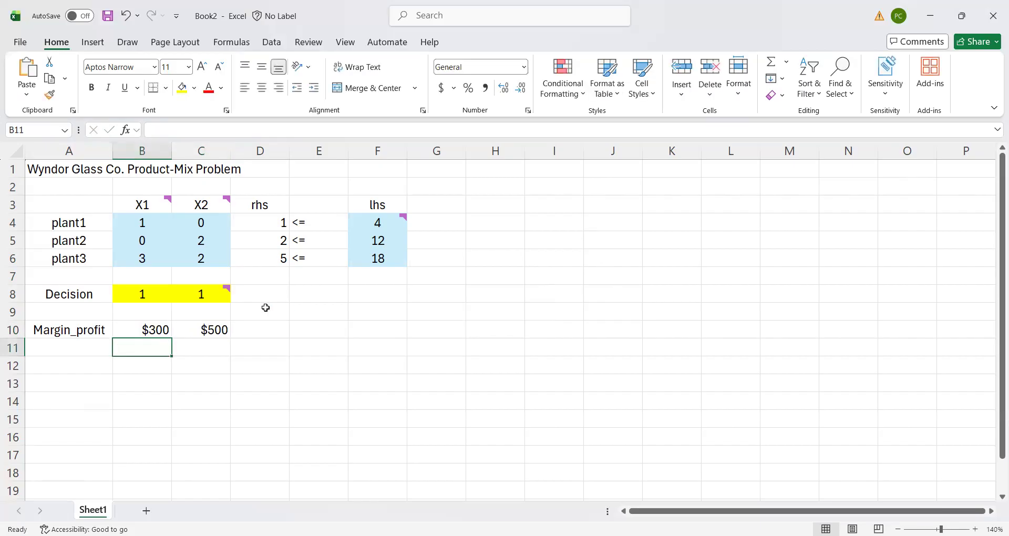
Fill the margin profit cells B10:C10 with the same light blue as the other parameter cells
drag(142, 329, 210, 330)
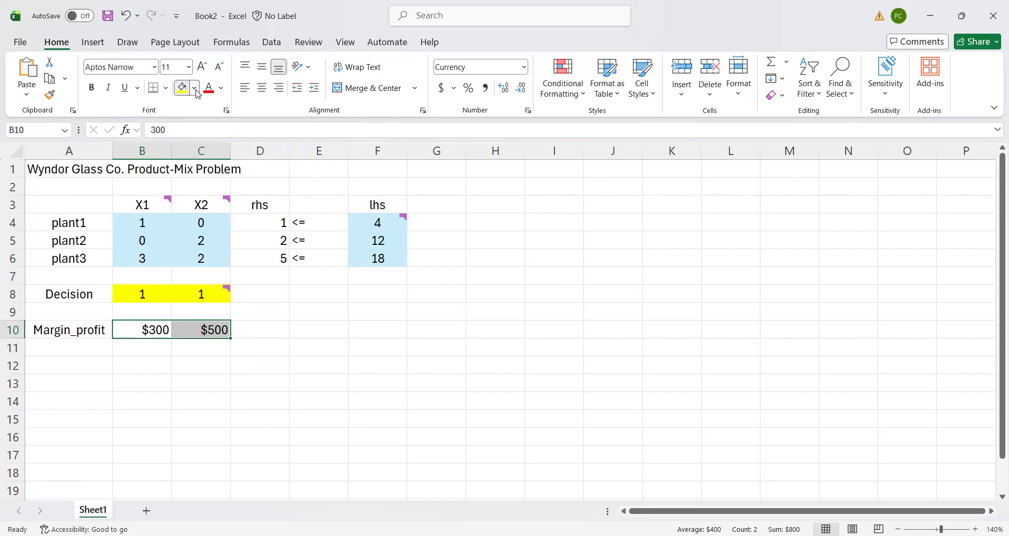
click(194, 87)
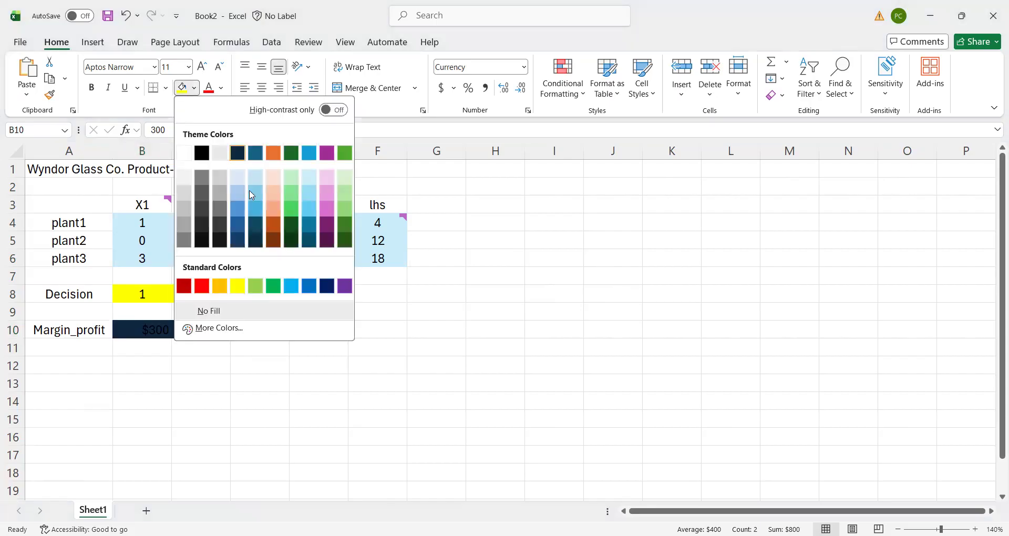
click(313, 181)
click(322, 335)
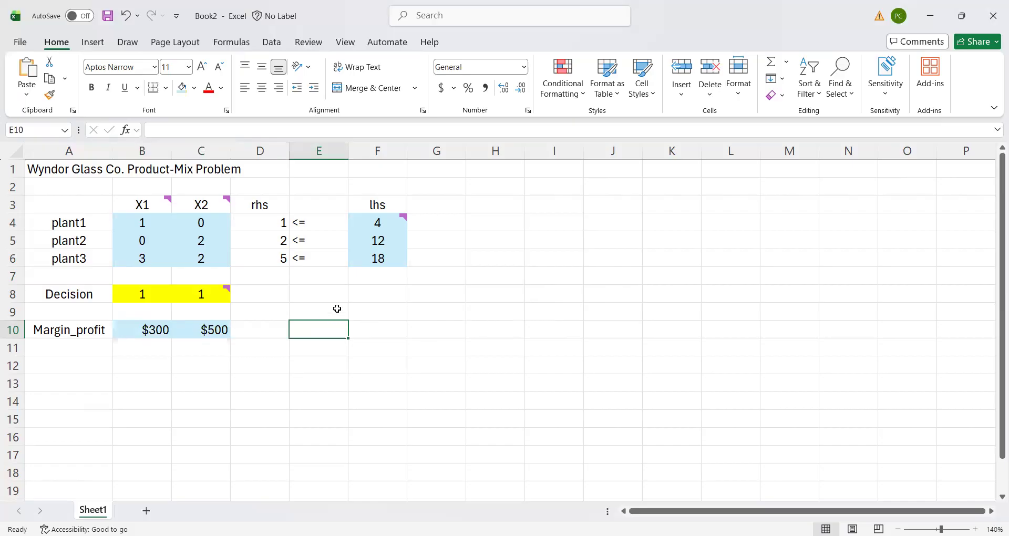
Label cell F9 as total_profit
click(363, 313)
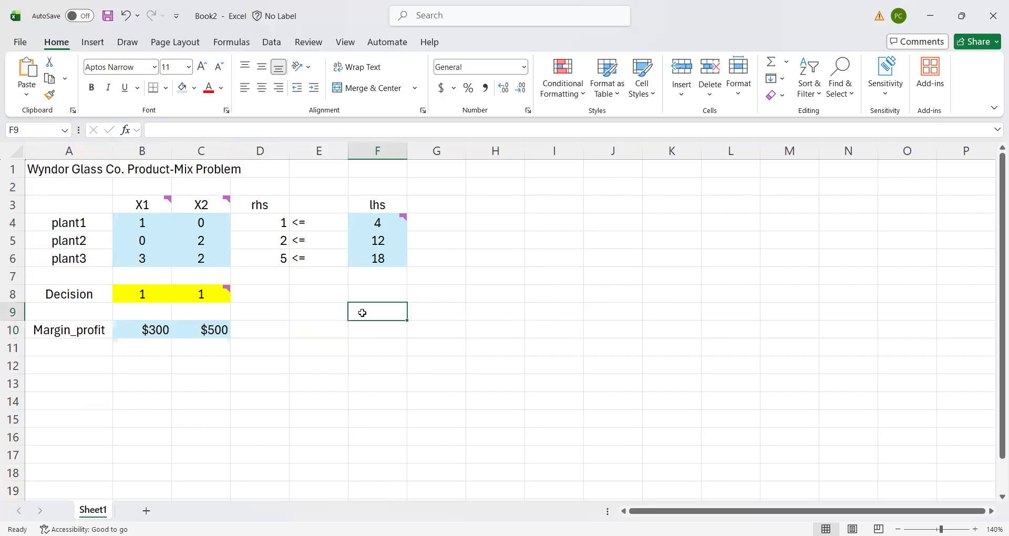
text(to)
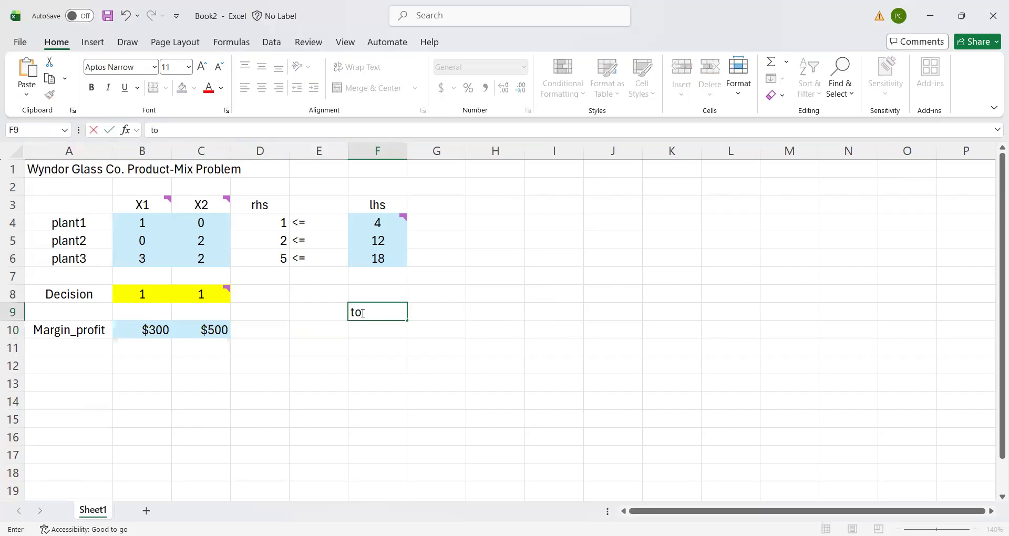
text(tal_profit)
key(Return)
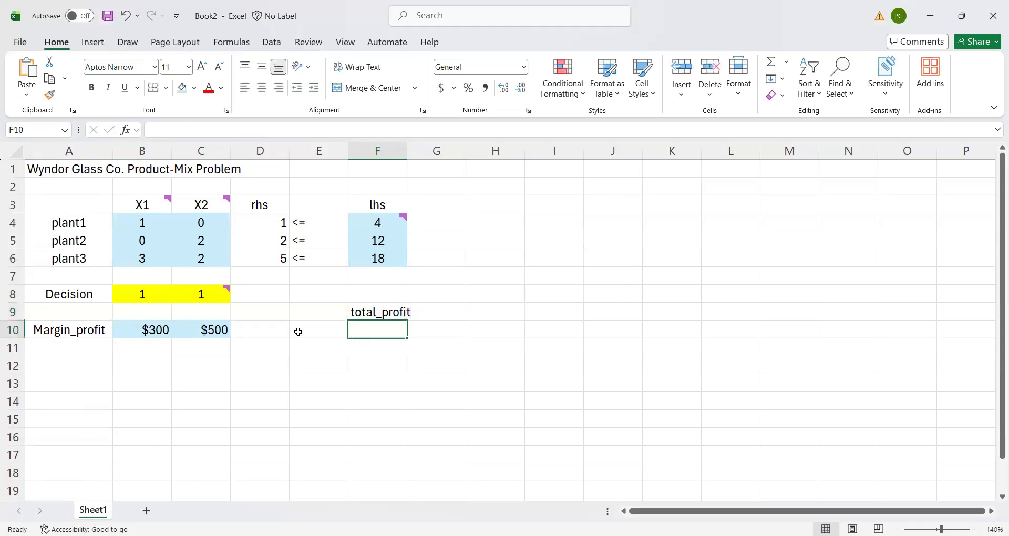
Enter the total profit formula =B10*B8+C10*C8 in F10, multiplying each margin by its decision value
text(=)
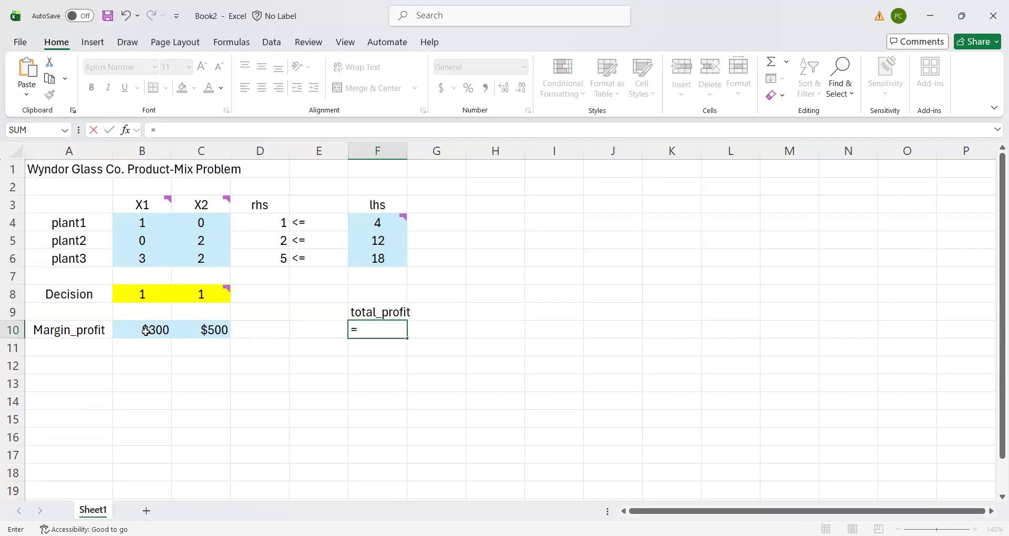
click(145, 331)
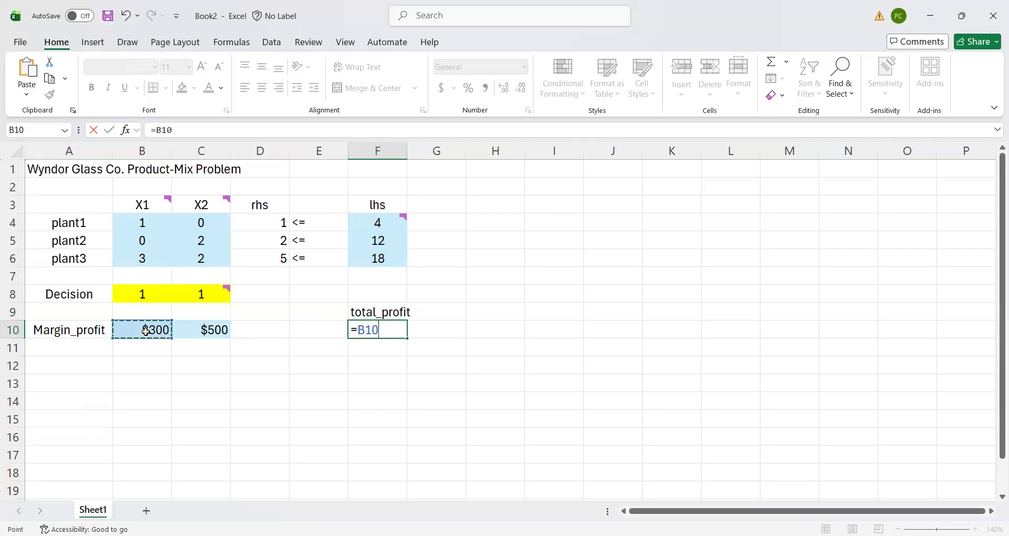
text(*)
click(148, 296)
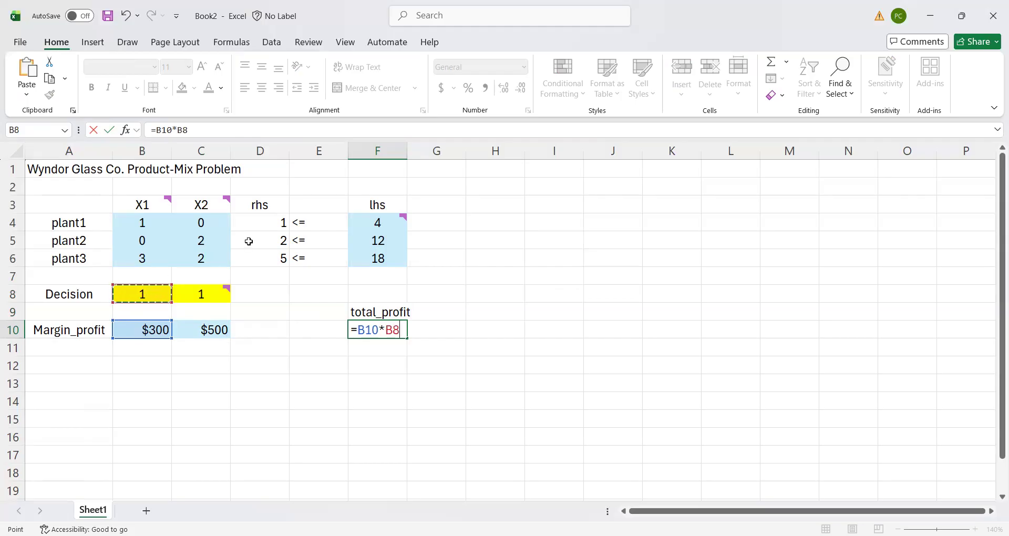
text(+)
click(212, 330)
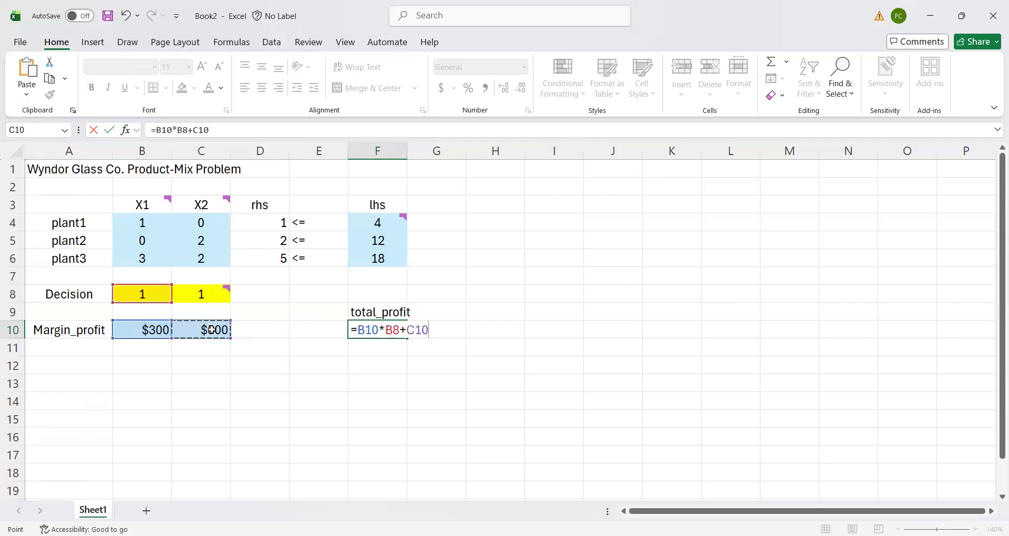
text(*)
click(208, 293)
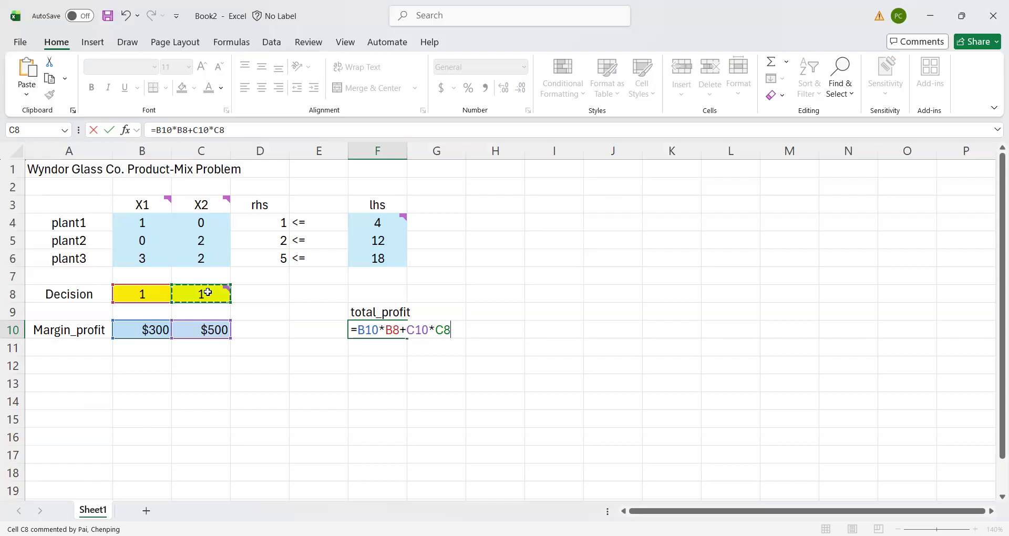
key(Return)
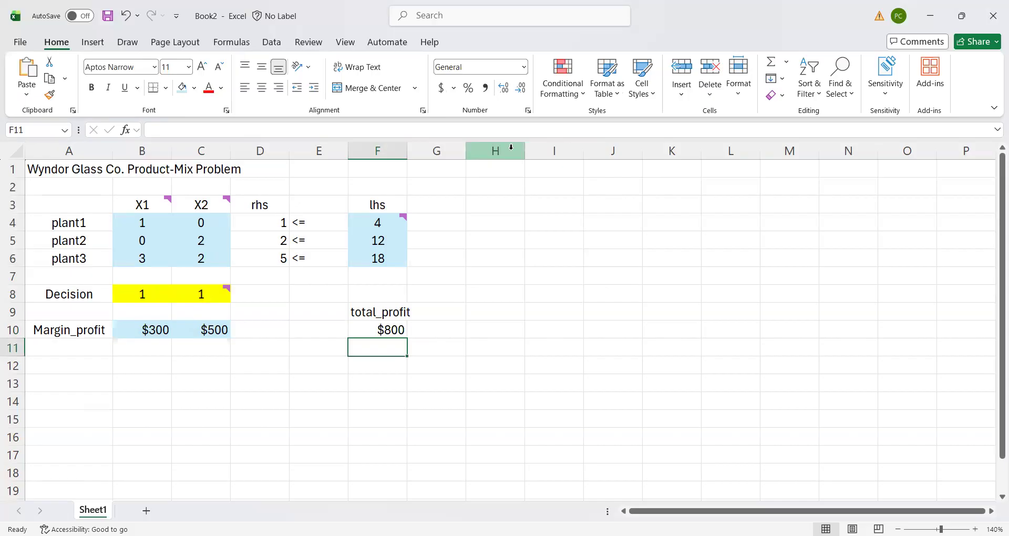
Fill the total profit cell F10 with light orange and center its value
click(534, 4)
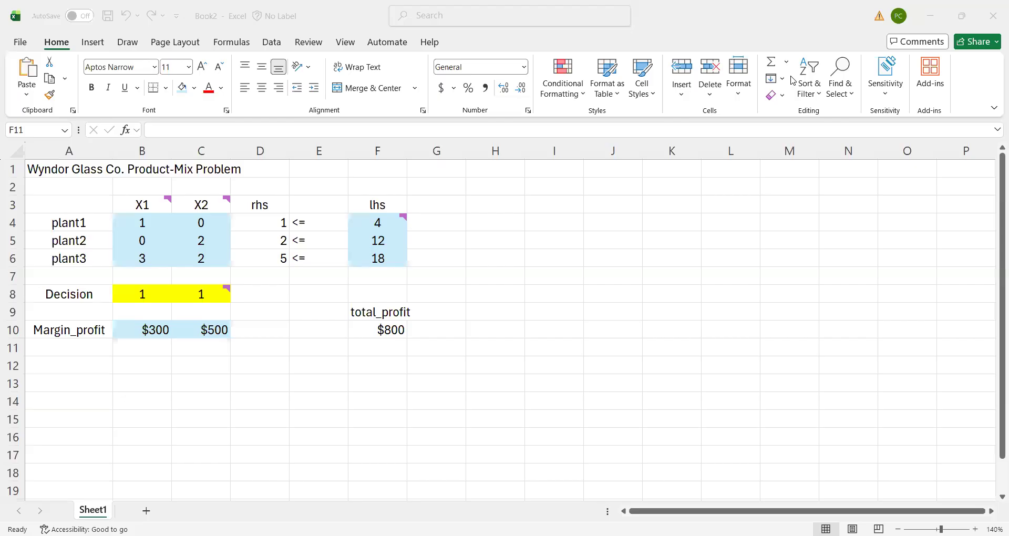
click(391, 336)
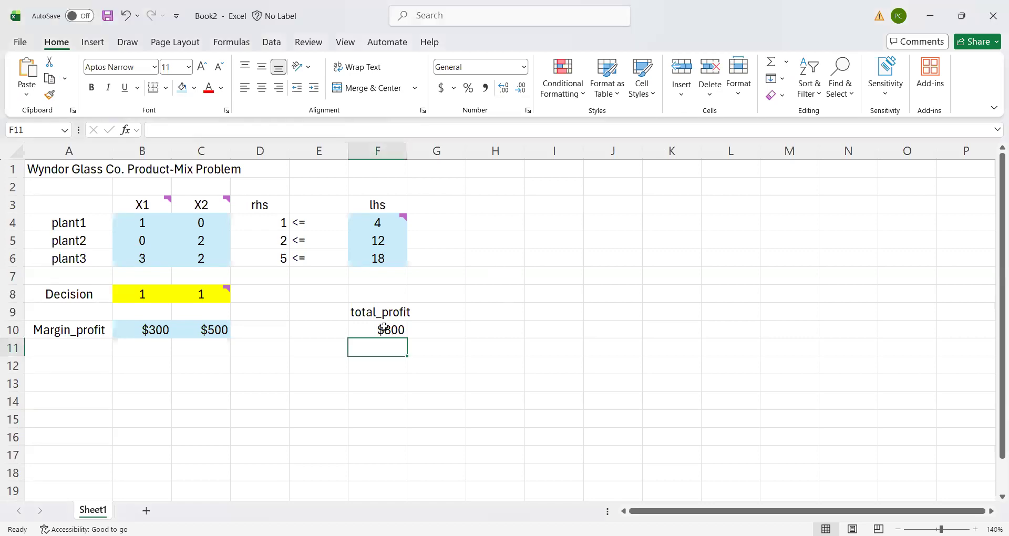
click(389, 332)
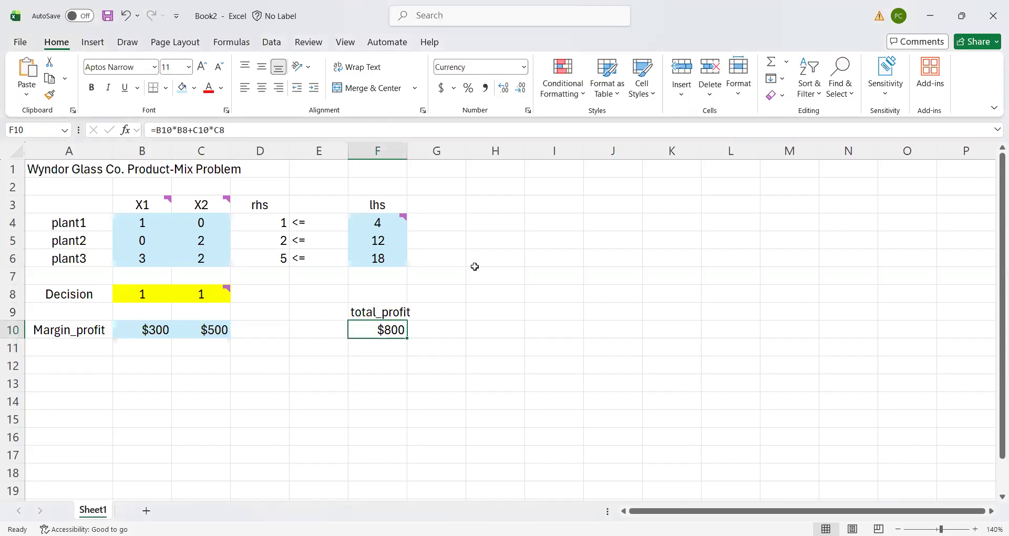
click(194, 89)
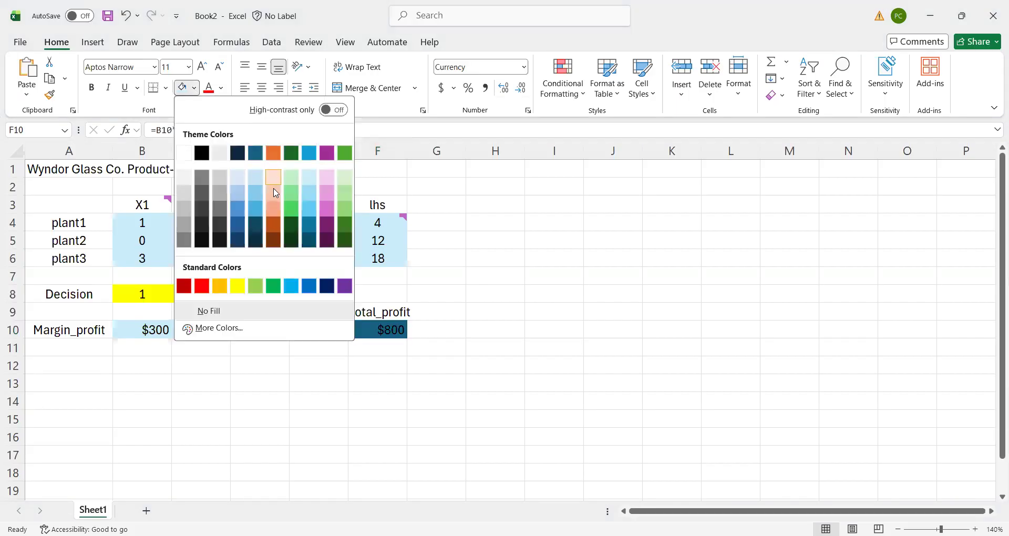
click(272, 188)
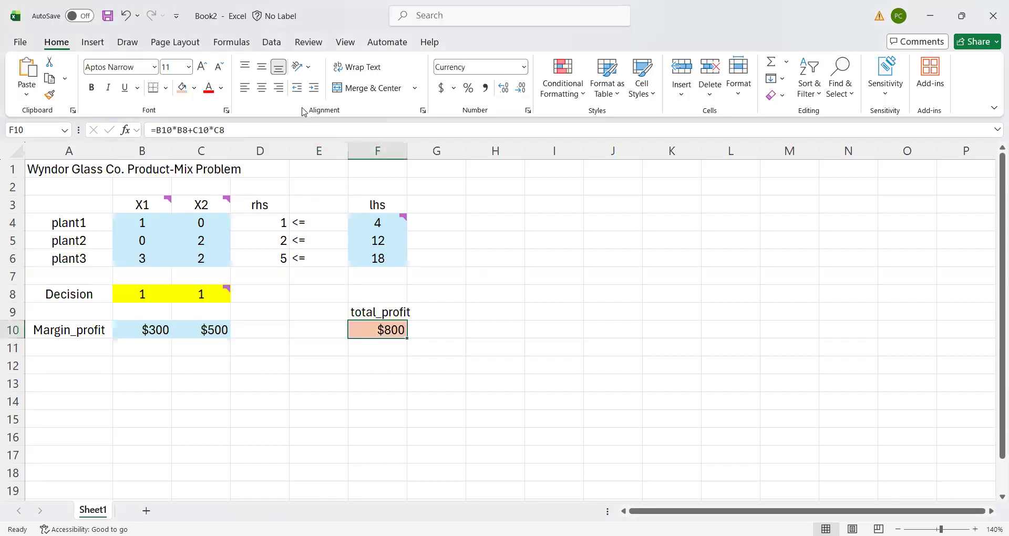
click(265, 90)
click(515, 289)
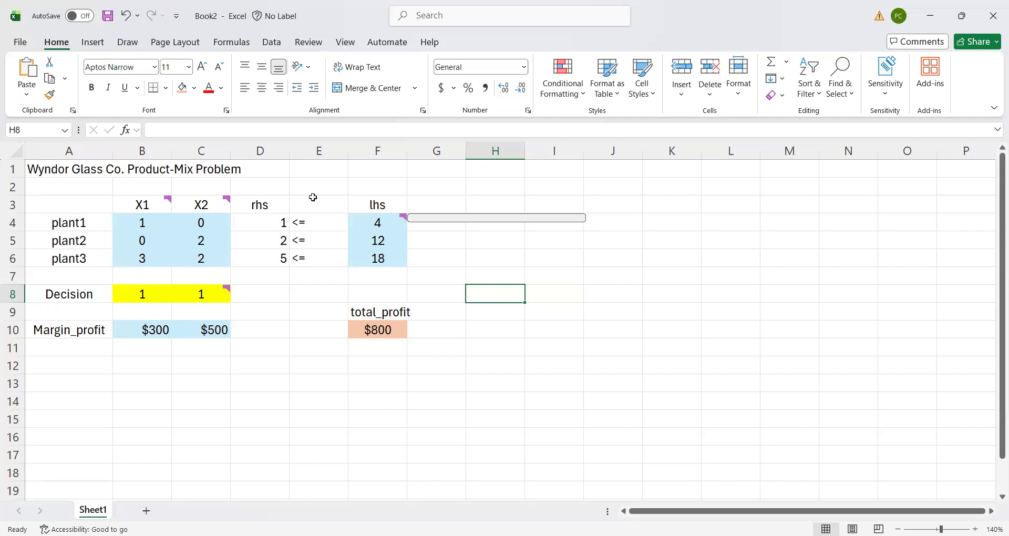
Create a range name for the decision cells B8:C8 from the Decision label in the left column of A8:C8, and select the named cells
click(74, 292)
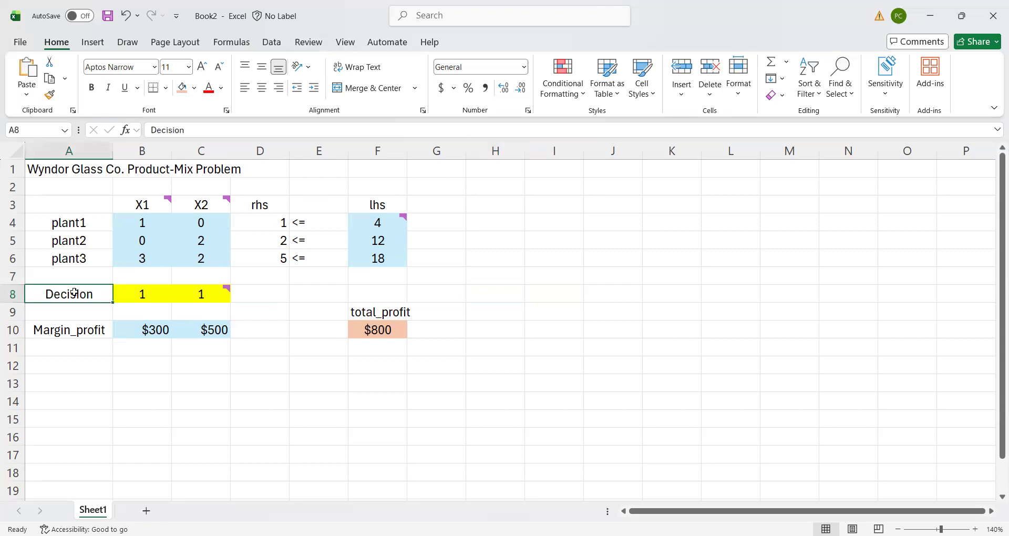
drag(74, 293, 209, 296)
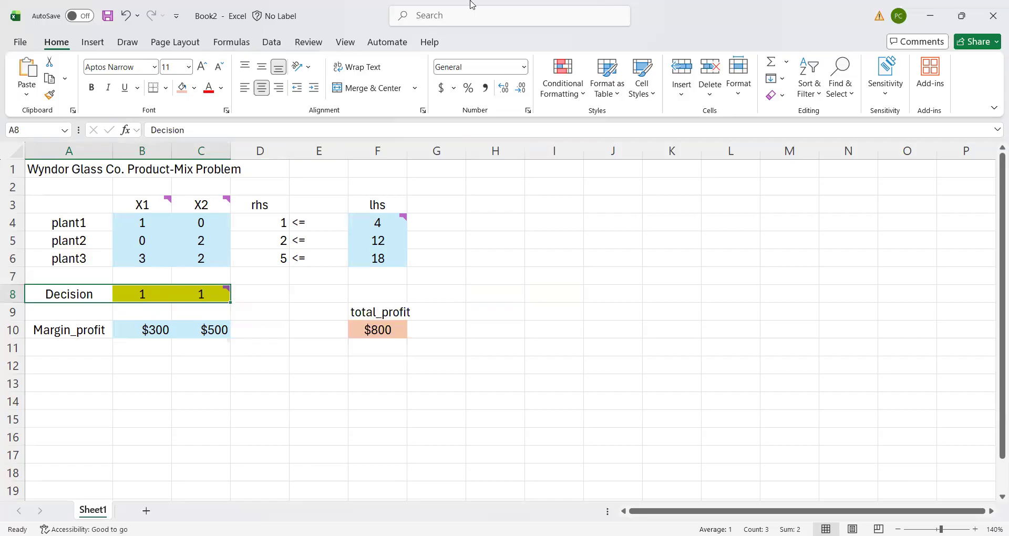
click(223, 22)
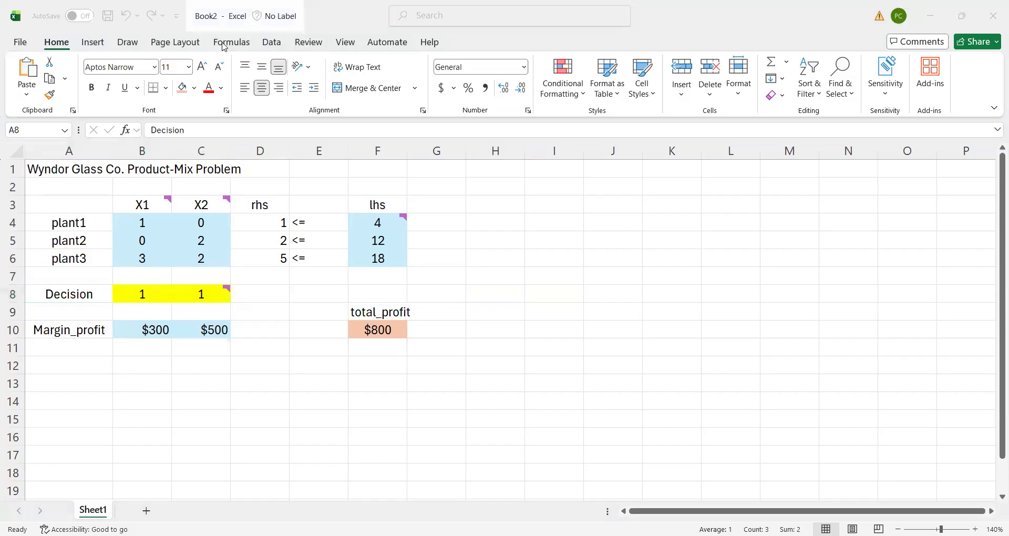
click(223, 46)
click(224, 46)
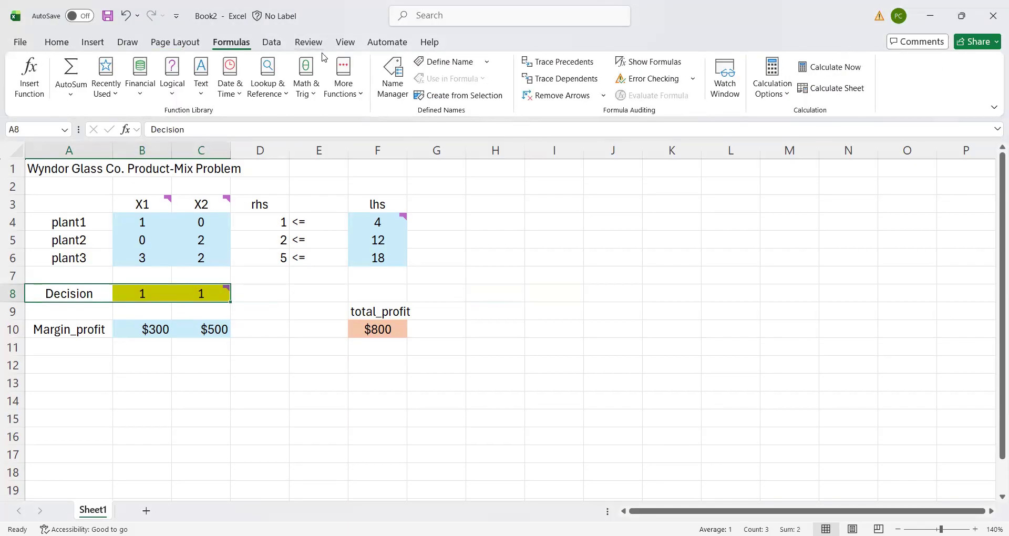
click(462, 96)
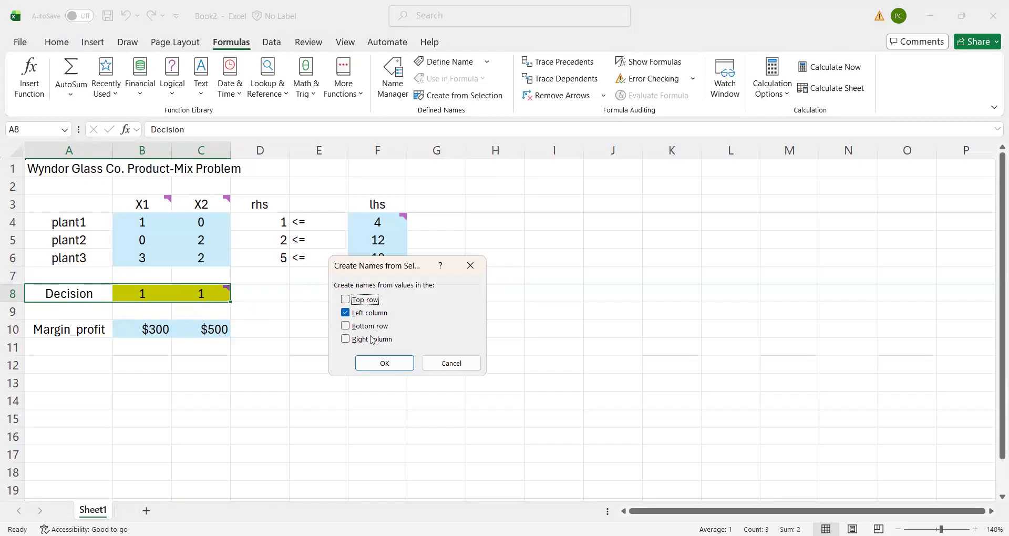
click(385, 364)
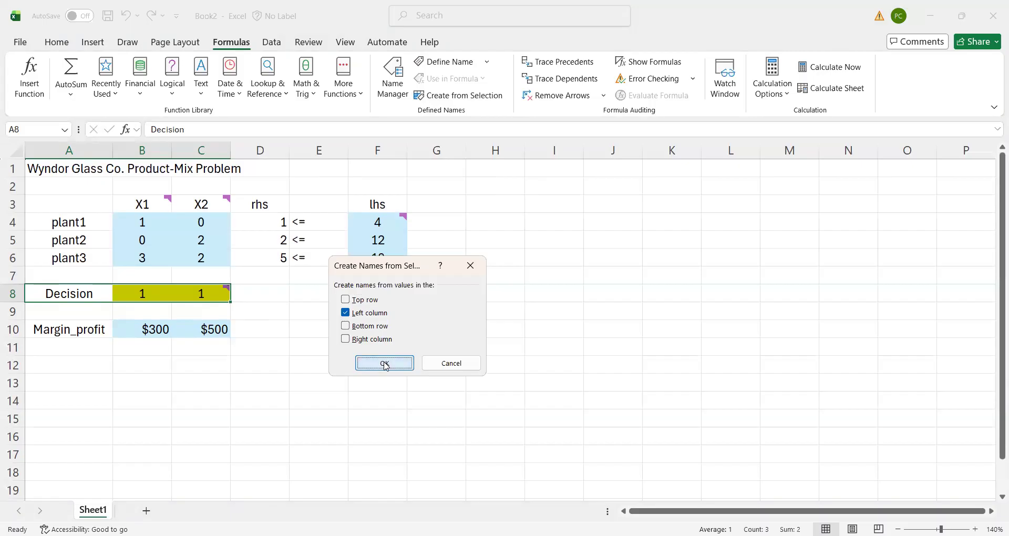
click(275, 412)
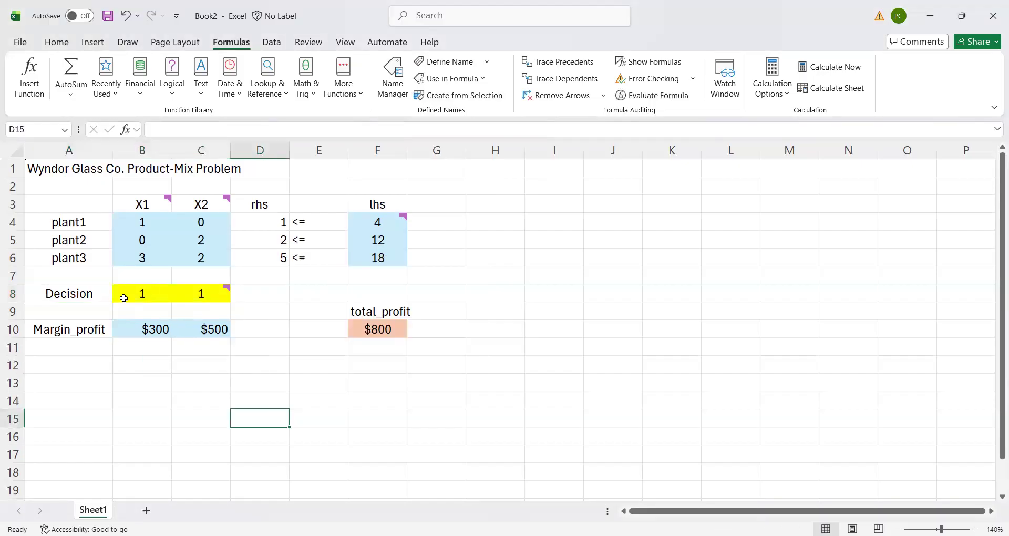
drag(124, 297, 198, 292)
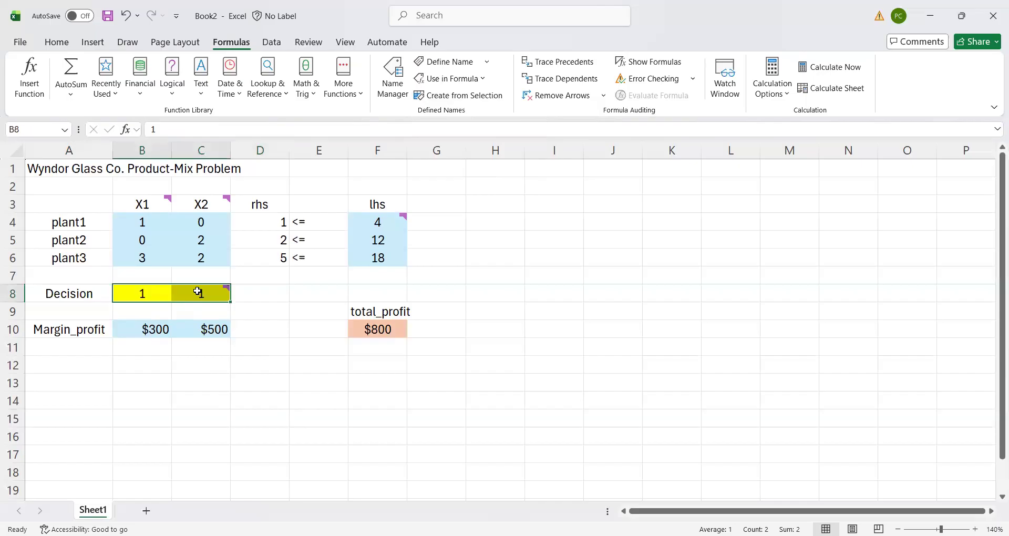